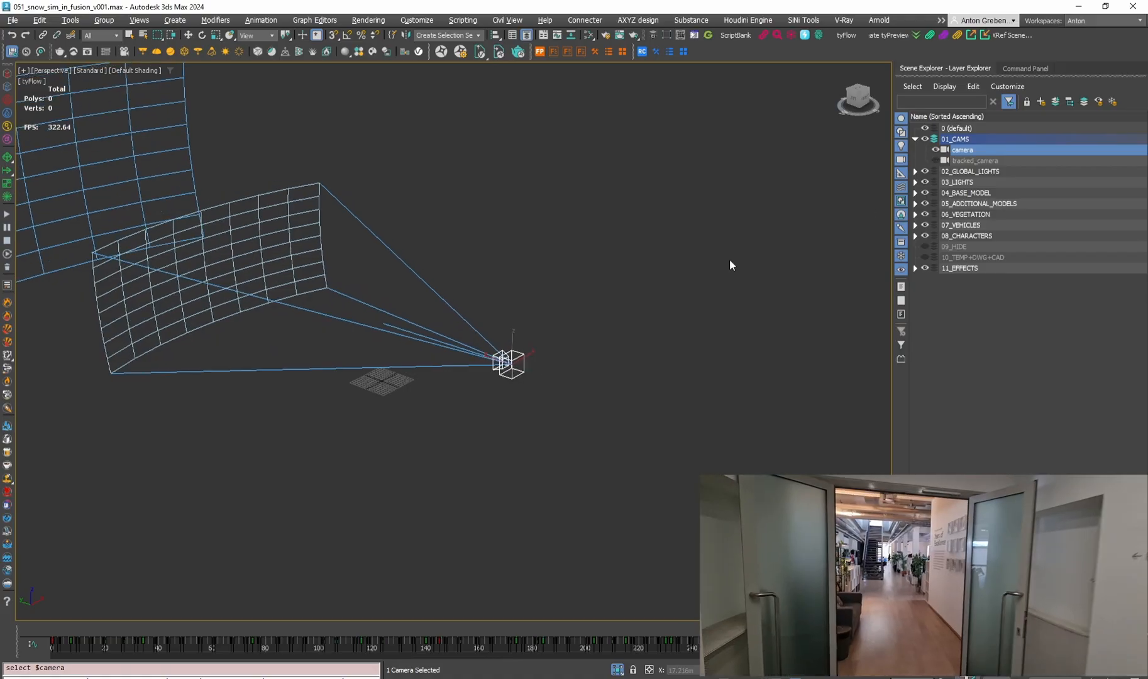
Stop the animation playback and activate the Move tool with the camera still selected
key(slash)
right_click(612, 343)
click(627, 358)
drag(572, 353, 737, 426)
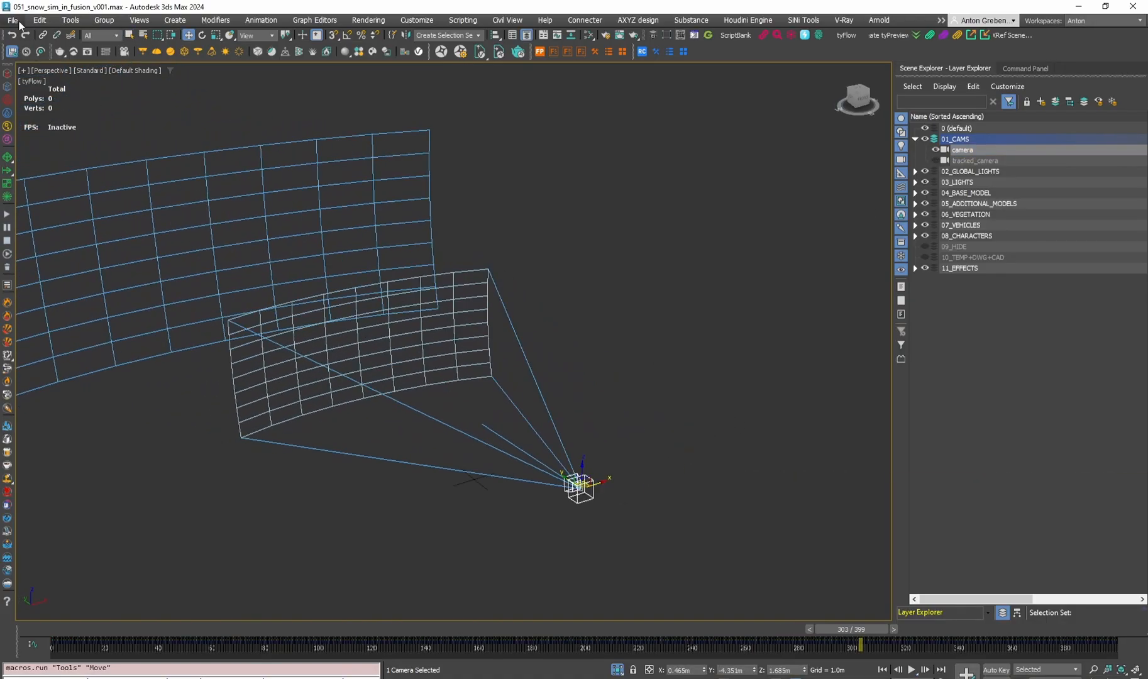
Start exporting the selected camera with ASCII Scene Export (*.ase) as the file format
click(12, 19)
mouse_move(39, 210)
click(179, 210)
click(163, 364)
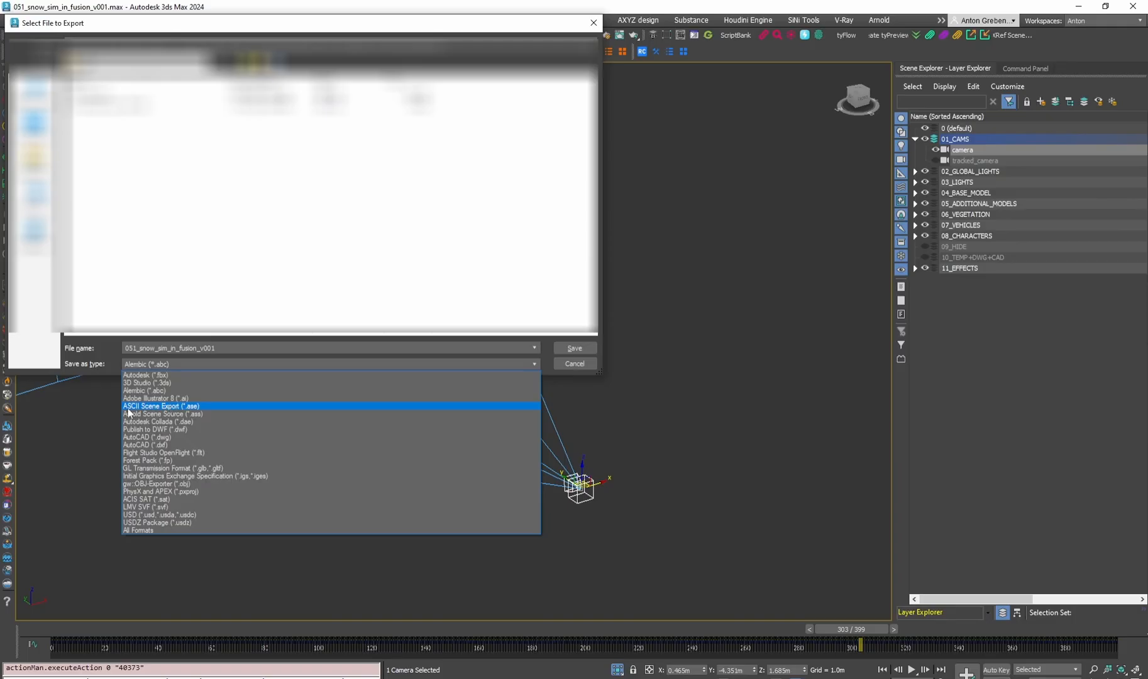
click(200, 406)
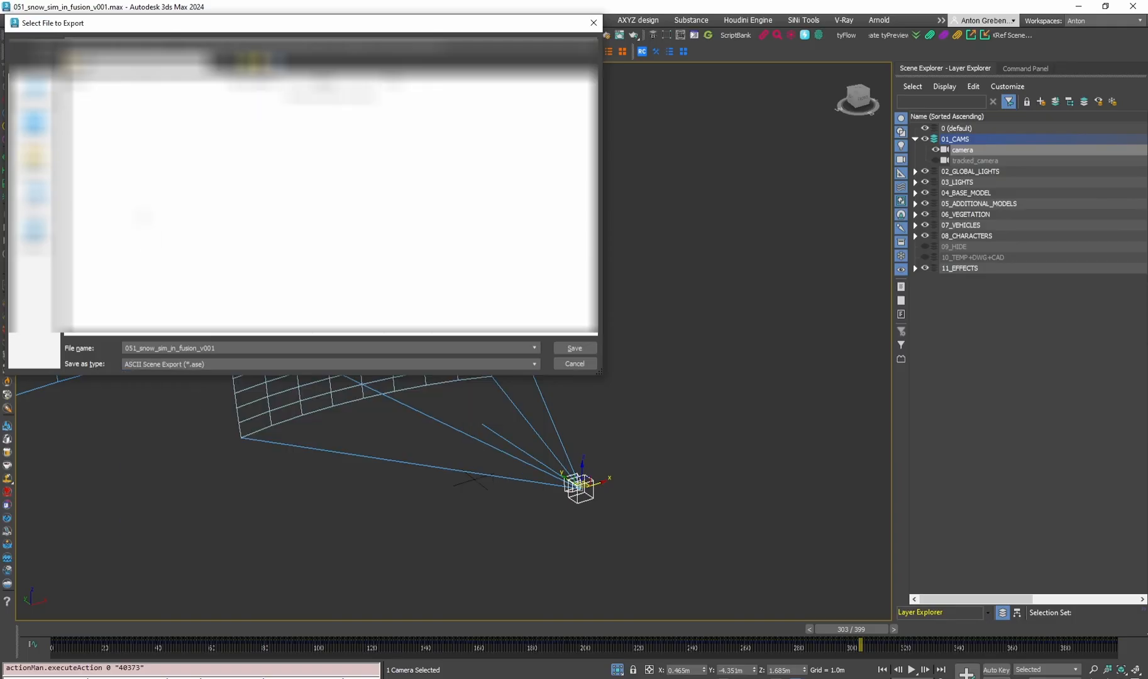
Save the export as camera.ase in the project's ase assets folder, replacing the existing file and accepting the default ASCII export options
click(152, 62)
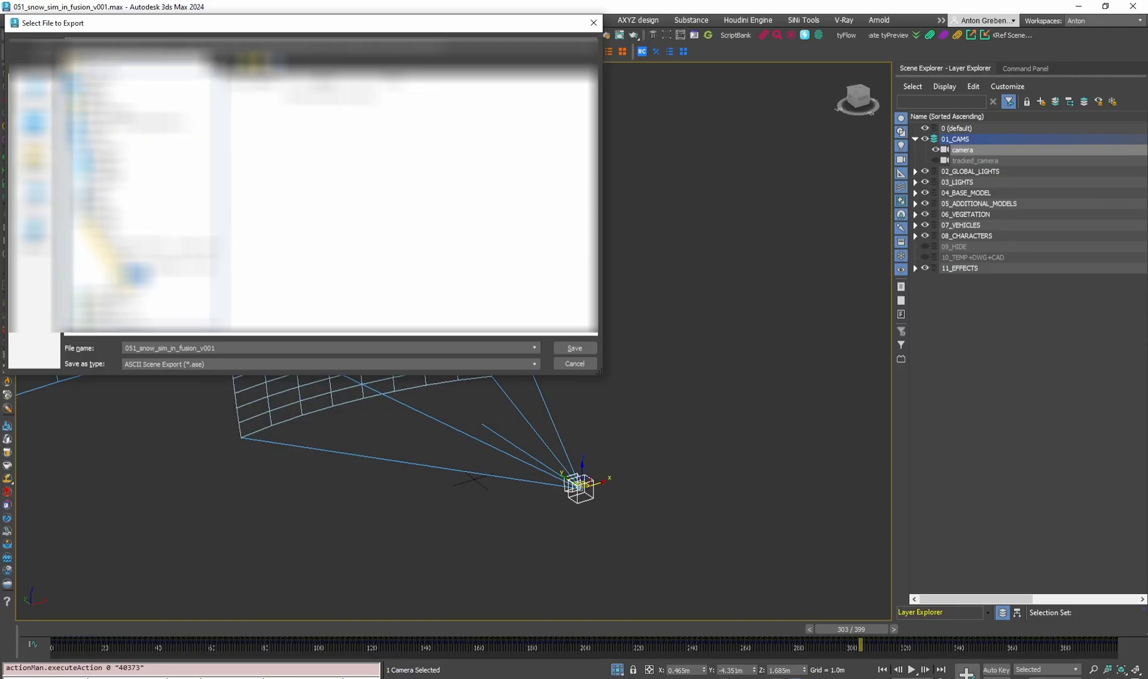
click(137, 275)
double_click(92, 105)
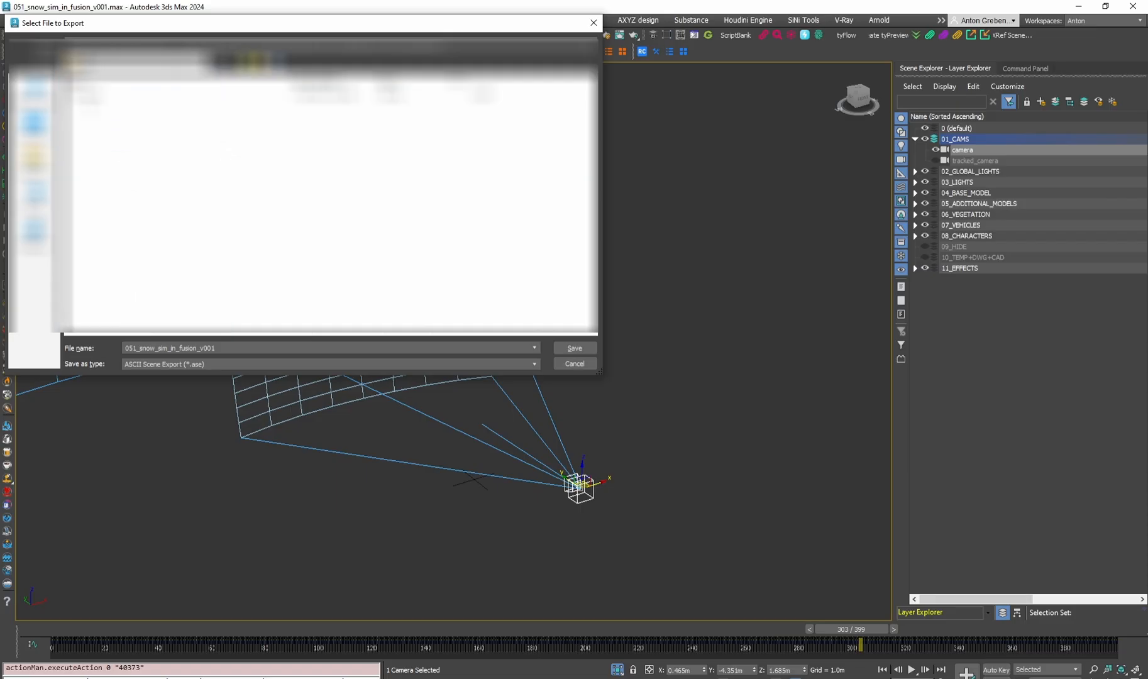
key(Return)
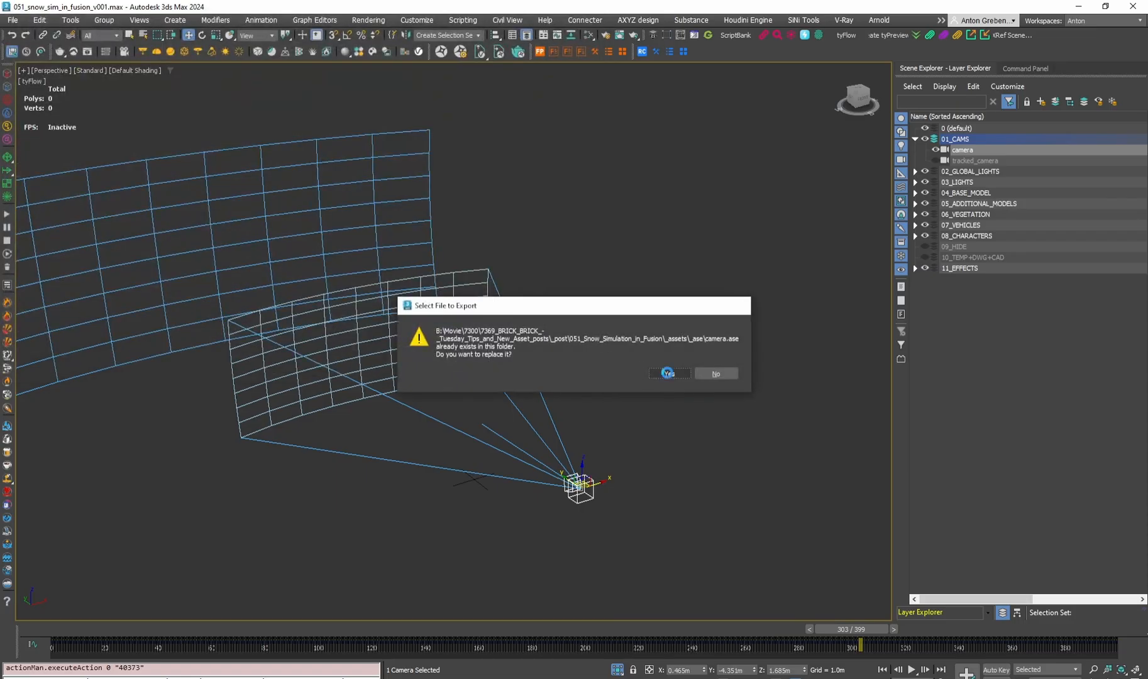
click(660, 371)
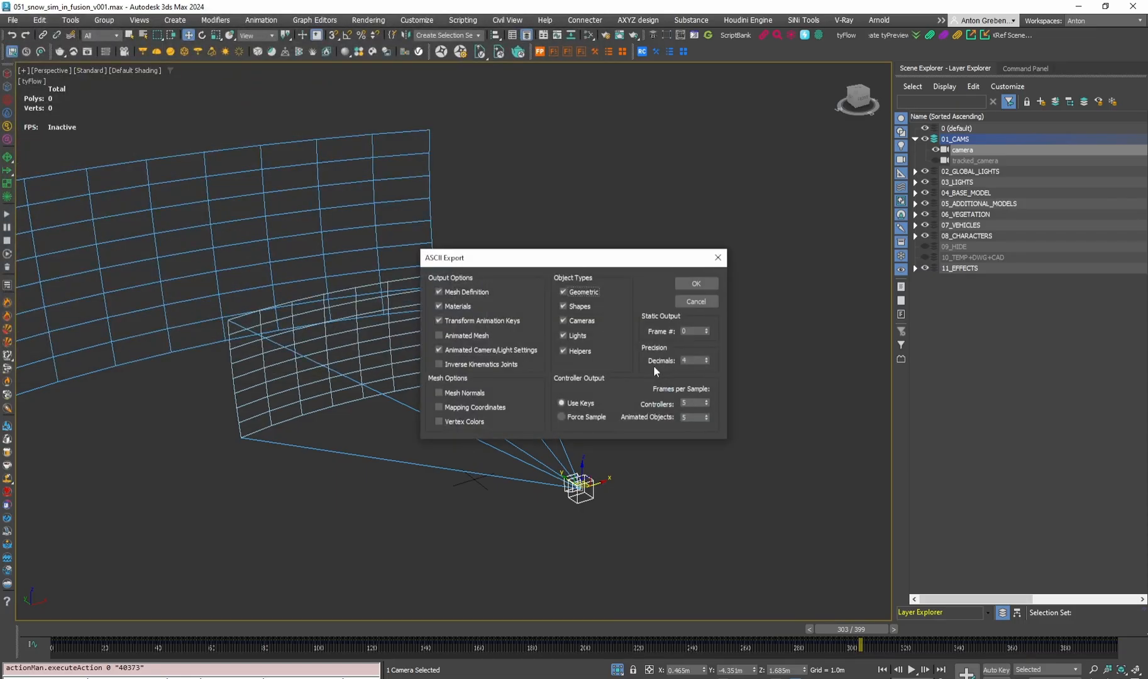
click(696, 284)
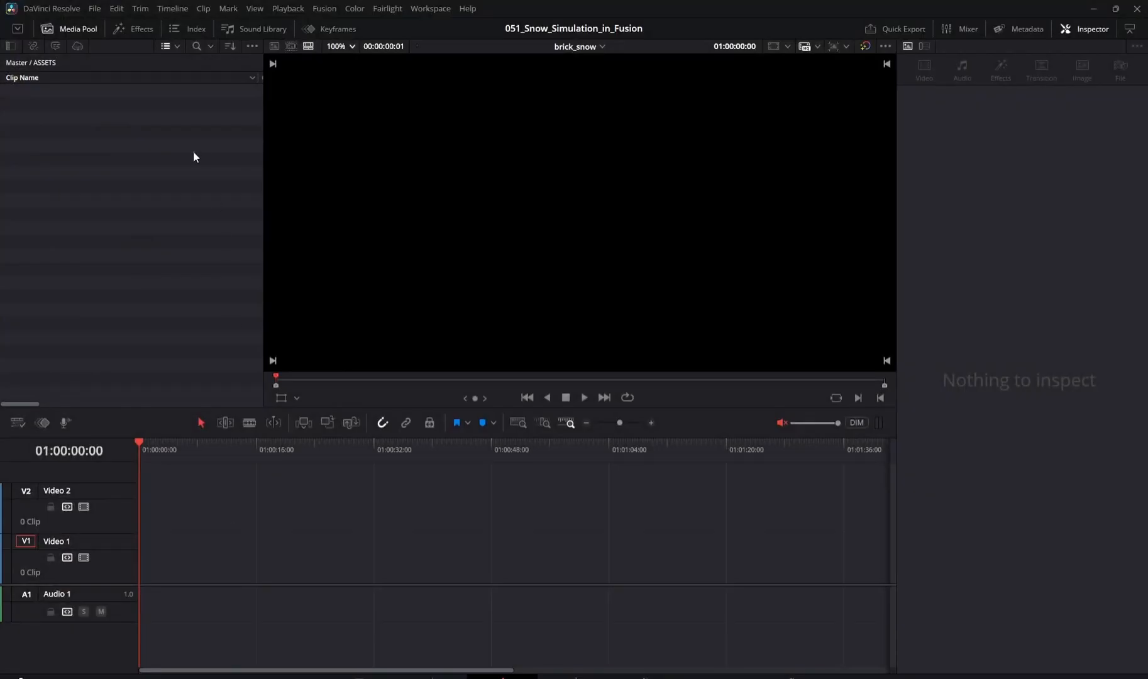
Switch to DaVinci Resolve and create a Fusion composition named Snow_sim at 25 fps in the ASSETS bin
right_click(161, 147)
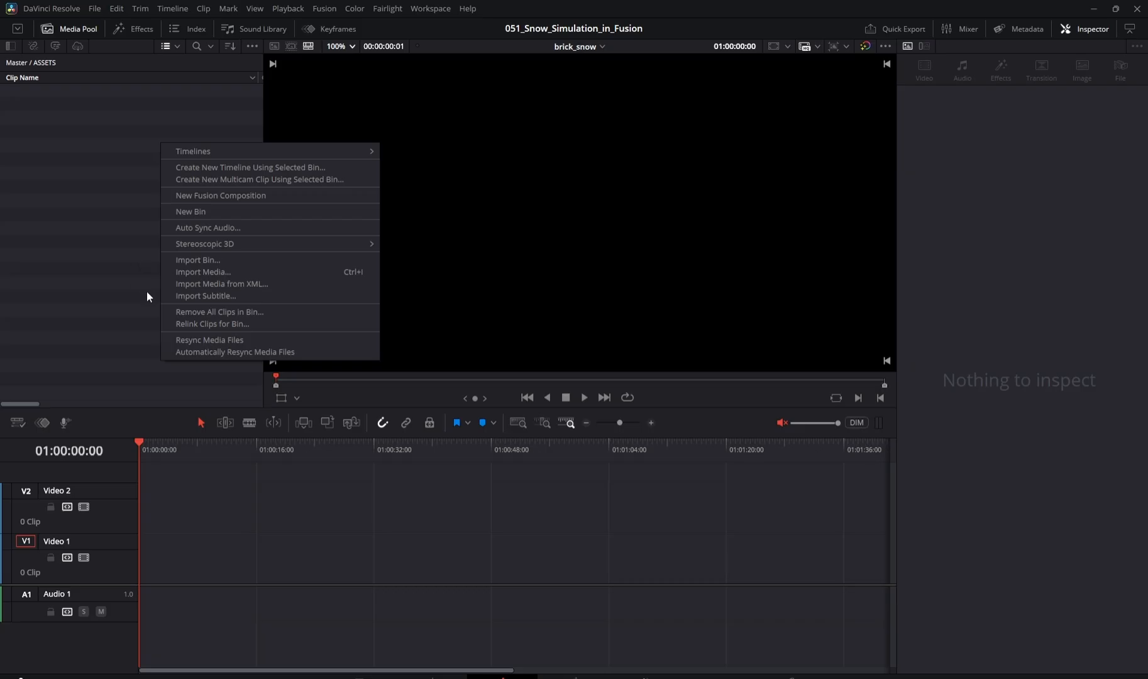
click(208, 197)
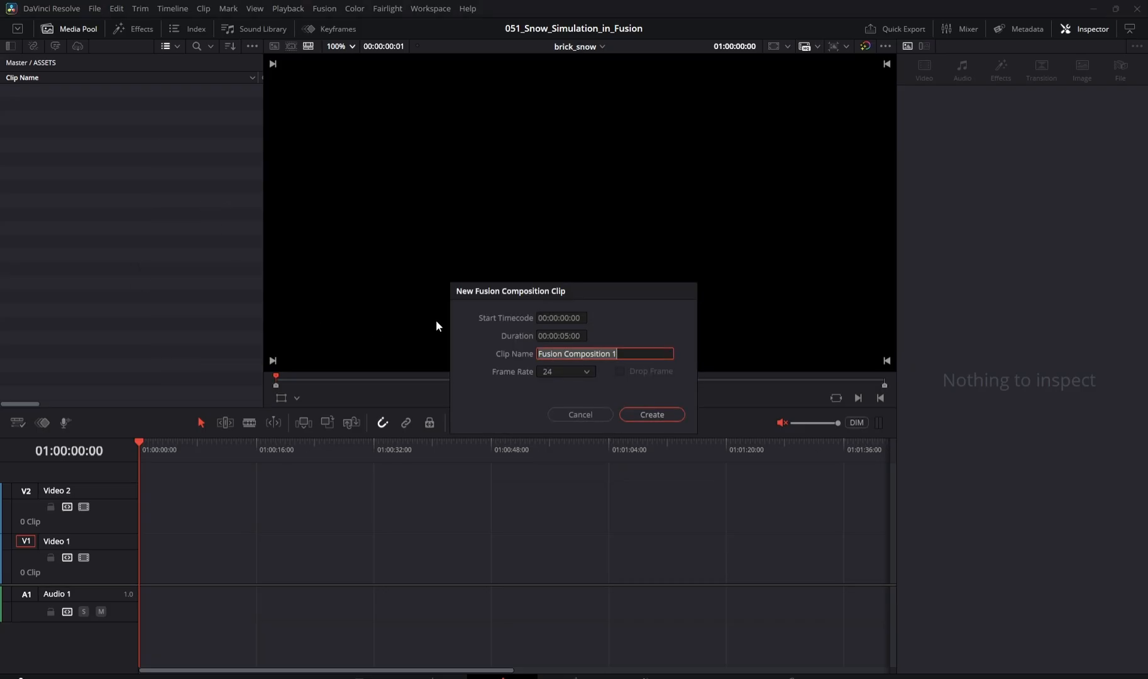
text(Sn)
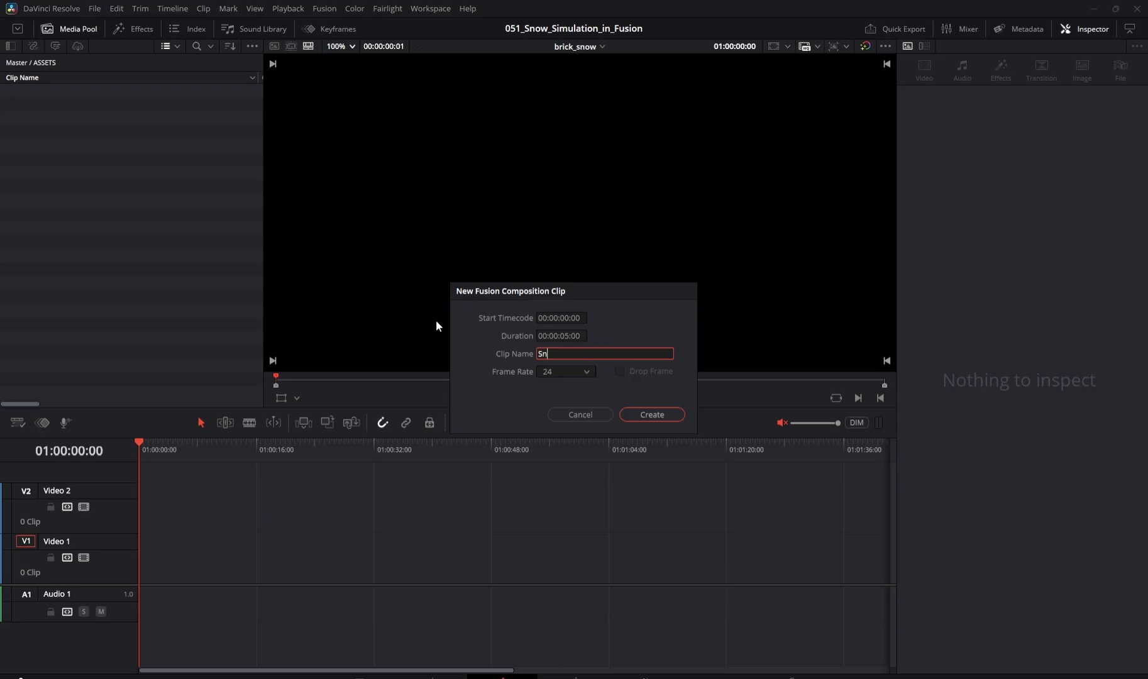
text(ow_sim)
click(549, 373)
click(554, 440)
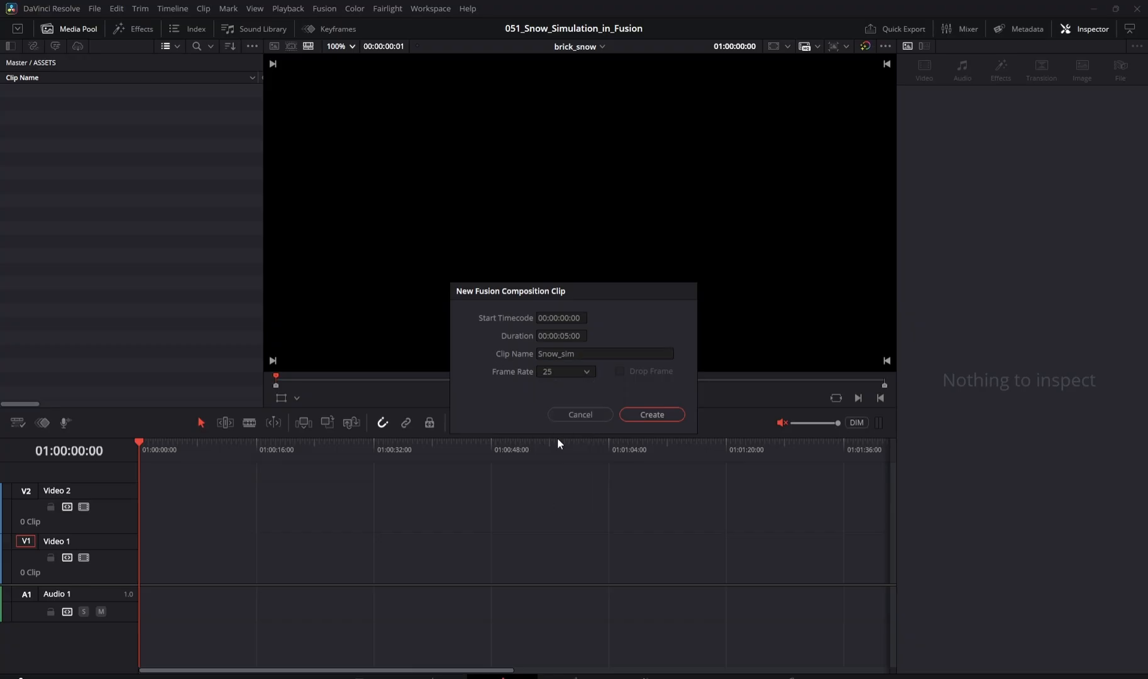
click(642, 416)
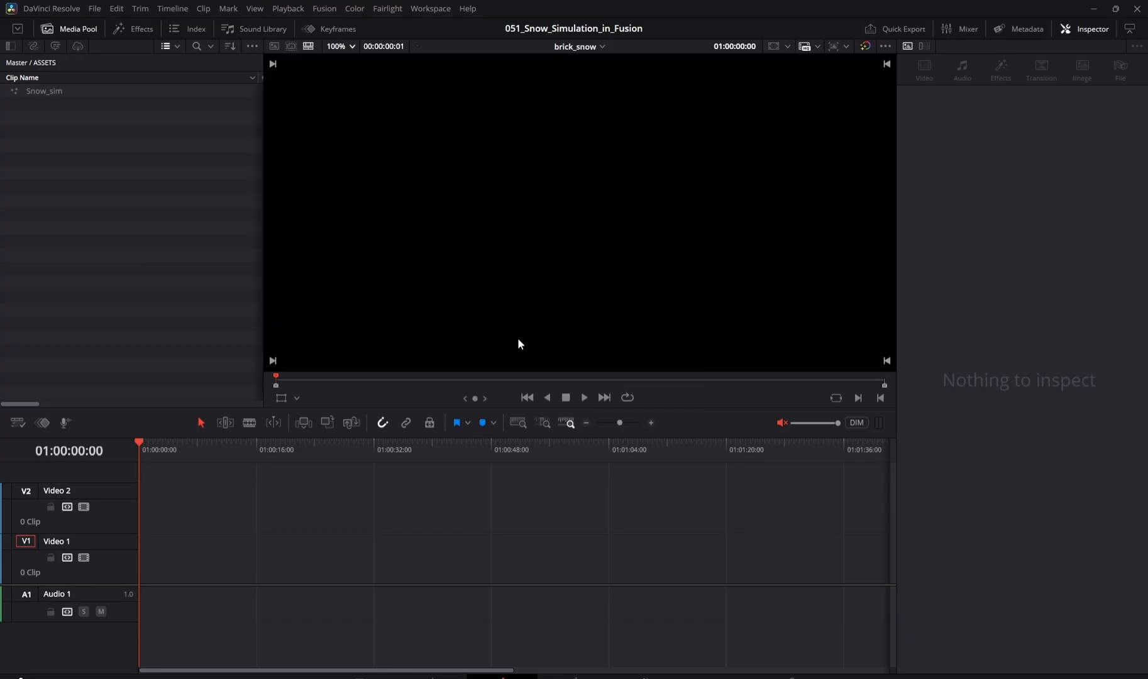
Place the Snow_sim composition at the start of the Video 1 track and display the viewer's duration in frames
drag(73, 95, 104, 598)
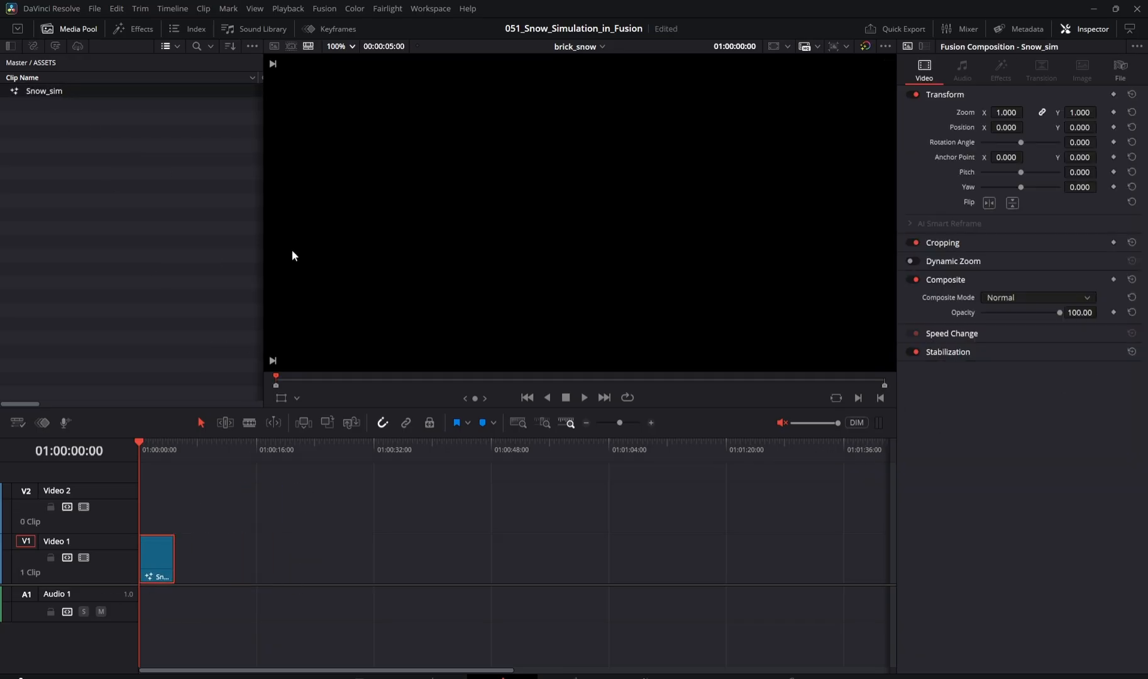
click(352, 46)
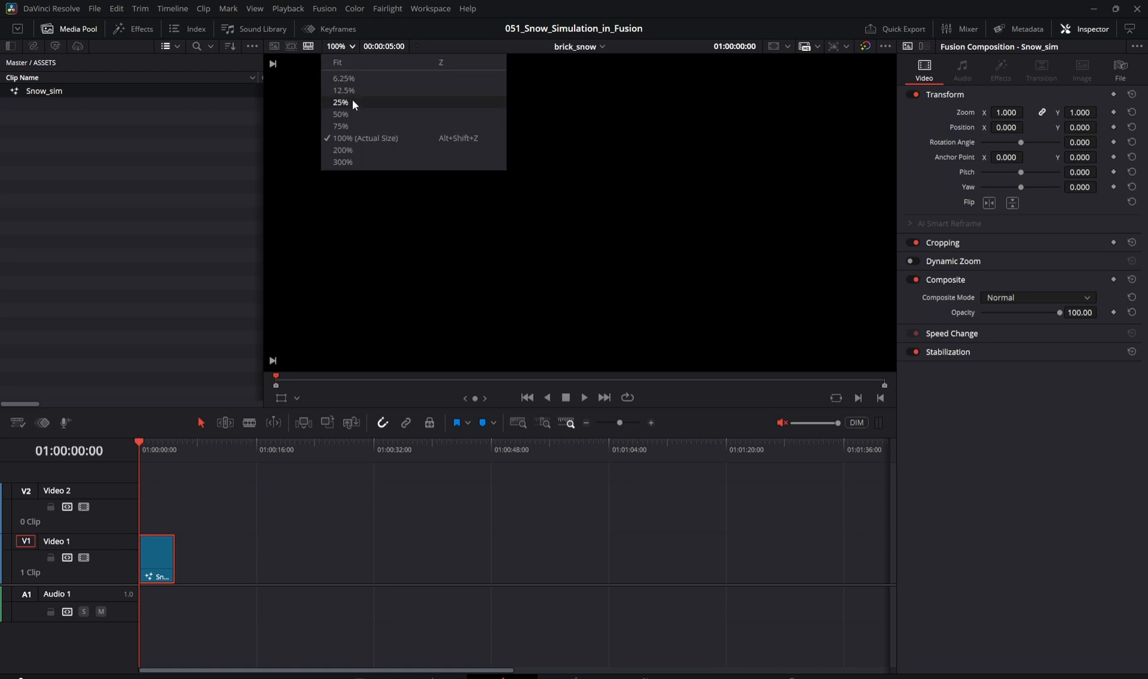
click(369, 46)
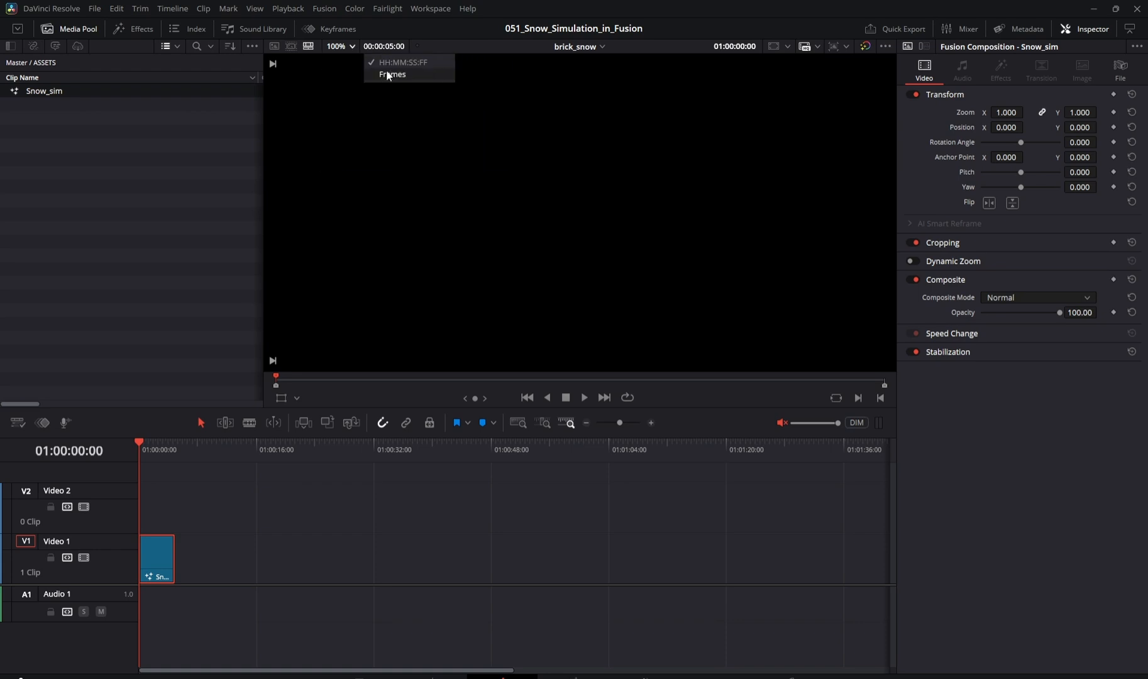
click(385, 70)
right_click(157, 550)
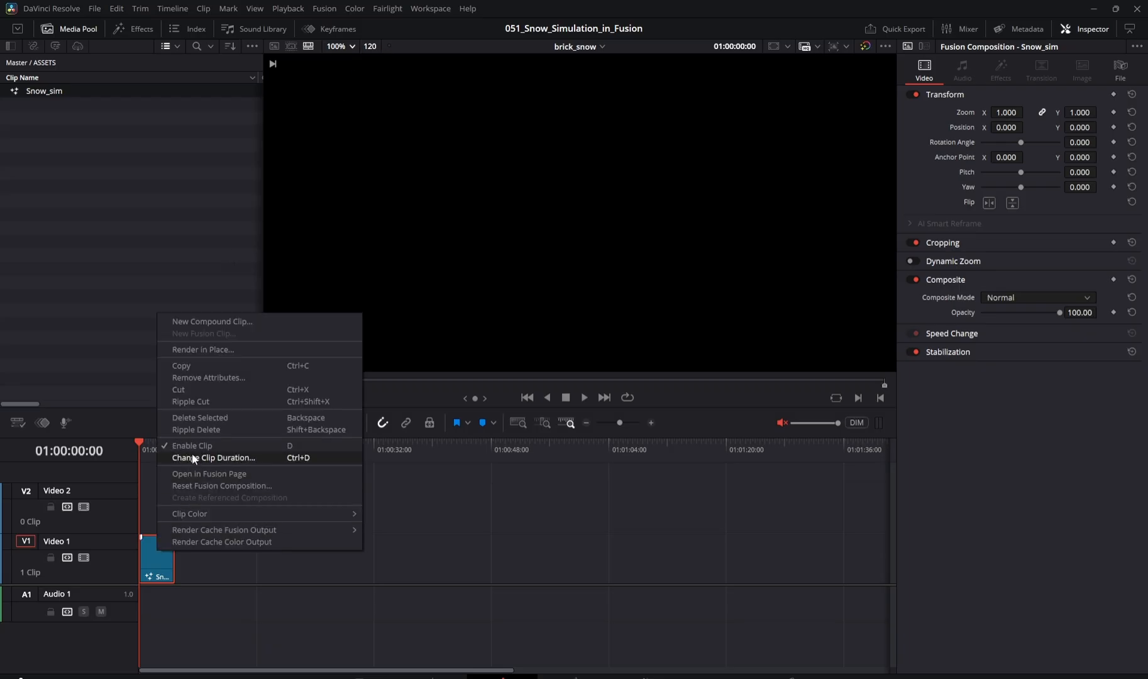
key(Escape)
Import the whole 049_snow_in_davinci JPG image sequence into the ASSETS bin
right_click(67, 169)
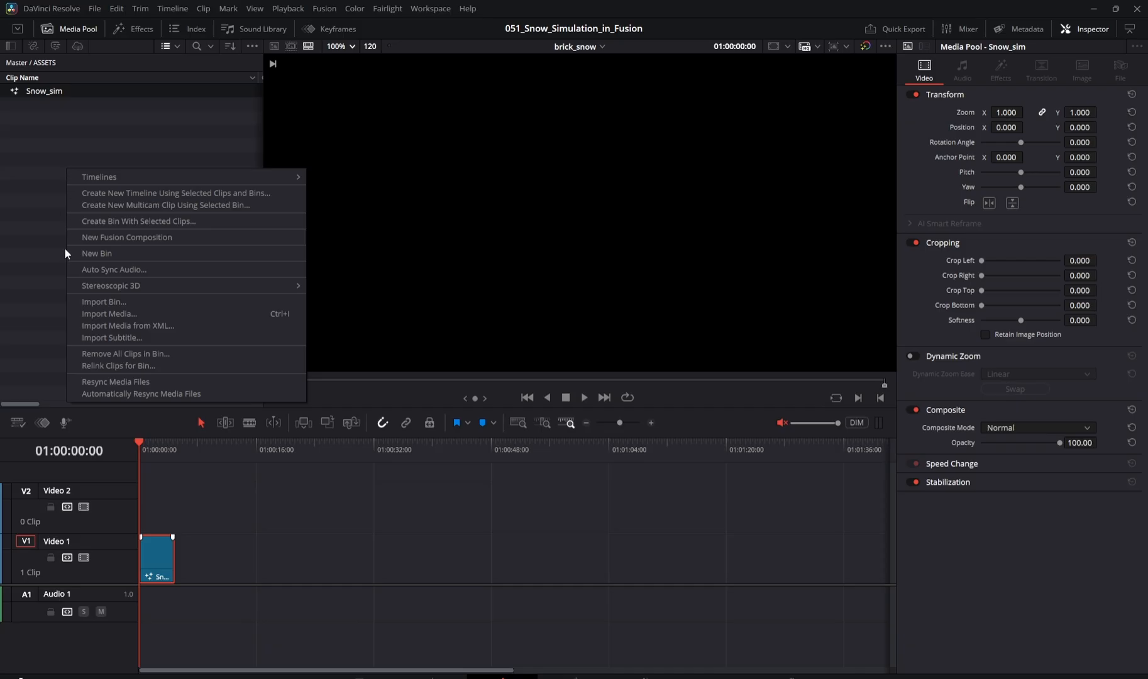
click(82, 310)
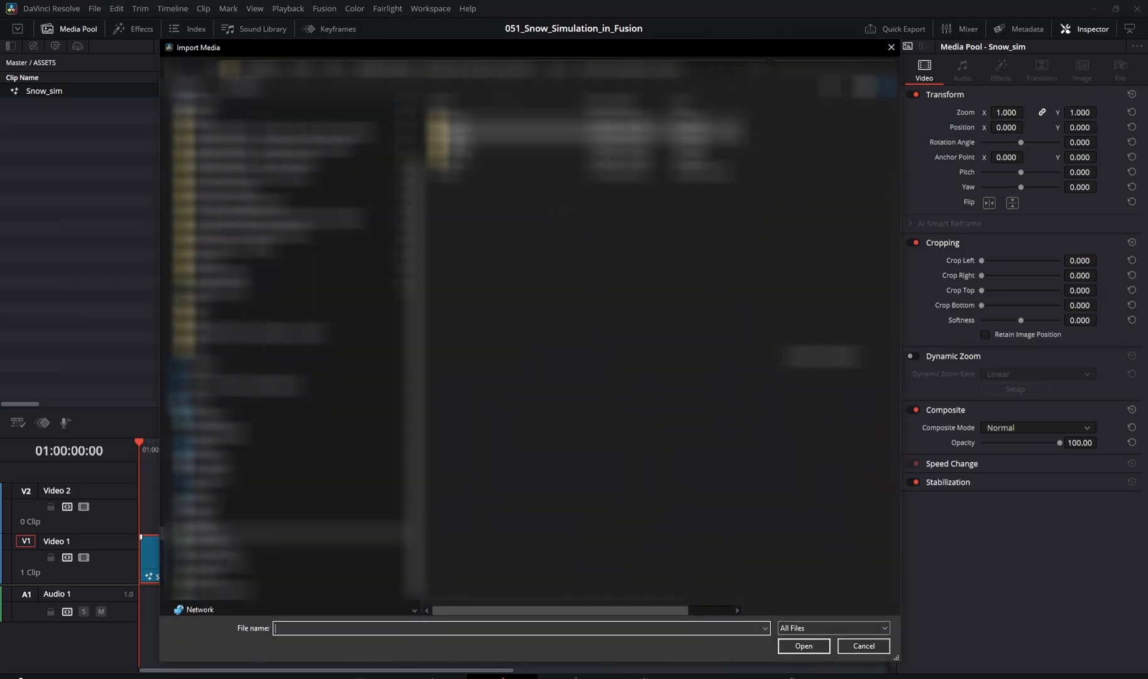
double_click(478, 162)
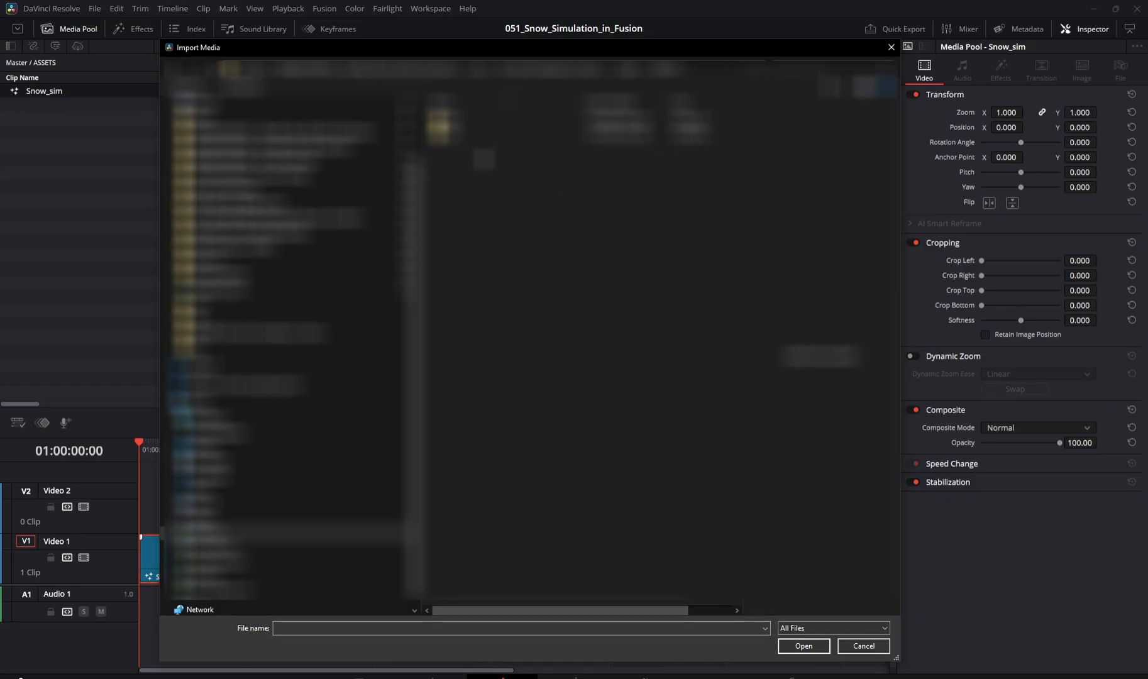
double_click(483, 129)
click(493, 124)
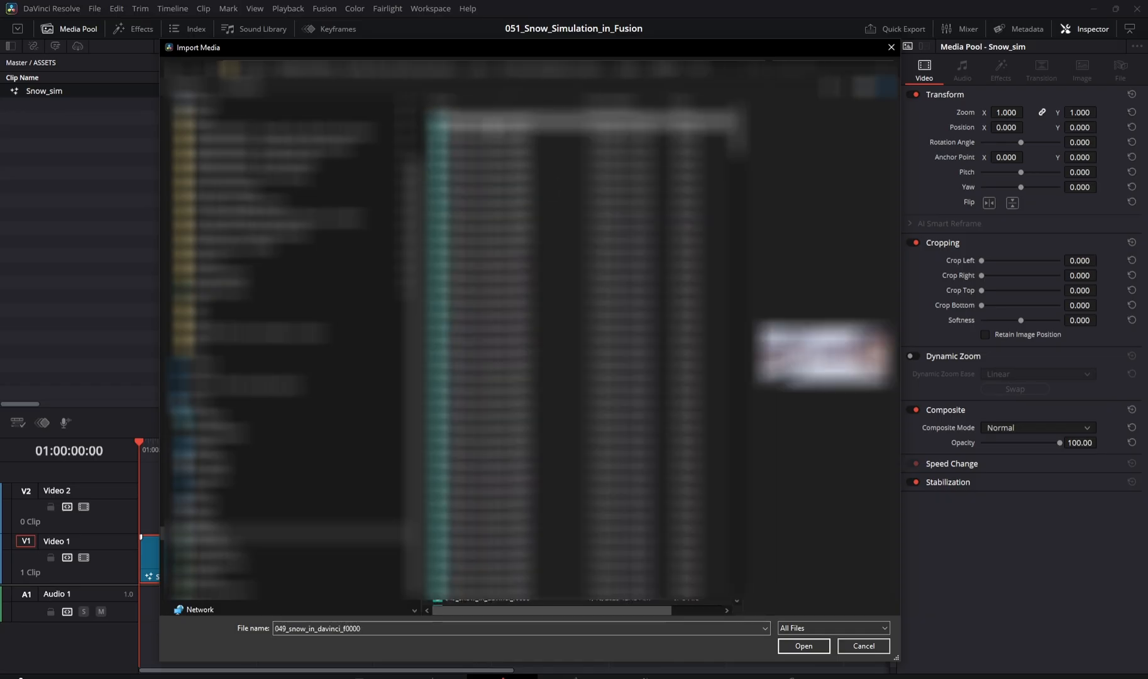
key(ctrl+a)
click(807, 642)
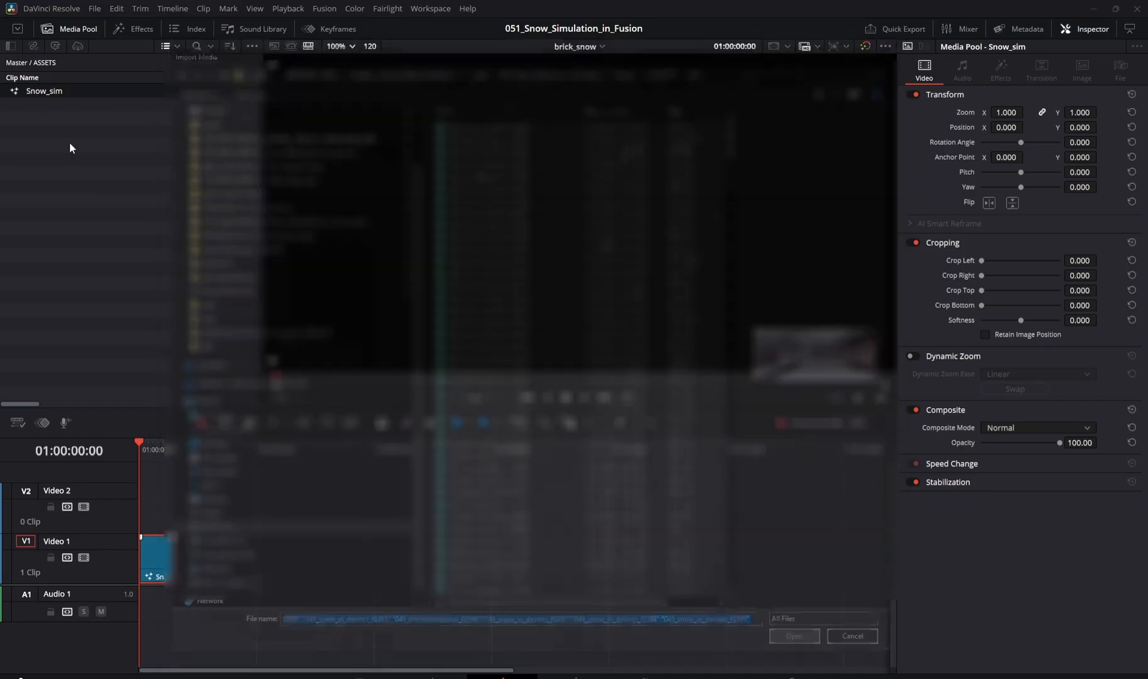
Rename the imported image sequence clip to sequence
click(65, 104)
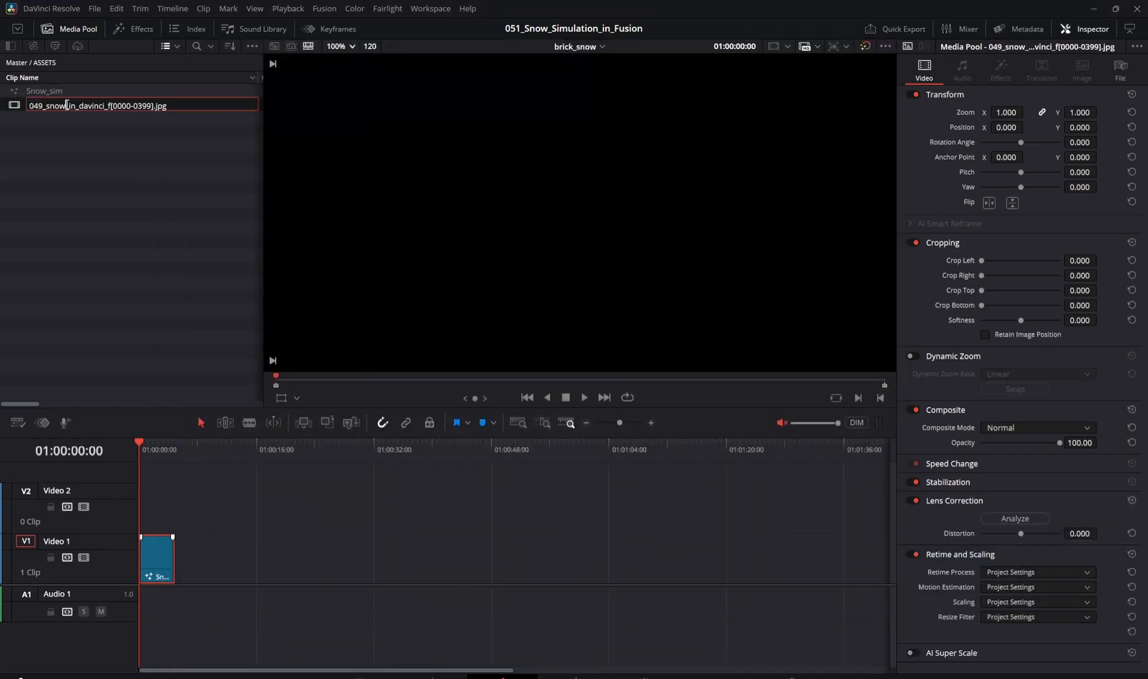
key(ctrl+a)
text(se)
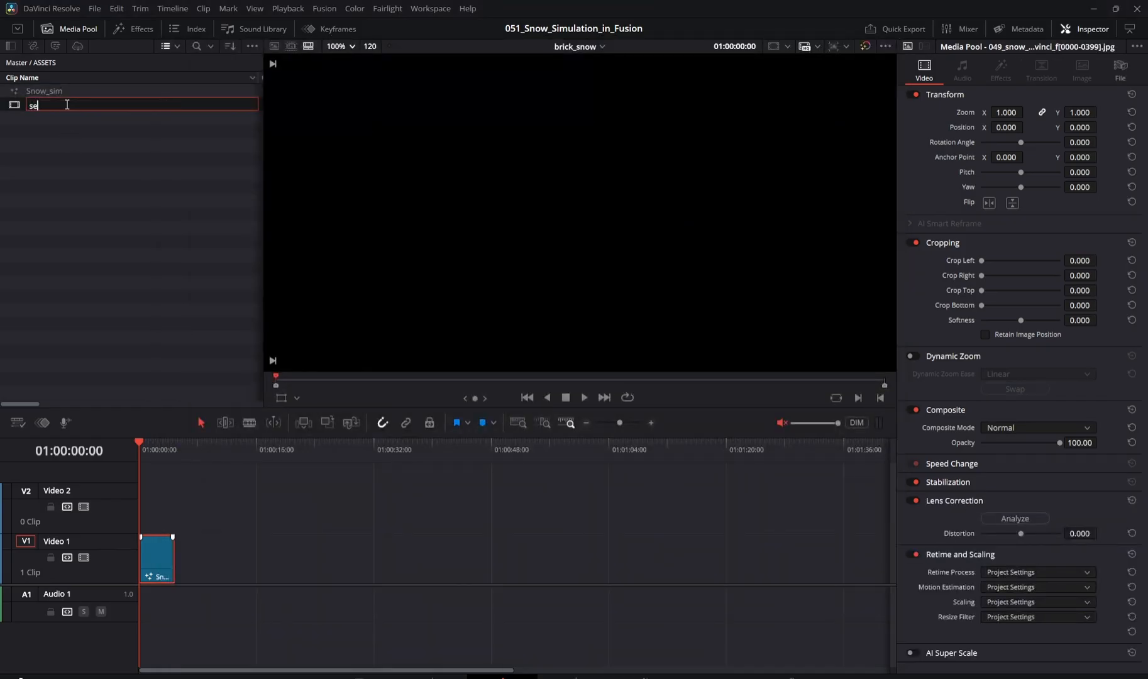
text(quence)
key(Return)
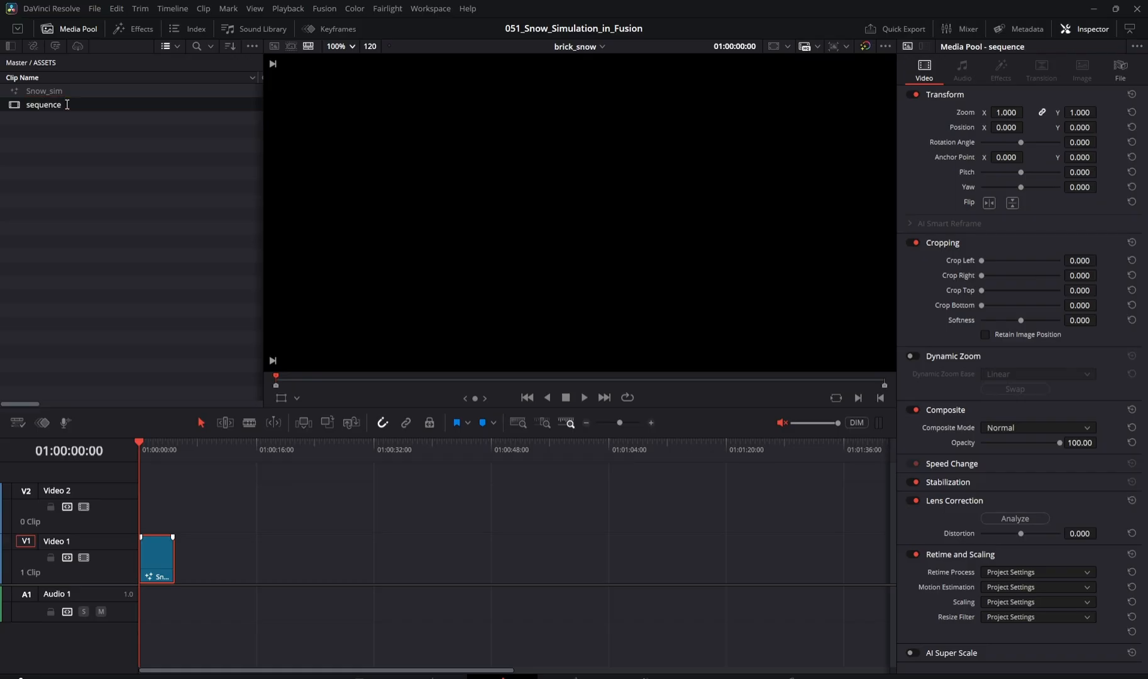
click(75, 136)
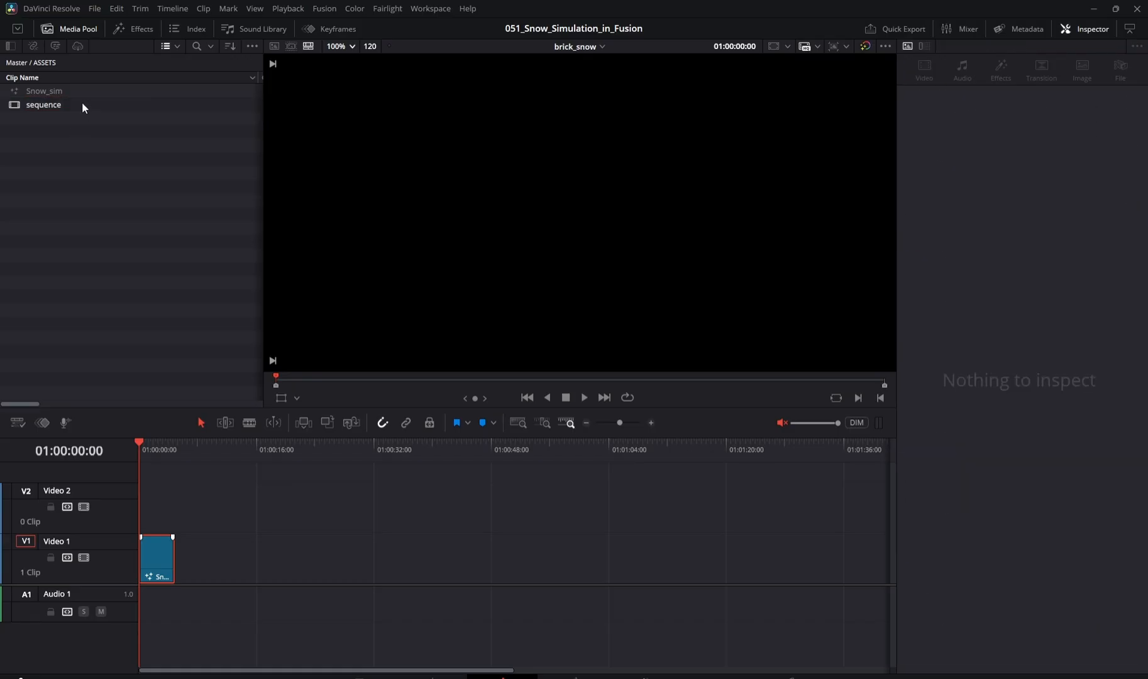
Open the sequence clip in the viewer and check its length in frames
click(82, 103)
click(82, 103)
click(82, 102)
click(118, 150)
double_click(10, 105)
right_click(390, 46)
click(386, 63)
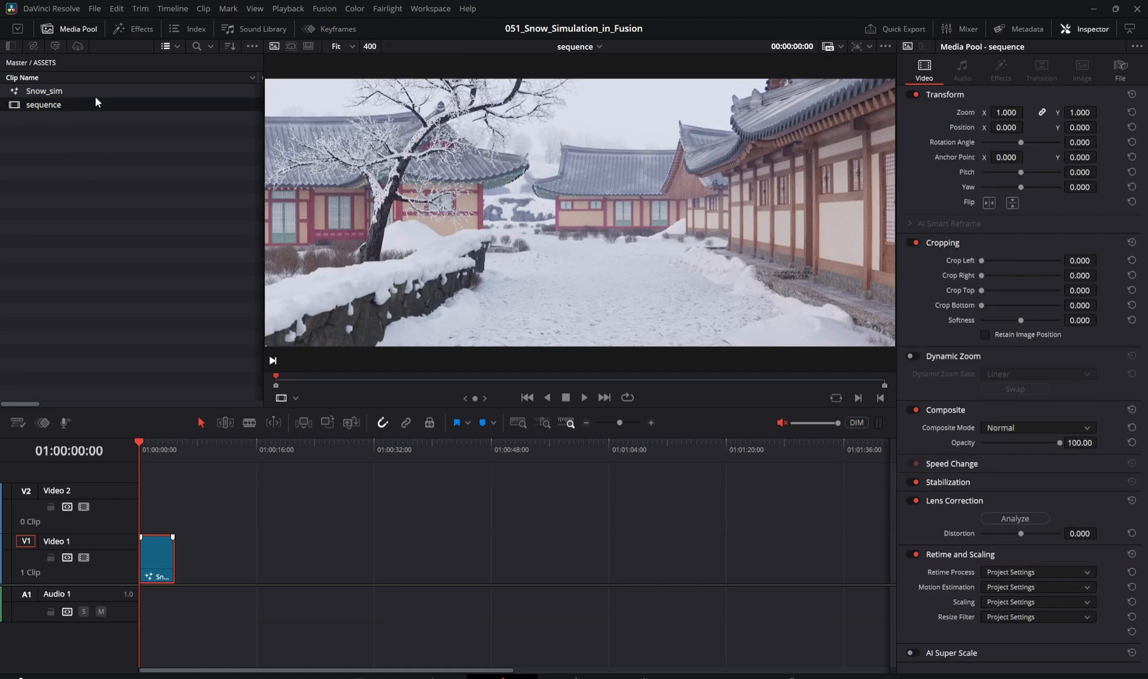
Change the duration of the Snow_sim clip on the timeline to 400 frames
click(47, 94)
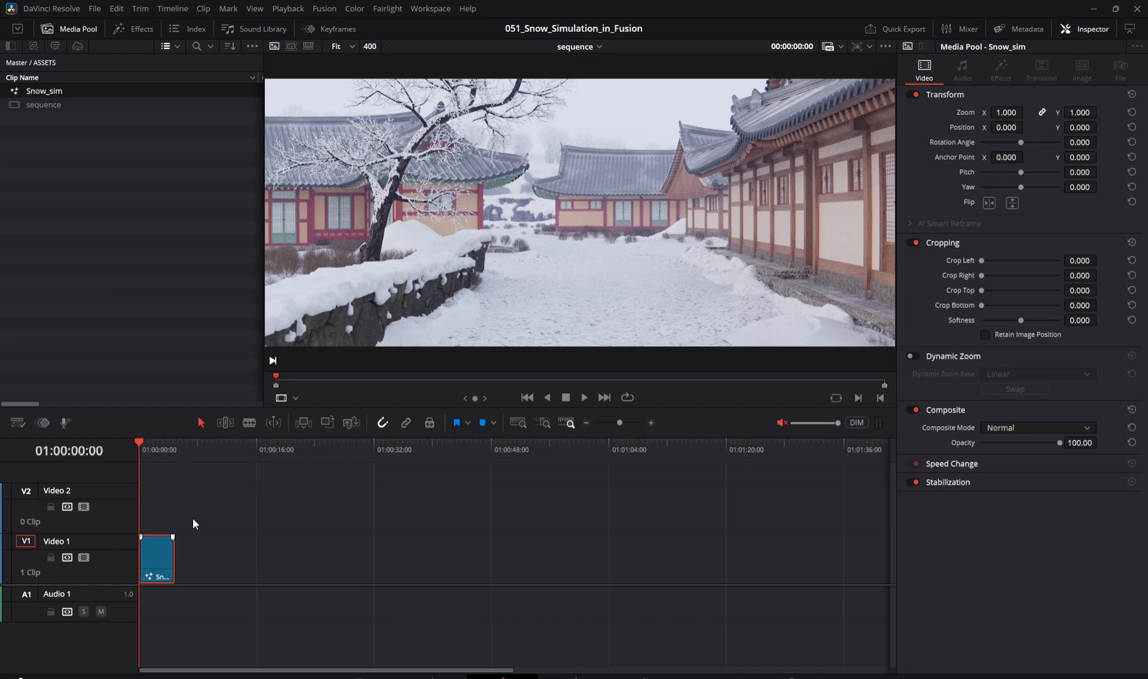
click(161, 555)
right_click(371, 48)
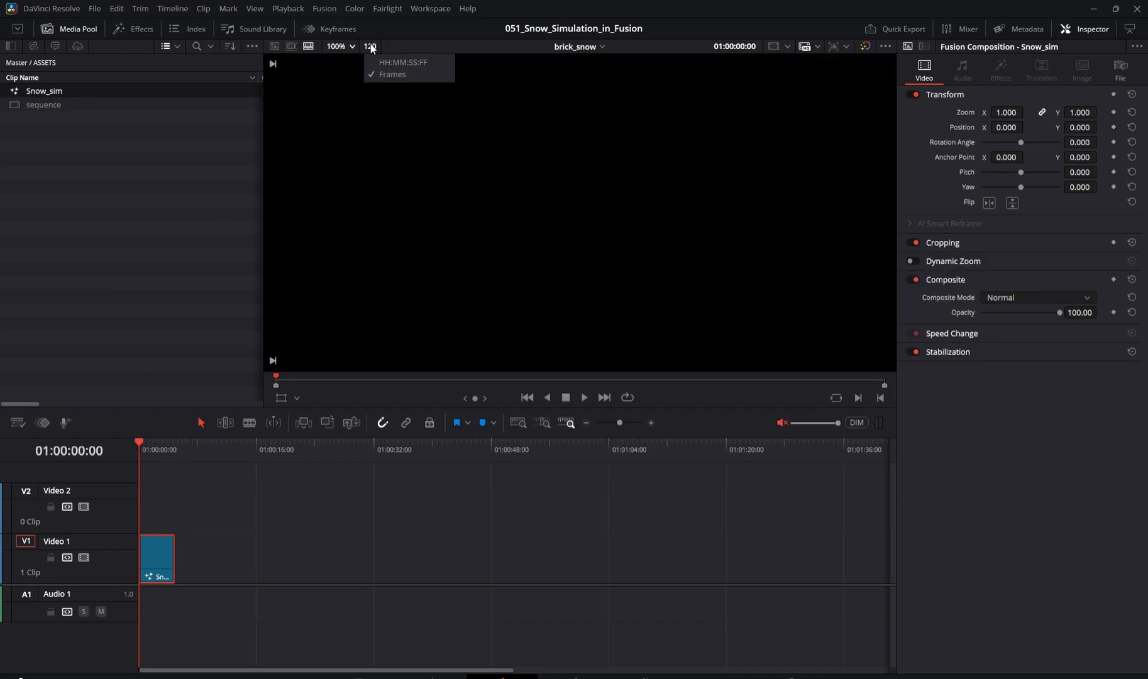
right_click(156, 534)
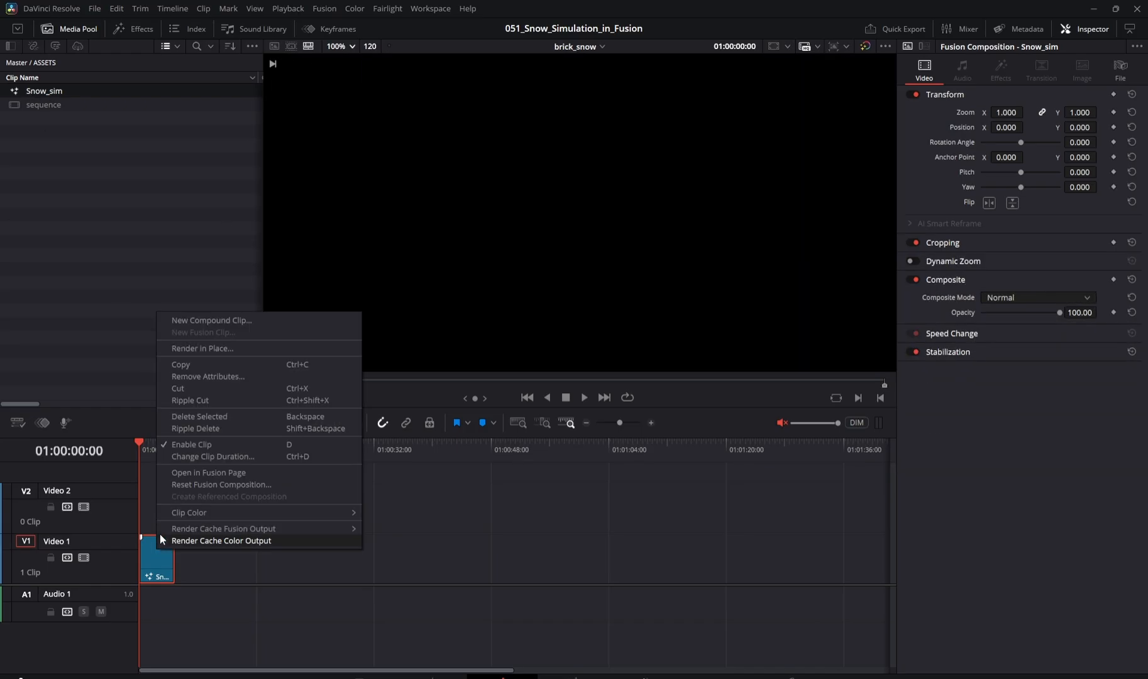
click(177, 459)
click(196, 440)
text(400)
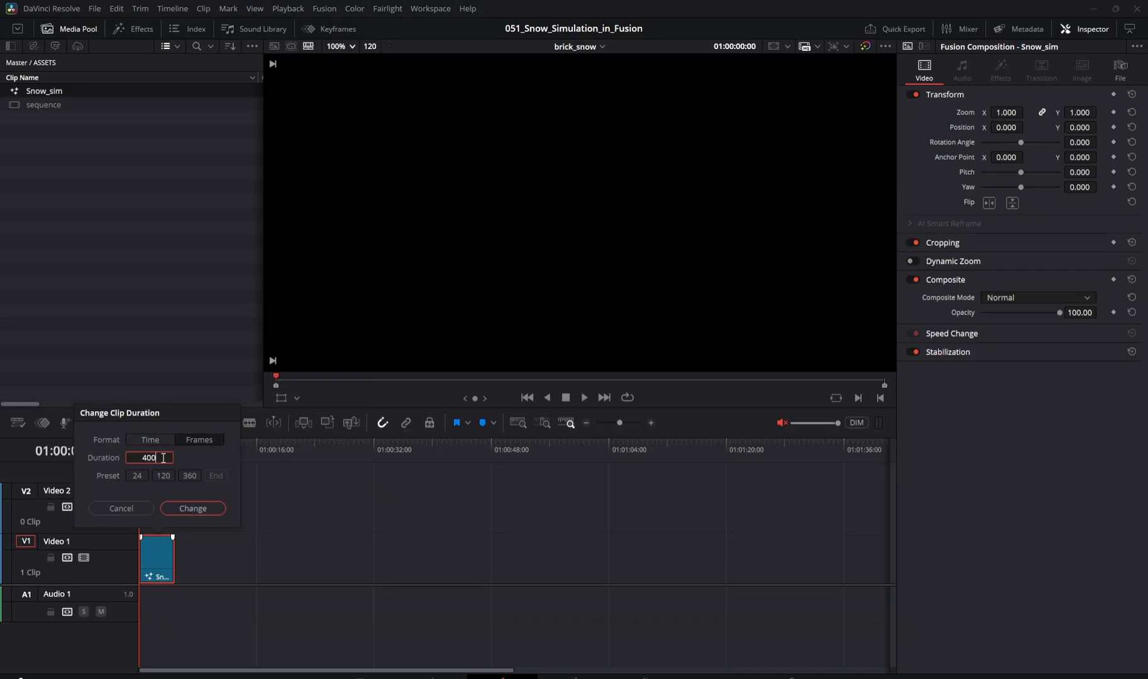
key(Return)
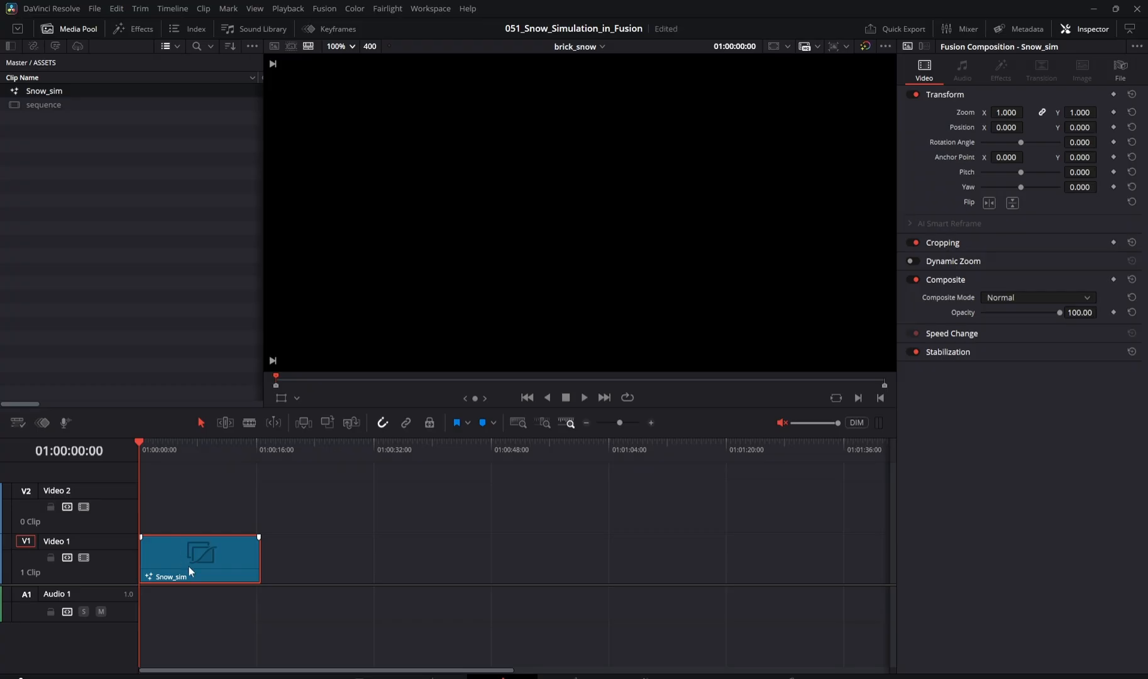
Open Snow_sim on the Fusion page, delete its MediaOut1 node and hide the Media Pool
click(574, 676)
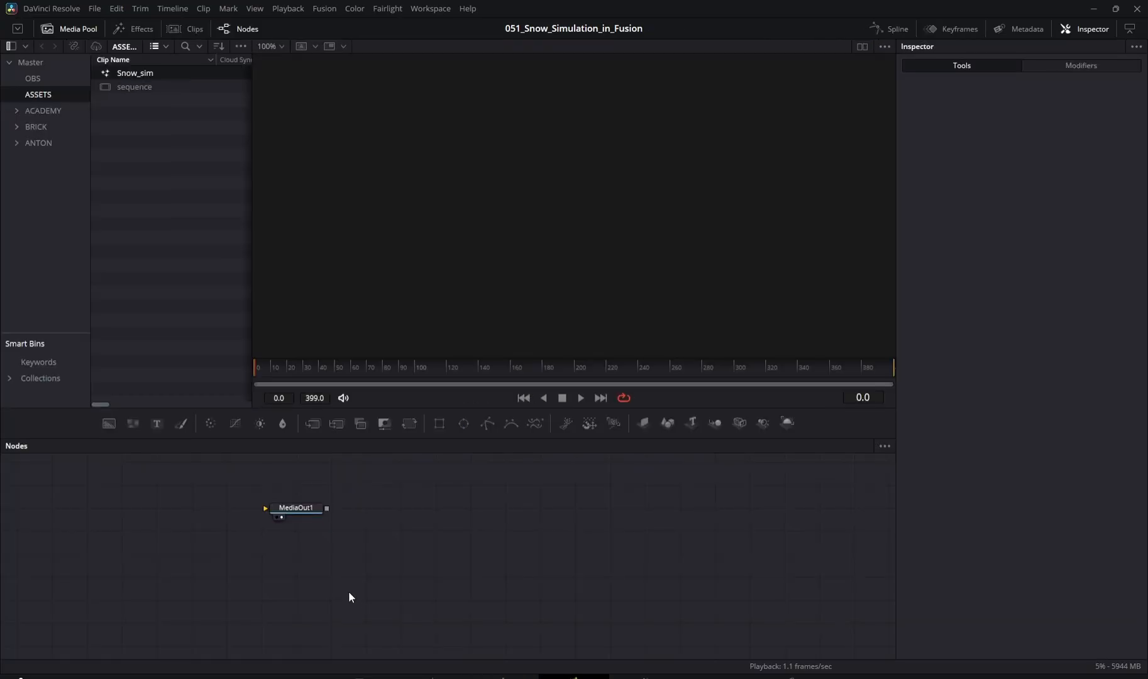
drag(348, 591, 170, 449)
key(Delete)
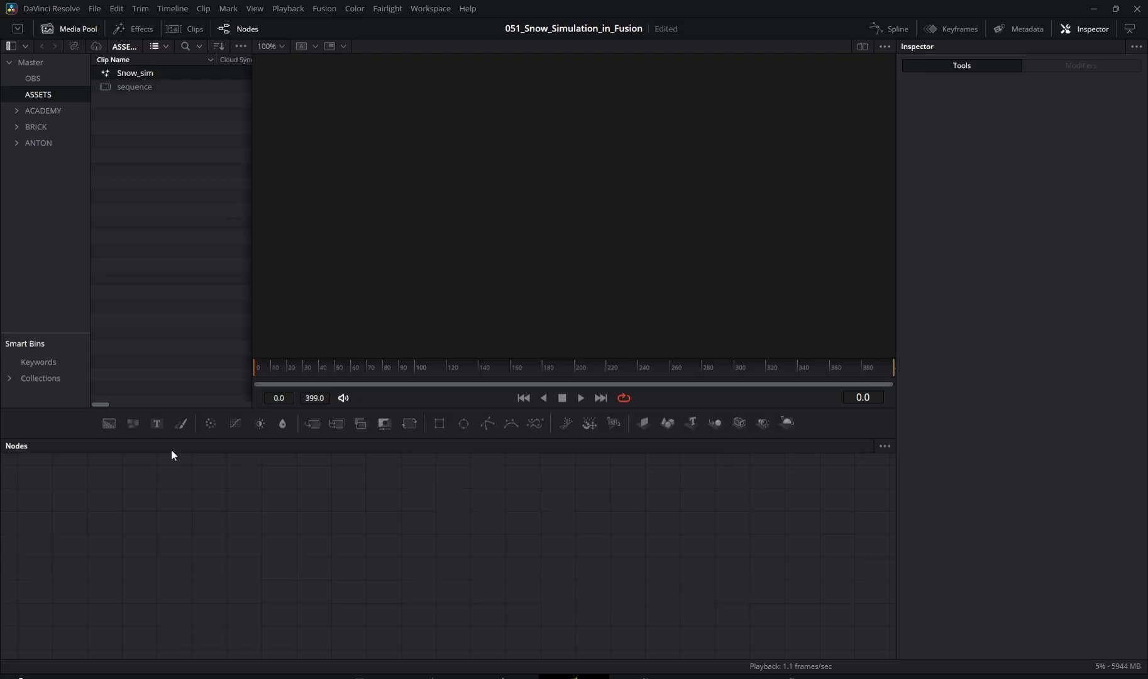
click(61, 29)
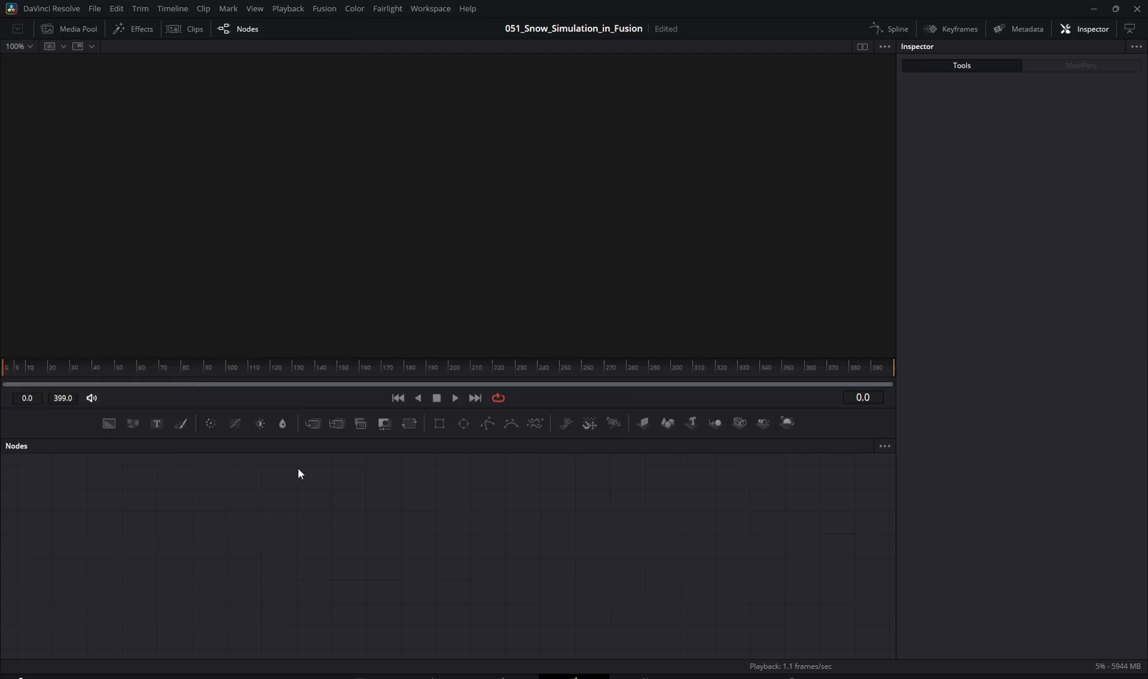
Add a Camera3D node to the composition and import the exported 3ds Max camera scene file into it
click(740, 423)
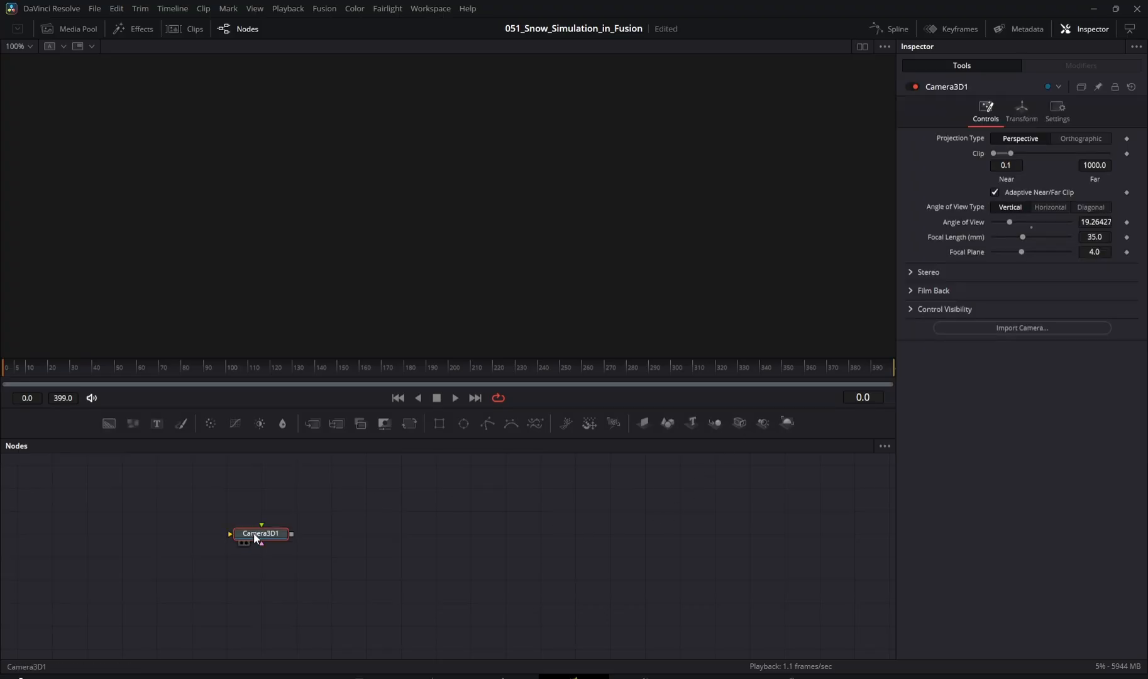
click(975, 330)
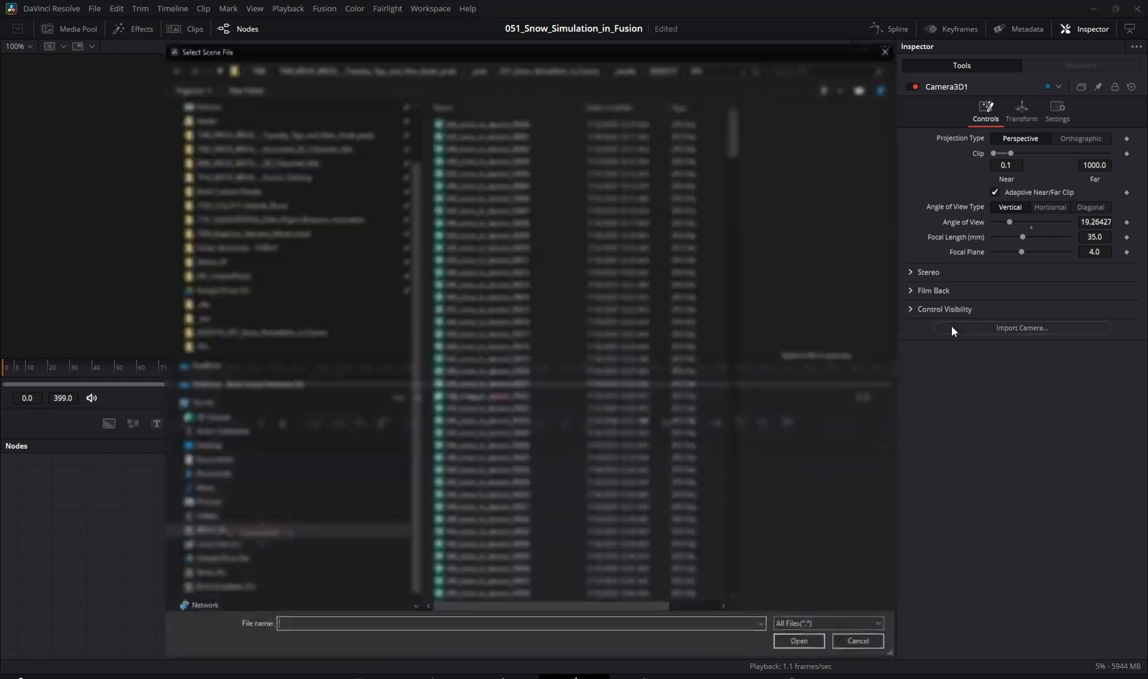
click(669, 71)
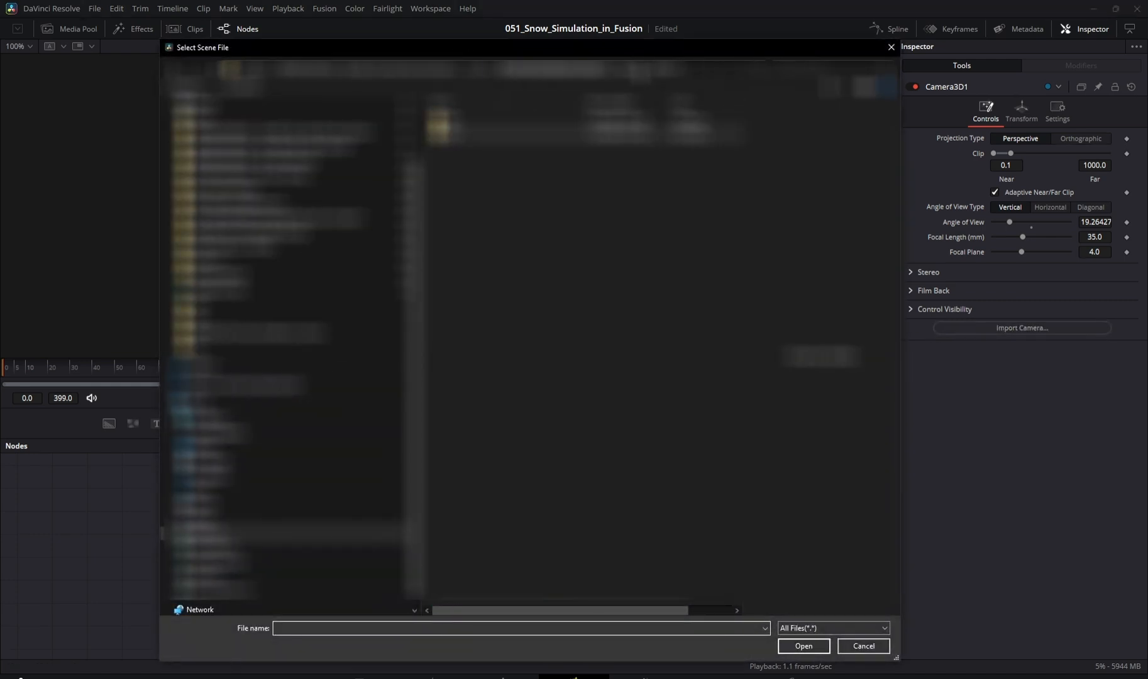
click(637, 70)
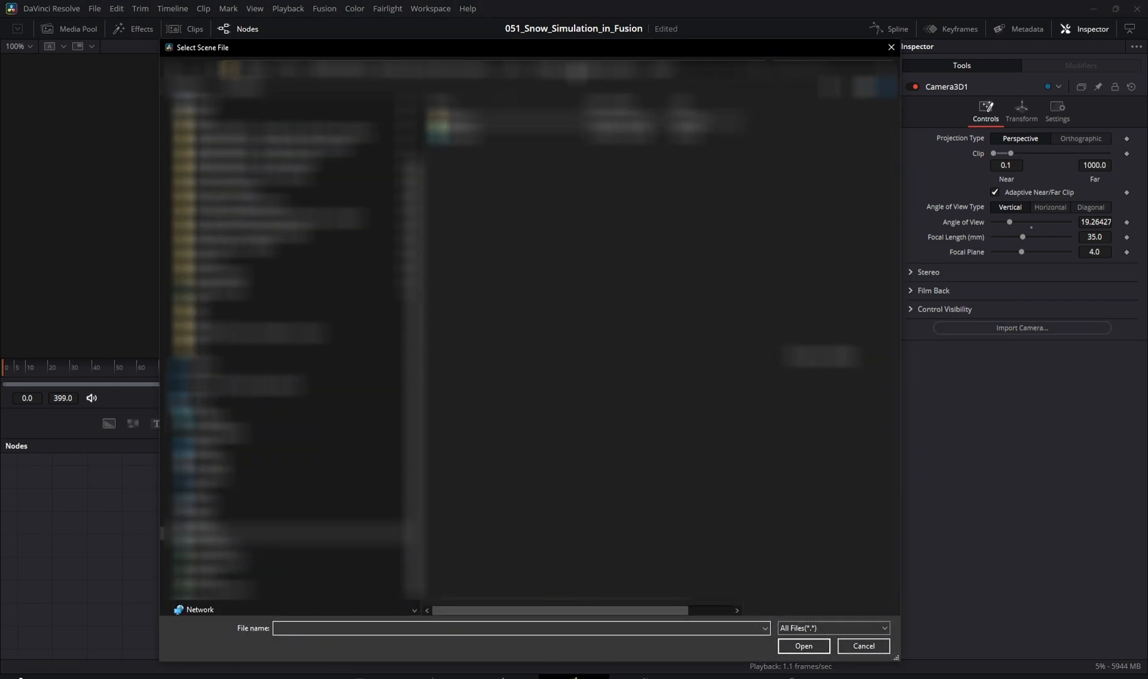
click(576, 70)
double_click(480, 123)
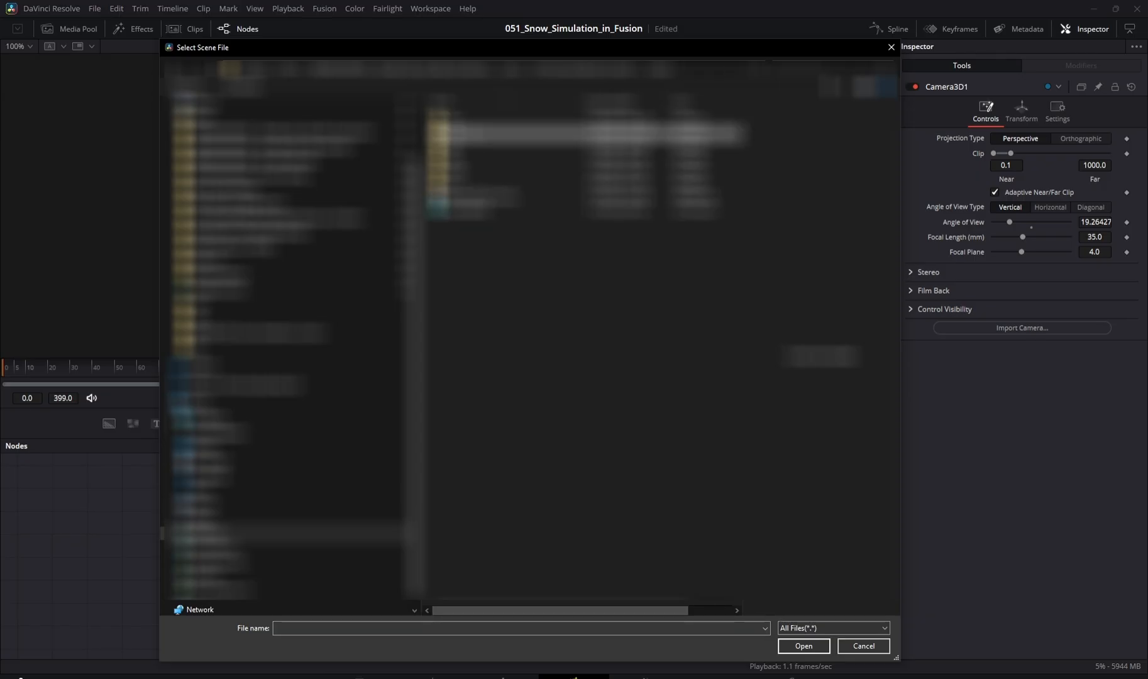
double_click(472, 174)
click(628, 439)
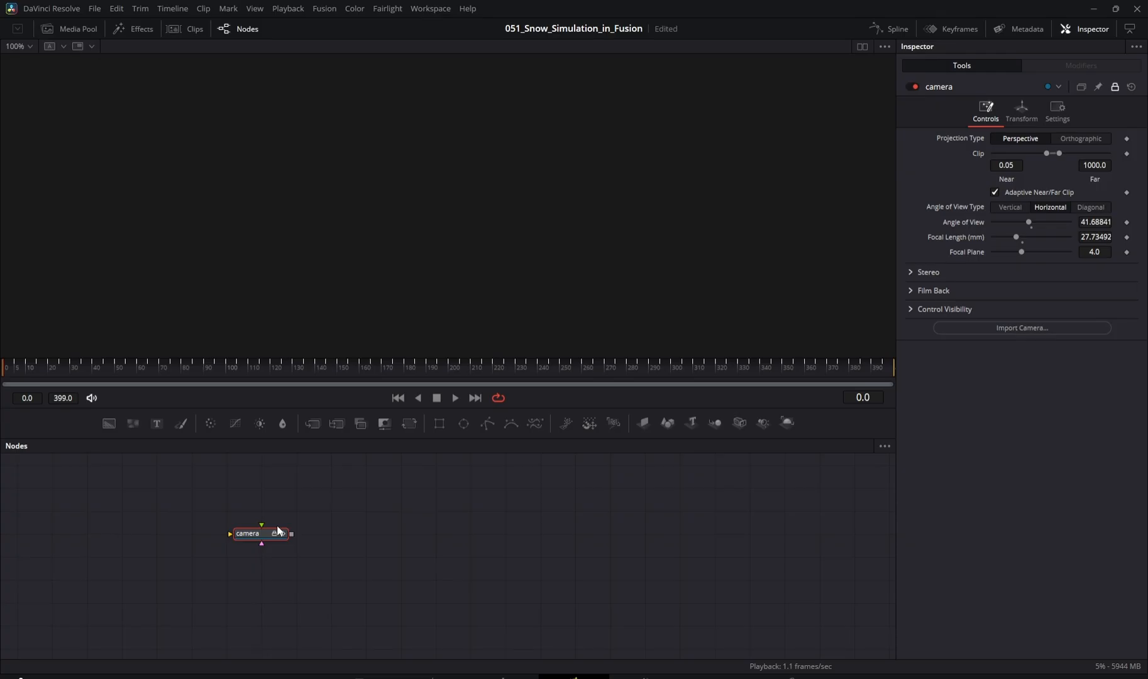
Display the camera node in the viewer, frame its path and play the animation
key(1)
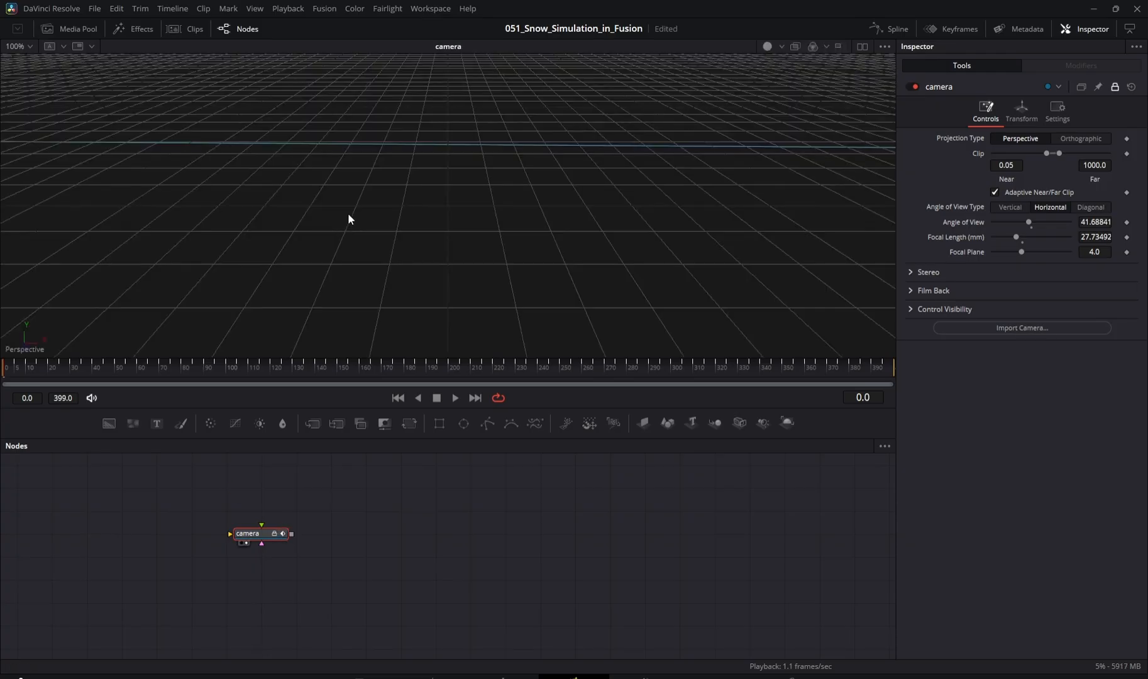
key(ctrl+f)
drag(357, 267, 236, 178)
key(space)
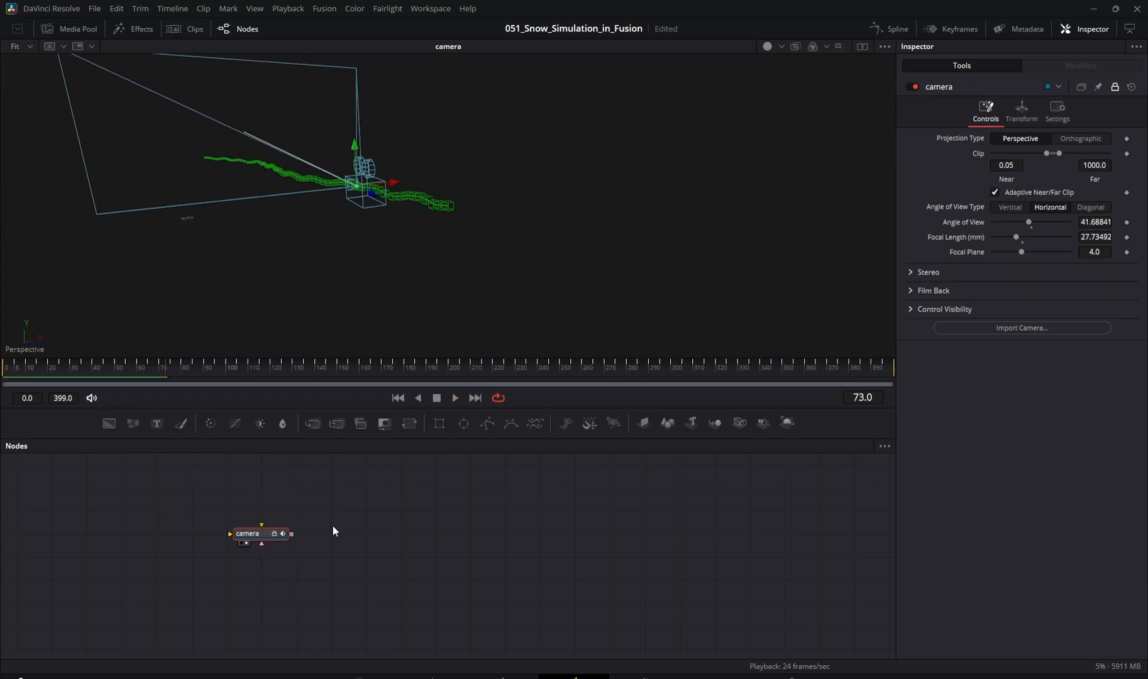
Add a pEmitter node and place it directly below the camera node
click(373, 546)
click(566, 422)
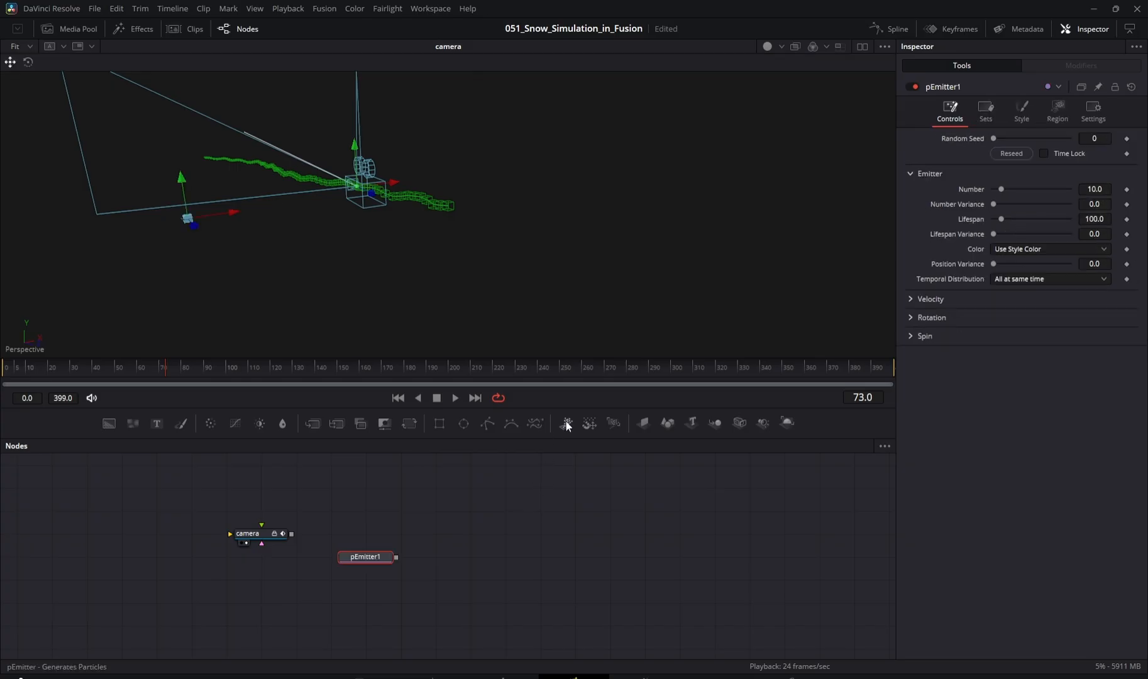
drag(386, 554, 281, 603)
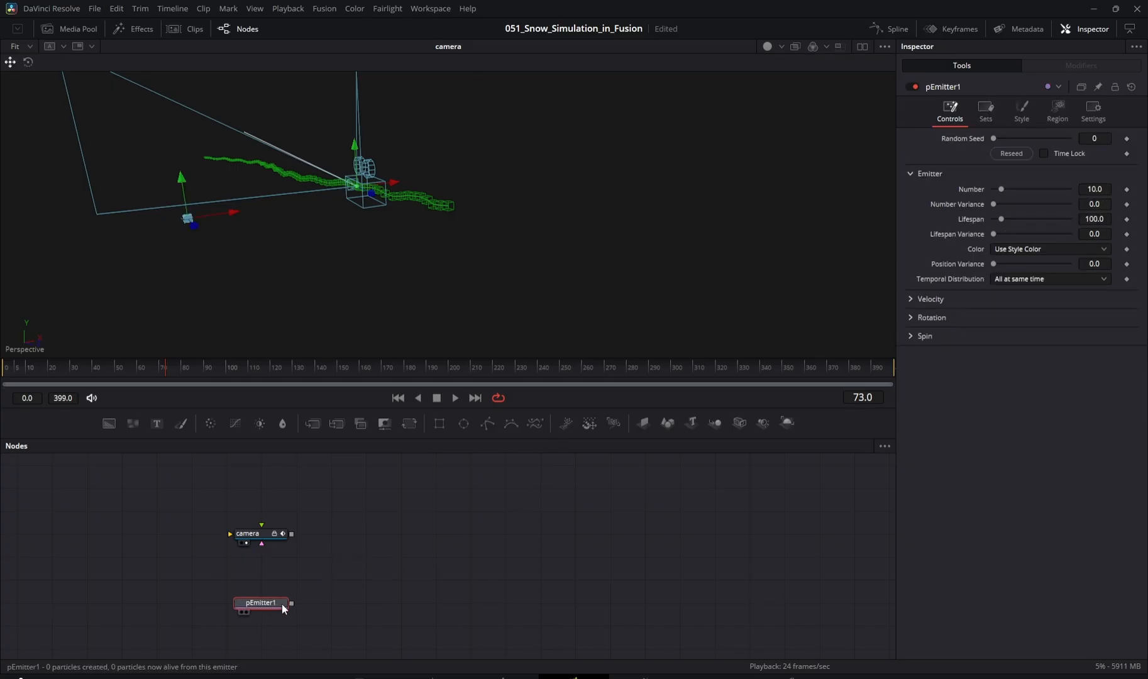
drag(291, 603, 292, 535)
drag(293, 604, 325, 562)
click(570, 560)
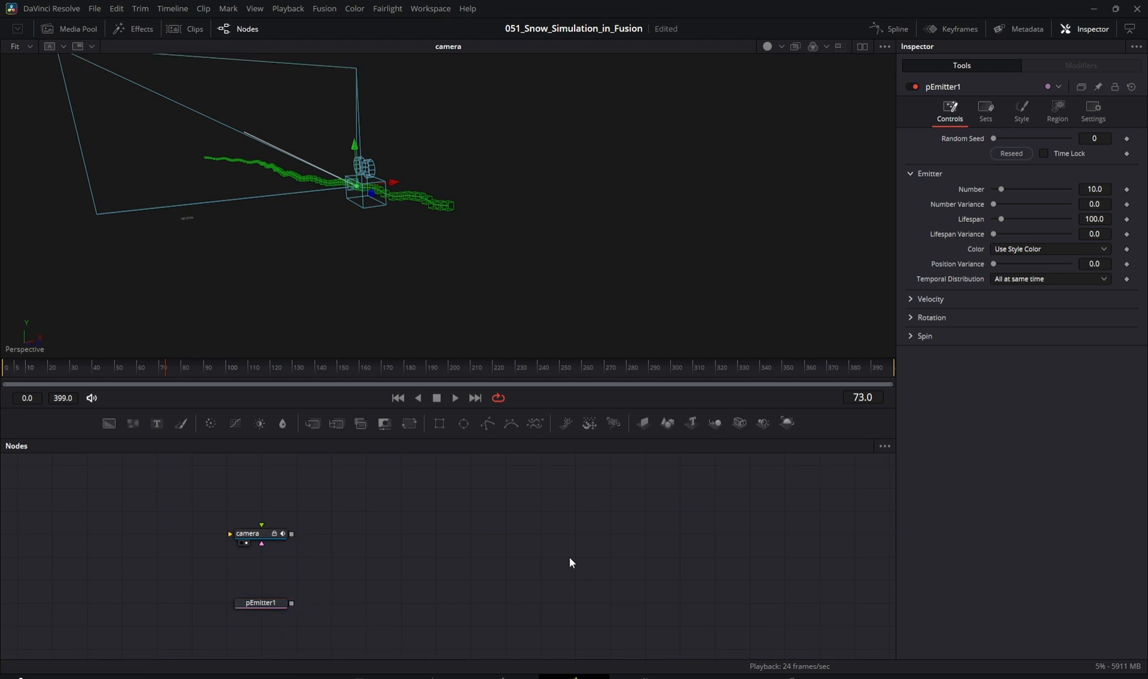
Add a pRender node in line with pEmitter1 and connect the emitter's output to it
click(614, 423)
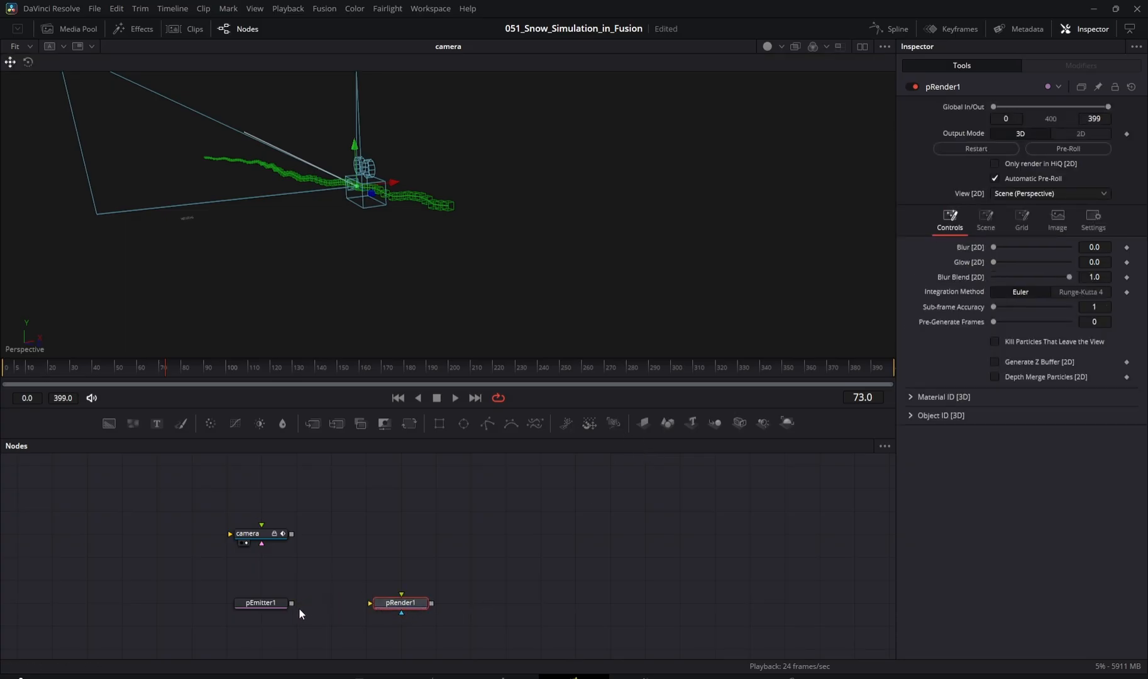
drag(293, 603, 383, 603)
click(433, 564)
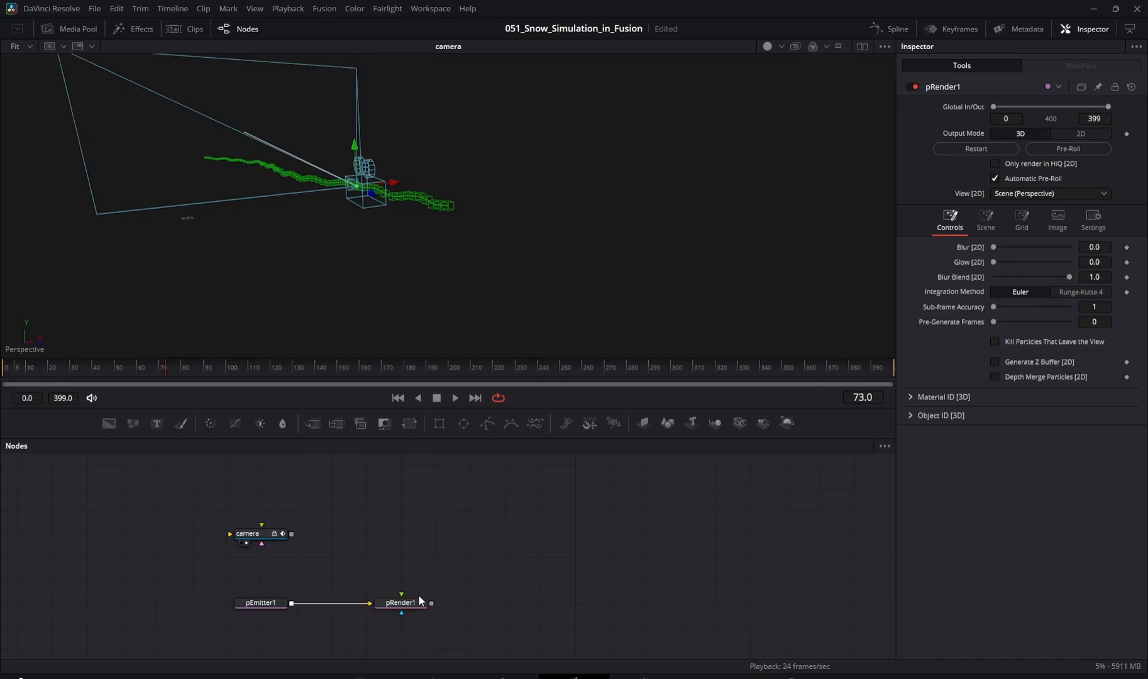
Merge the pRender1 output with the camera in a Merge3D node, align it with the camera node and display it in the viewer
click(415, 605)
drag(433, 603, 292, 534)
drag(475, 605, 474, 538)
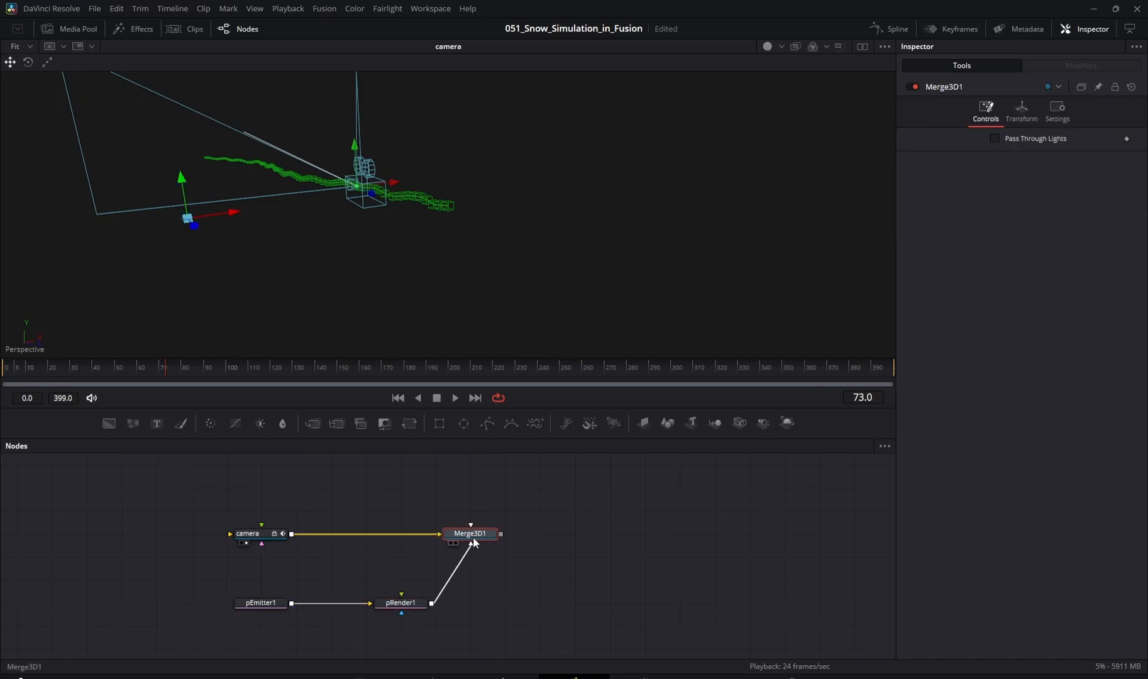
key(2)
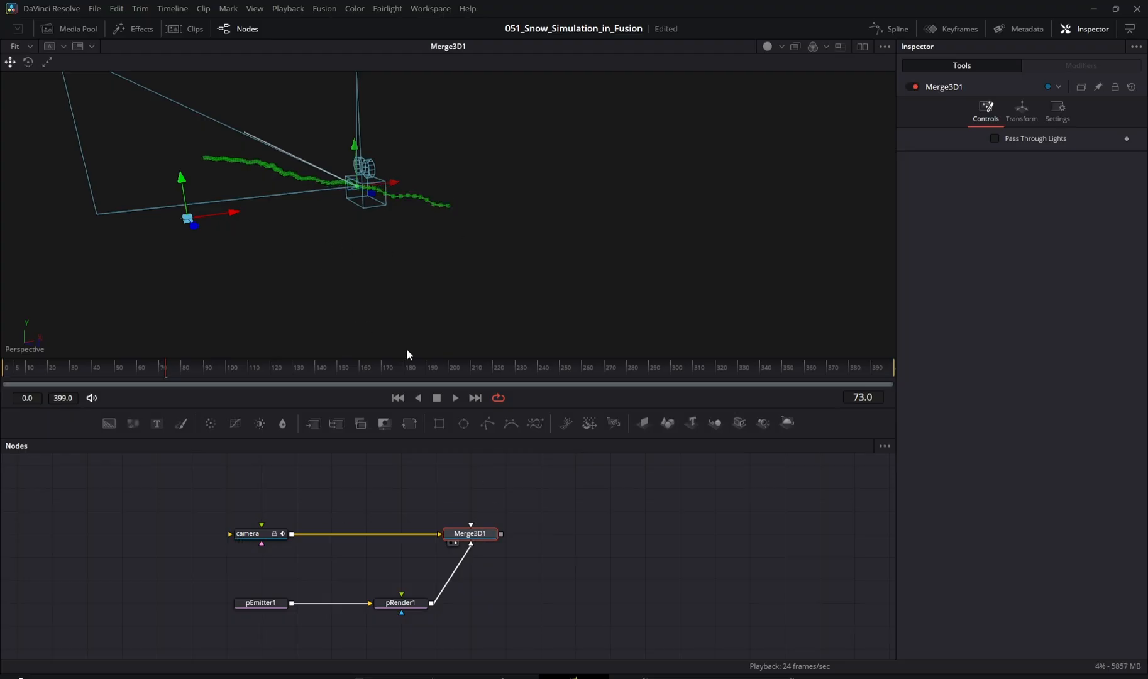
Select the pEmitter1 node and examine where the emitter sits relative to the camera in the 3D view
click(260, 602)
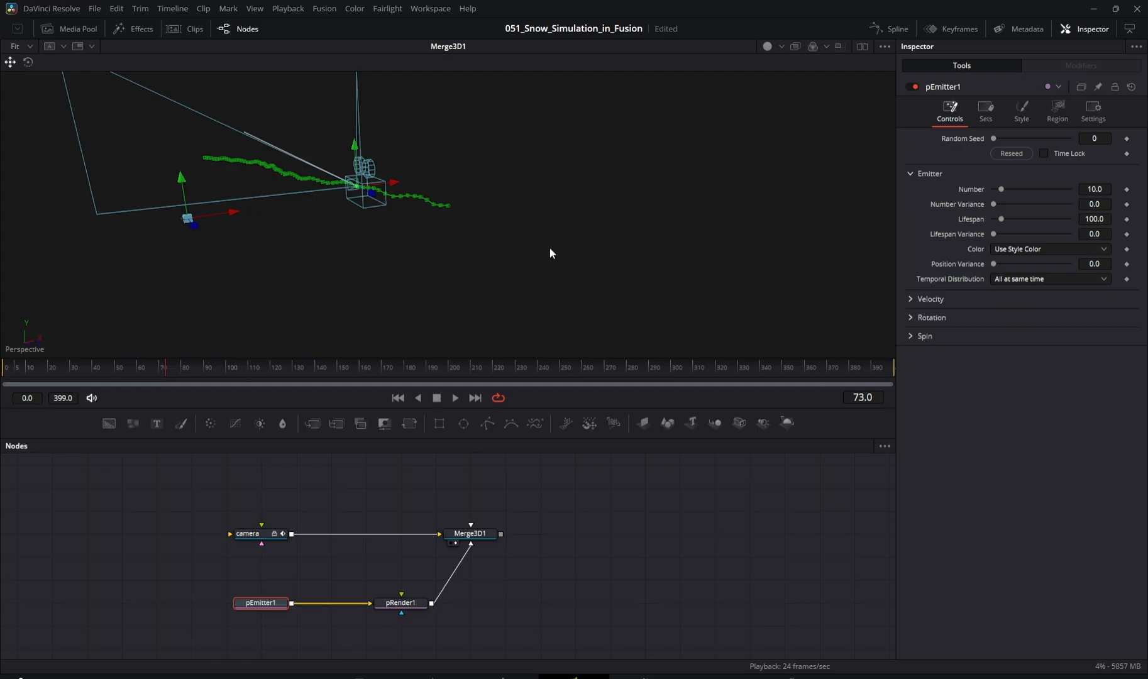
drag(284, 225, 431, 264)
drag(315, 275, 753, 156)
scroll(200, 290, up, 4)
drag(199, 291, 497, 226)
scroll(309, 254, up, 5)
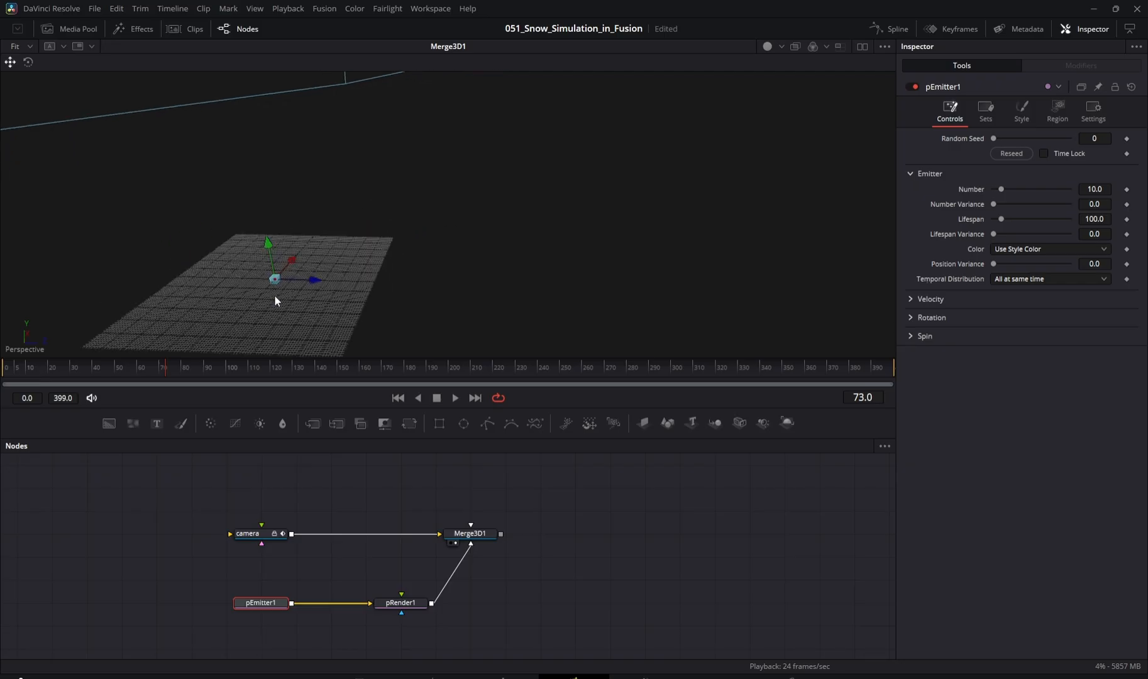
drag(275, 296, 333, 250)
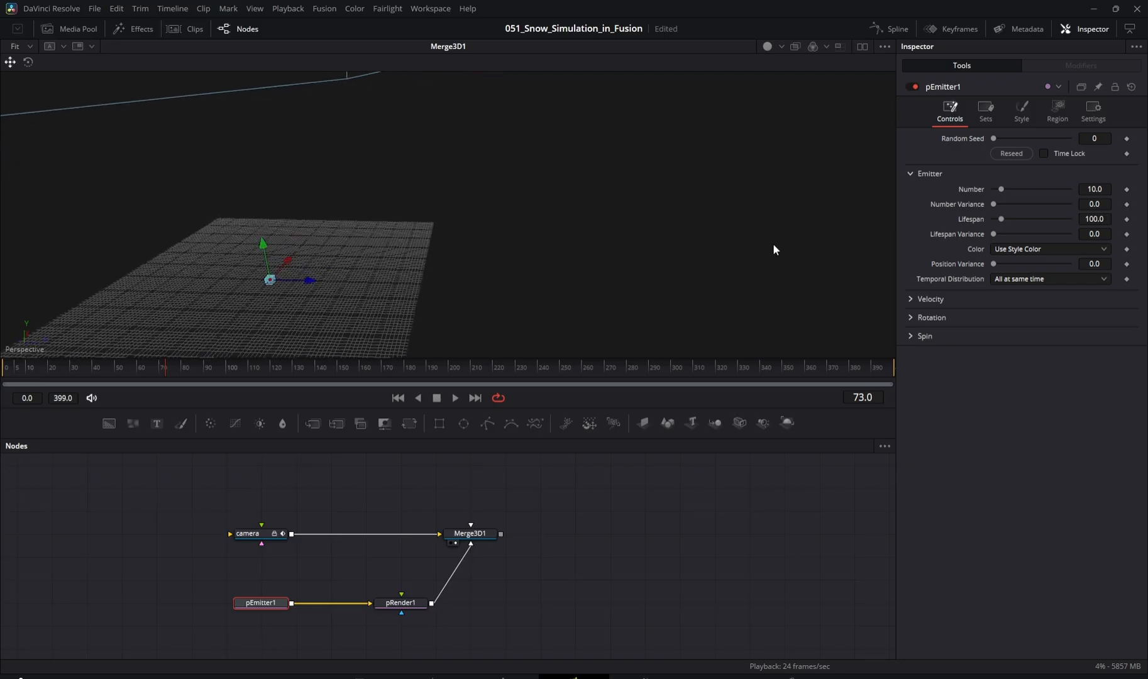
Set the size of the emitter's Sphere region to 500
click(1062, 110)
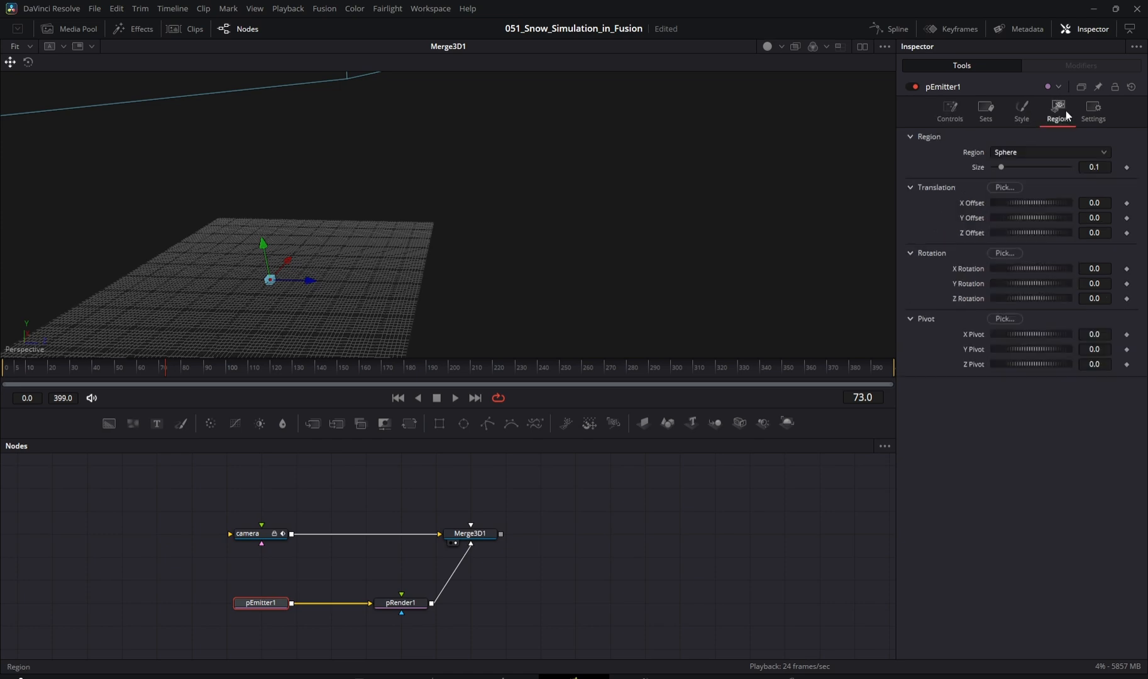
click(1004, 153)
click(1019, 157)
click(1094, 167)
text(50)
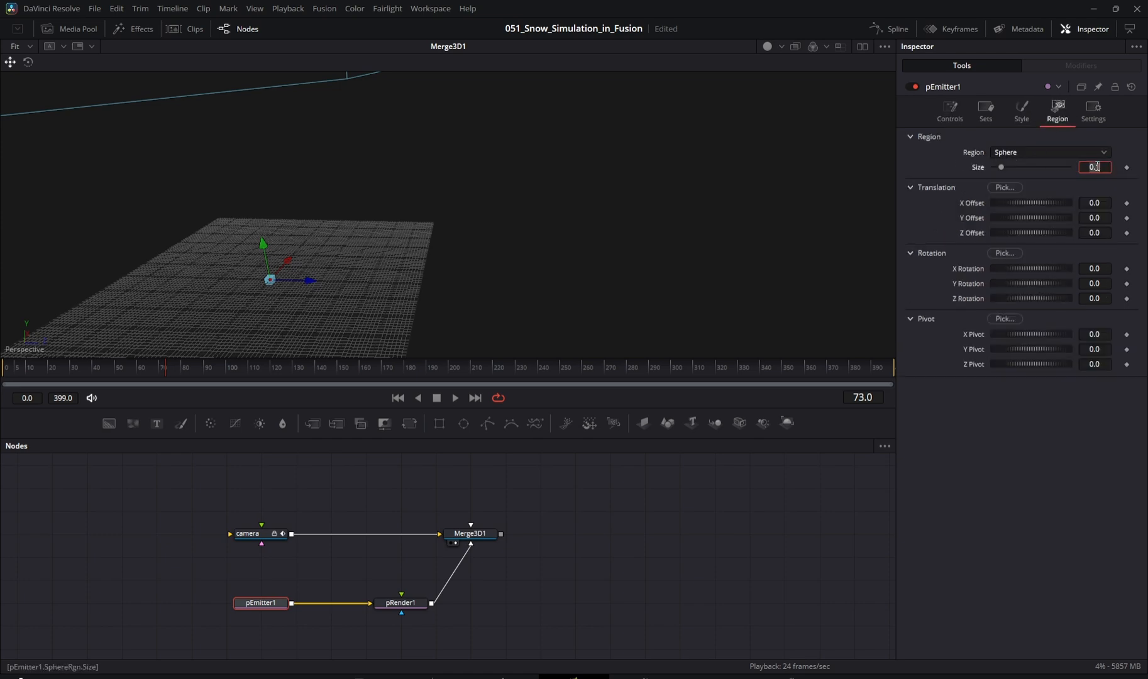
text(0)
key(Return)
Move the spherical emitter region in front of the camera, to offsets of about X 140, Y 231 and Z 562
drag(604, 171, 429, 195)
scroll(442, 208, down, 10)
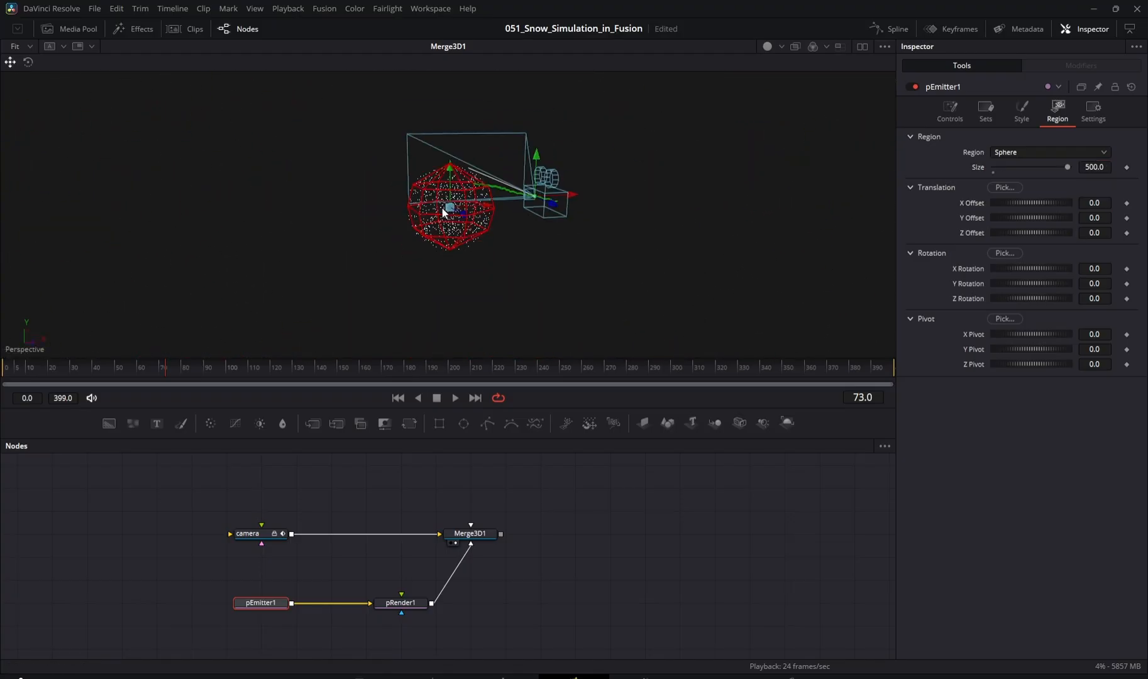
drag(476, 232, 459, 343)
drag(456, 217, 711, 135)
drag(534, 201, 547, 136)
drag(558, 181, 410, 198)
scroll(597, 162, up, 5)
drag(597, 162, 568, 249)
drag(709, 223, 778, 271)
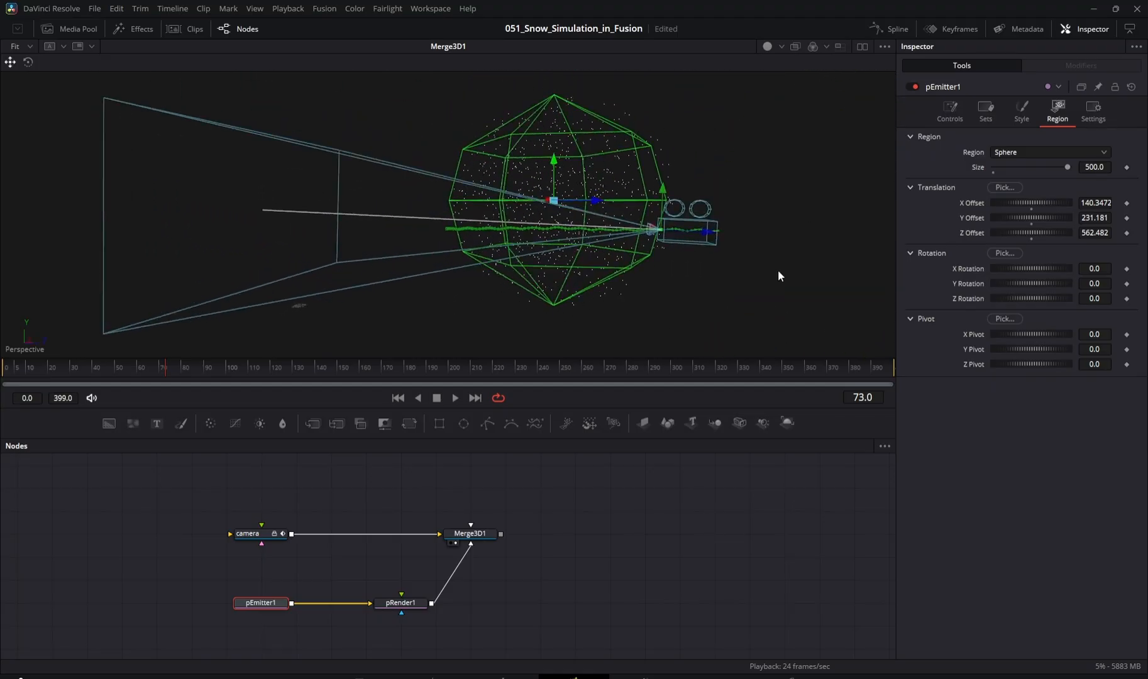
Return to frame 0 and change the emitter region to a Rectangle with width 500 and height 500
drag(42, 373, 4, 372)
drag(639, 307, 484, 306)
scroll(482, 287, up, 3)
click(1006, 154)
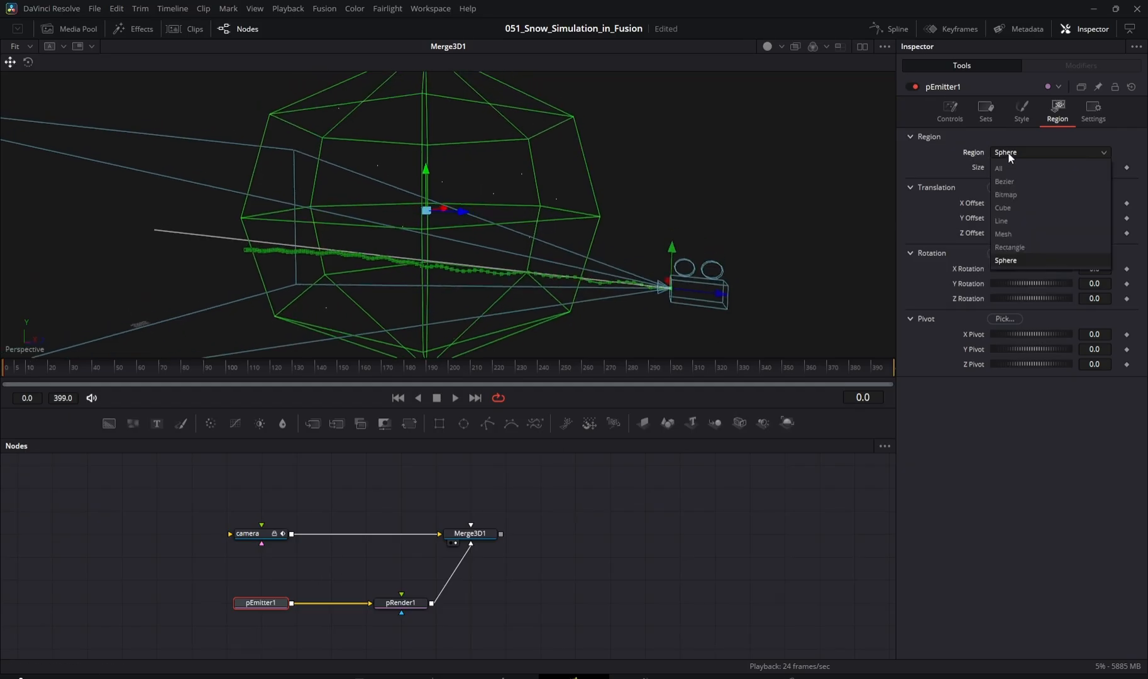
click(1008, 246)
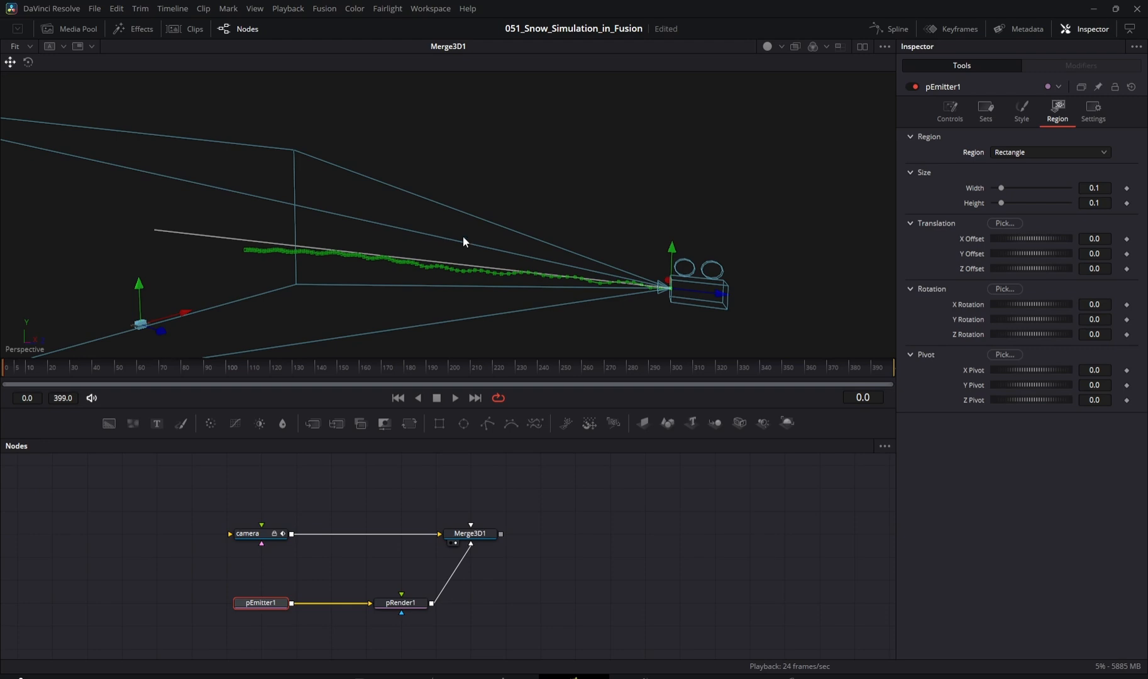
click(1104, 189)
text(500)
key(Tab)
text(500)
key(Tab)
Lay the rectangular emitter region flat with an X rotation of 90
scroll(336, 234, down, 4)
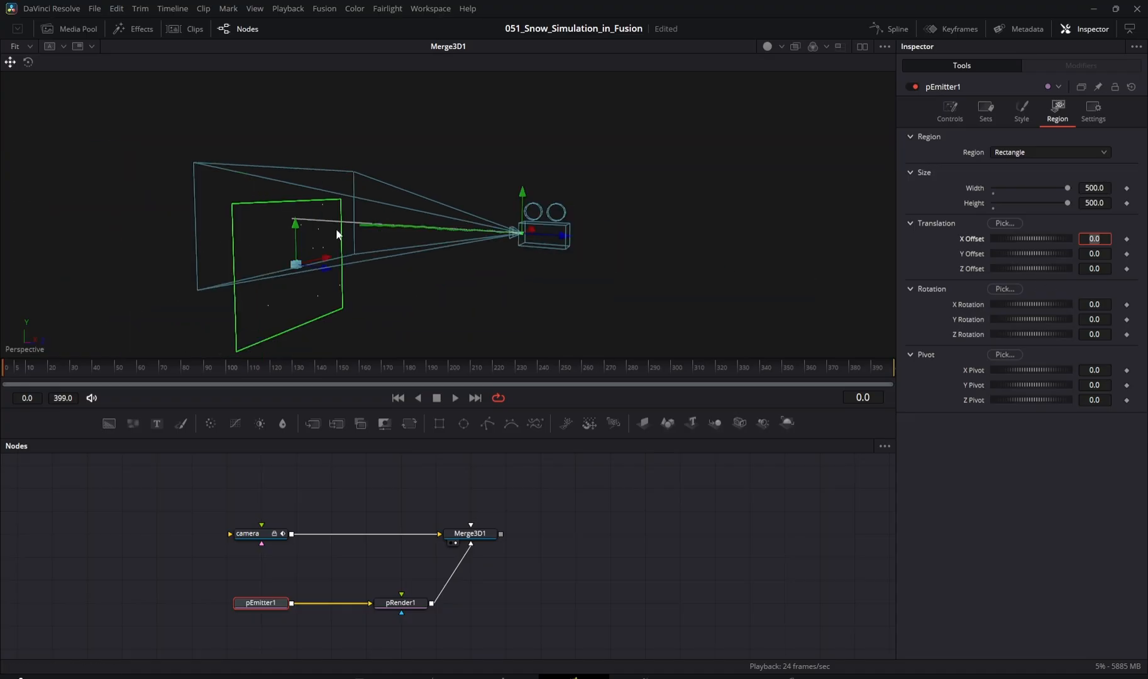
click(1105, 303)
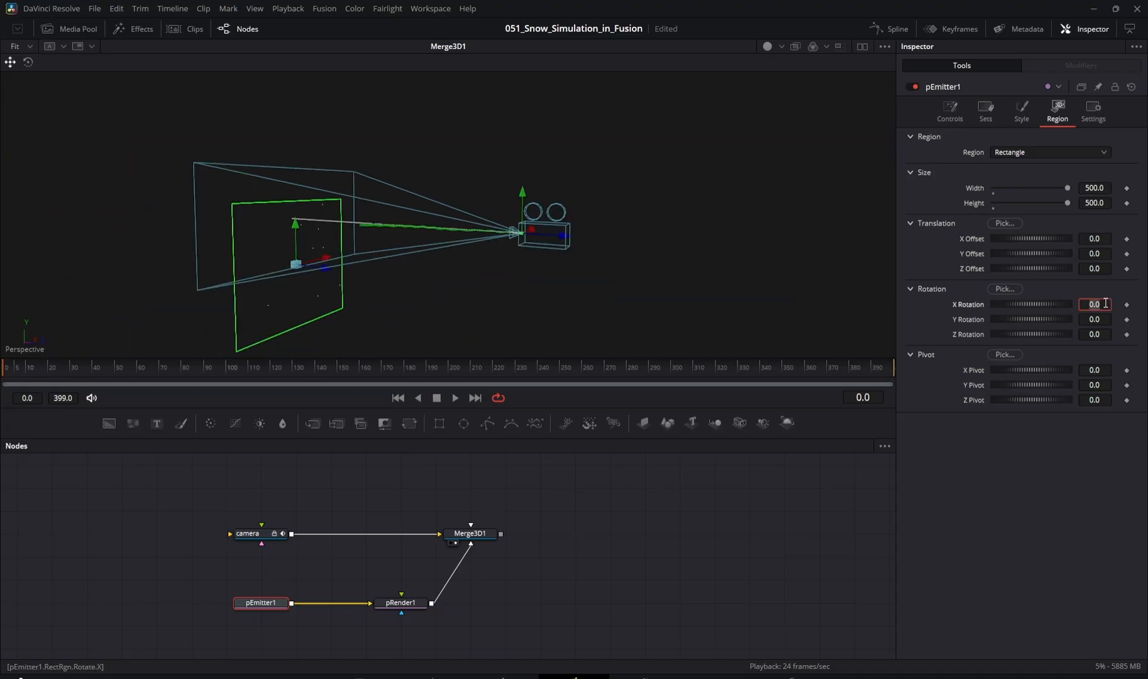
text(90)
key(Tab)
Move the rectangular emitter region above and in front of the camera, to offsets of about X 70, Y 356 and Z 657
drag(298, 304, 509, 166)
key(space)
drag(488, 166, 535, 170)
drag(524, 189, 289, 187)
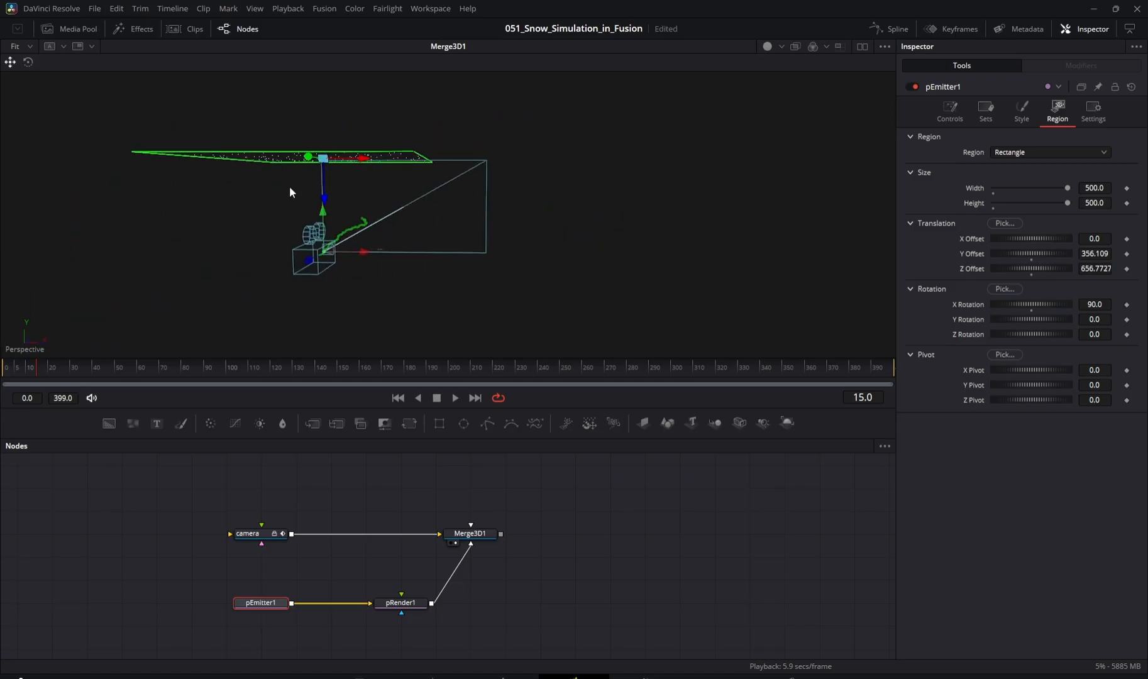
drag(356, 160, 607, 125)
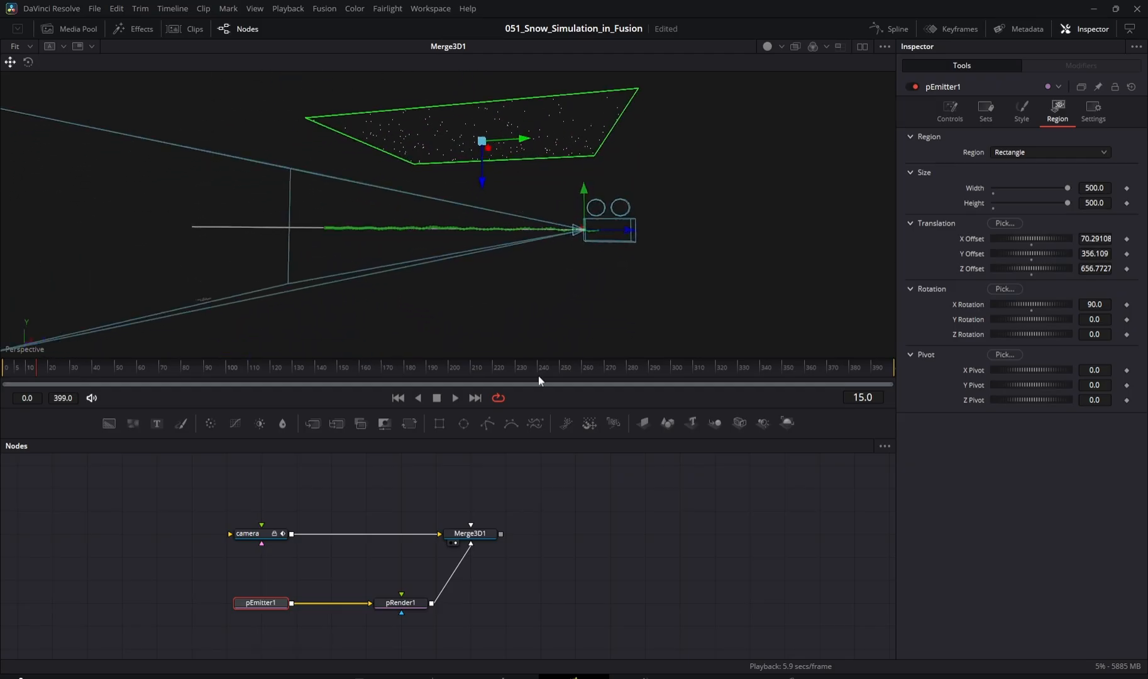
Make room in the node chain and insert a pDirectionalForce node between pEmitter1 and pRender1
drag(512, 517, 542, 602)
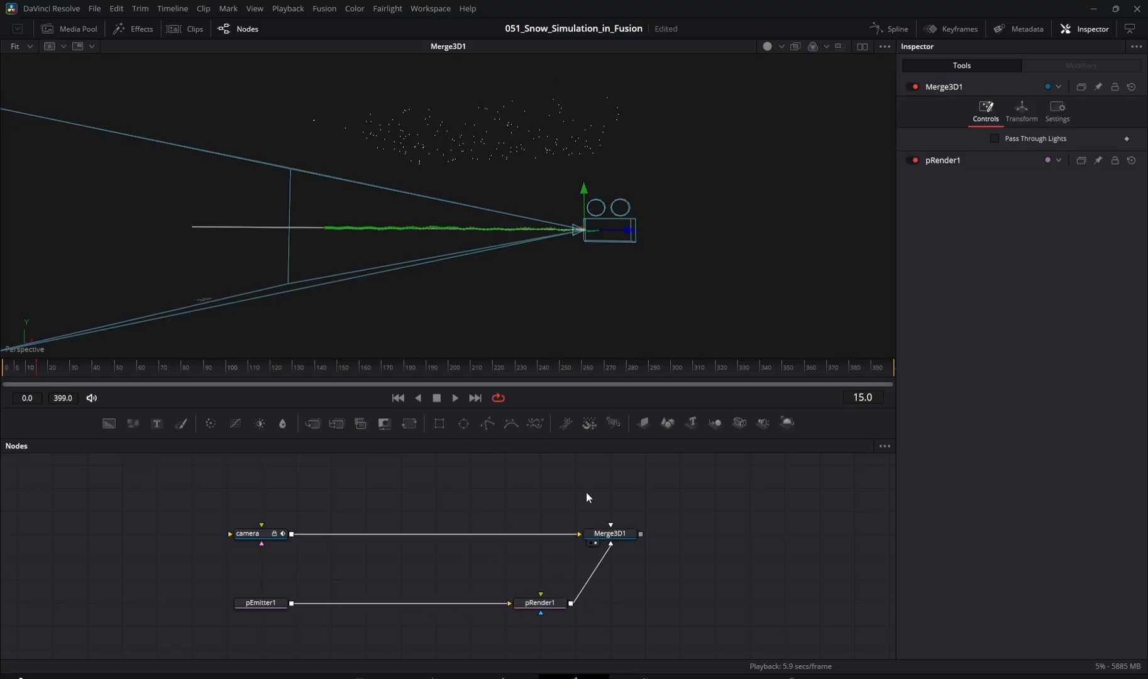
click(590, 427)
drag(501, 487, 395, 609)
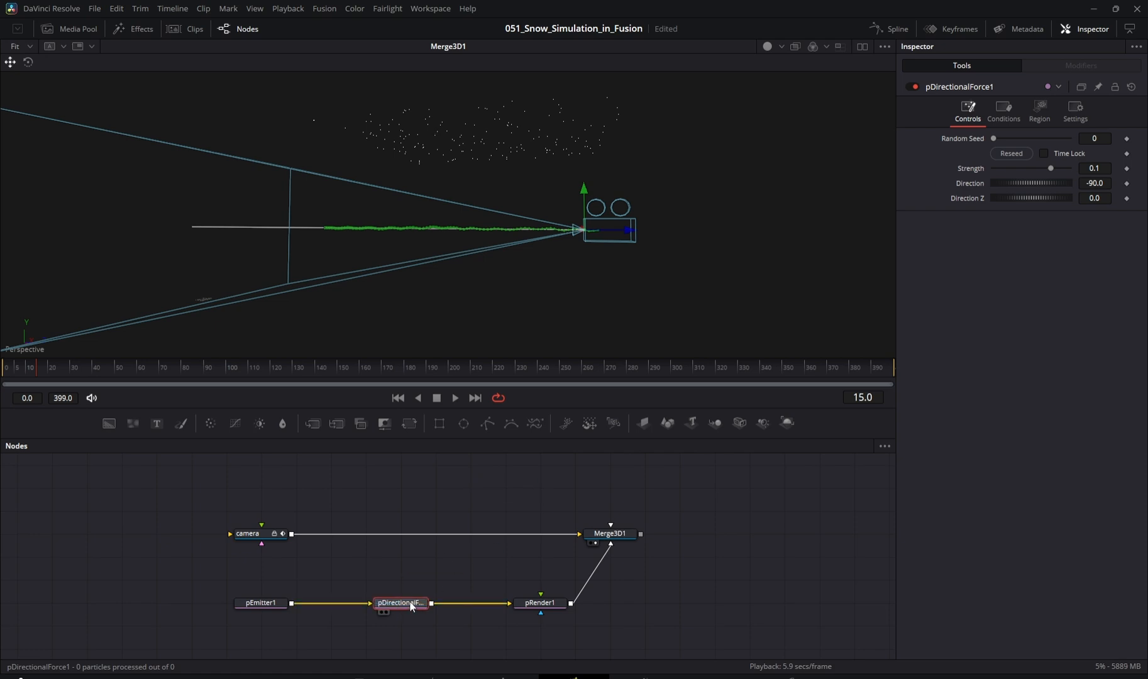
Try a strength of 10 for the directional force
click(1108, 170)
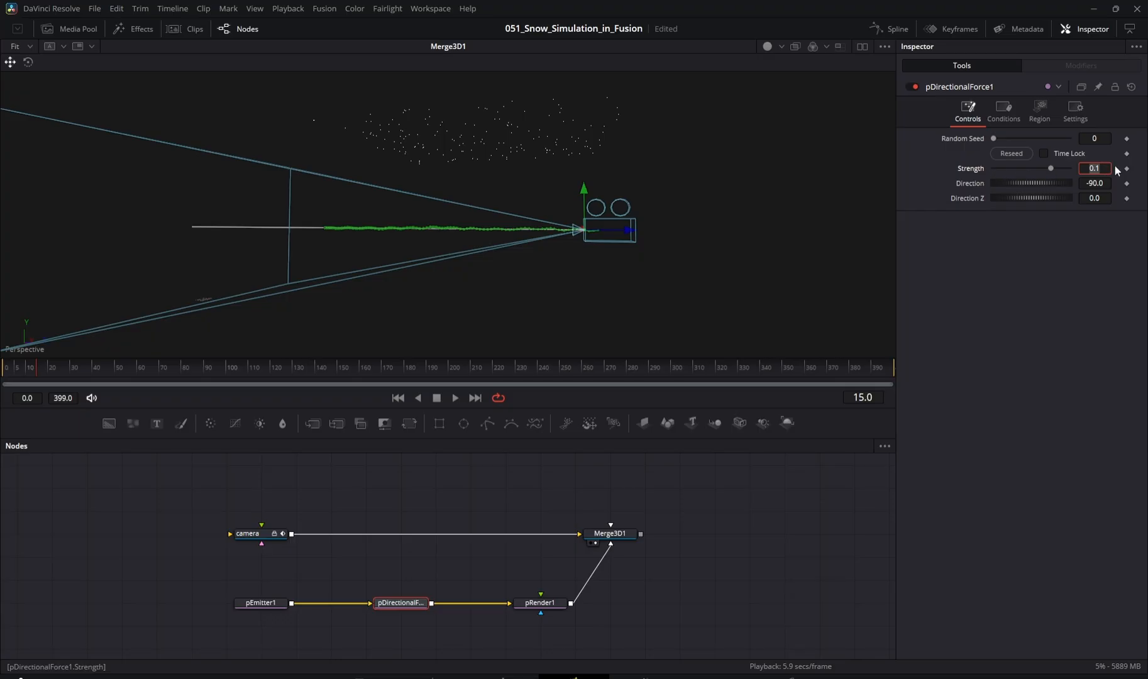
text(10)
key(Tab)
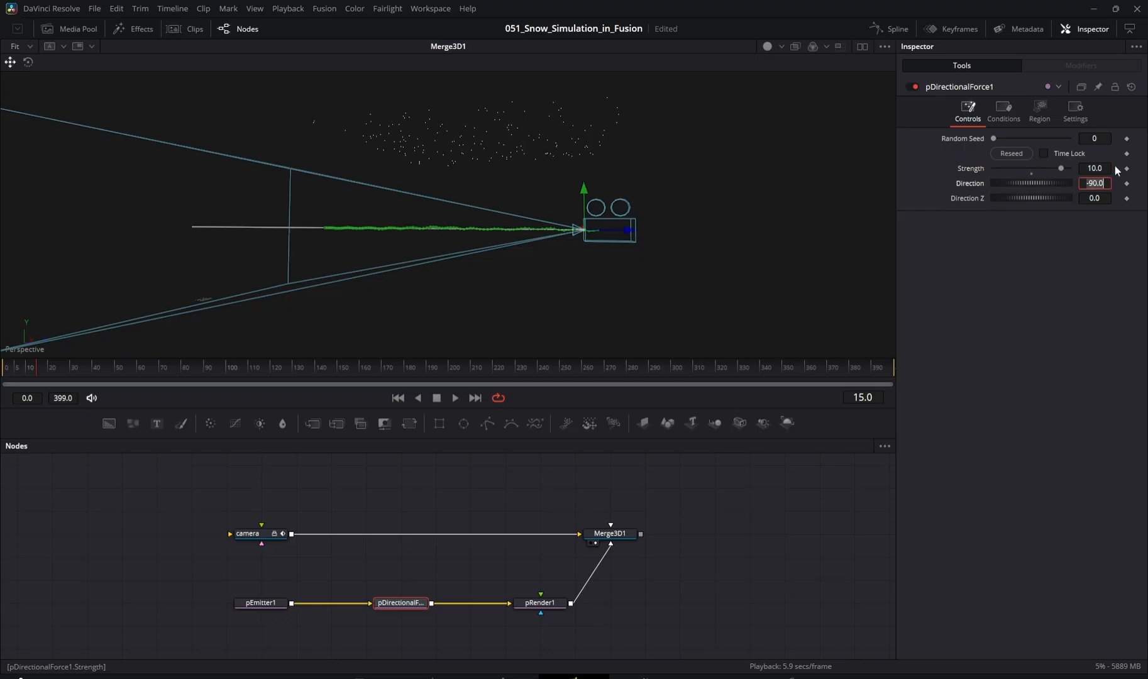
Set the directional force's strength to 50 and play the simulation to check the falling particles
click(1111, 167)
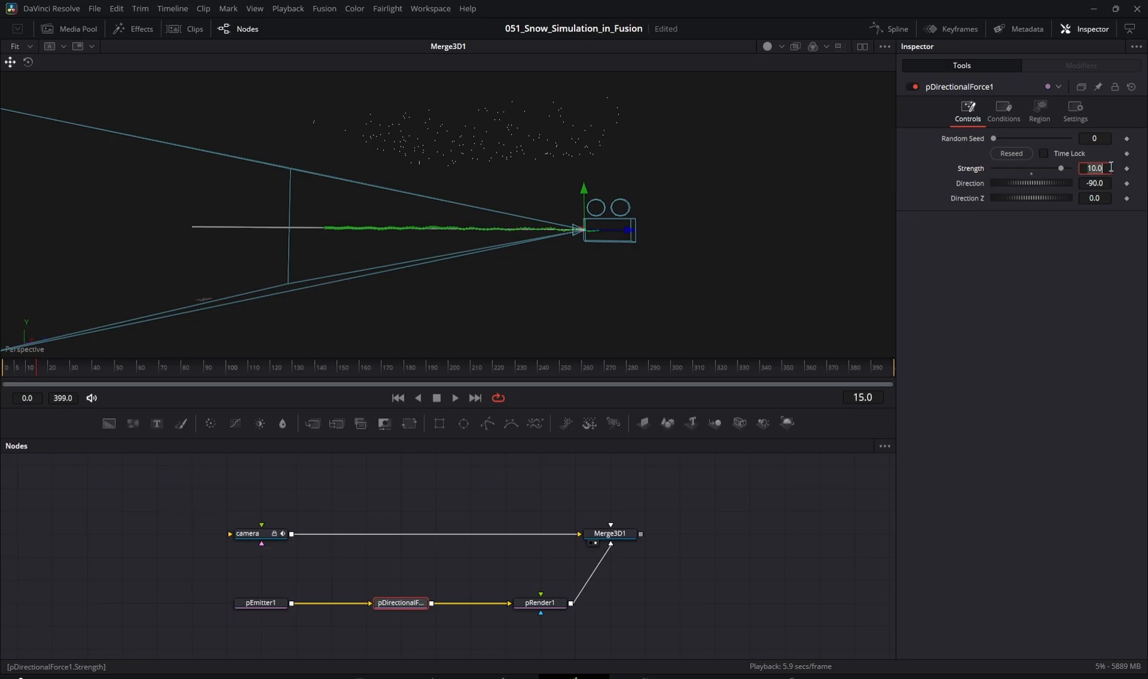
key(Return)
key(space)
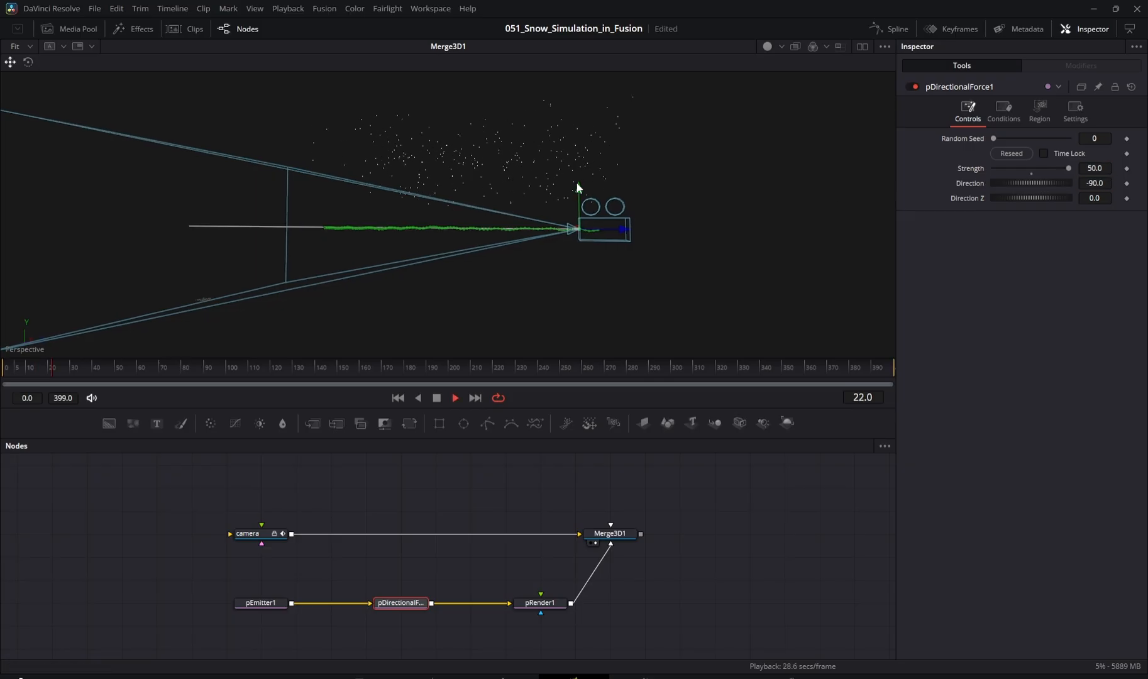
scroll(577, 183, down, 4)
scroll(576, 182, down, 2)
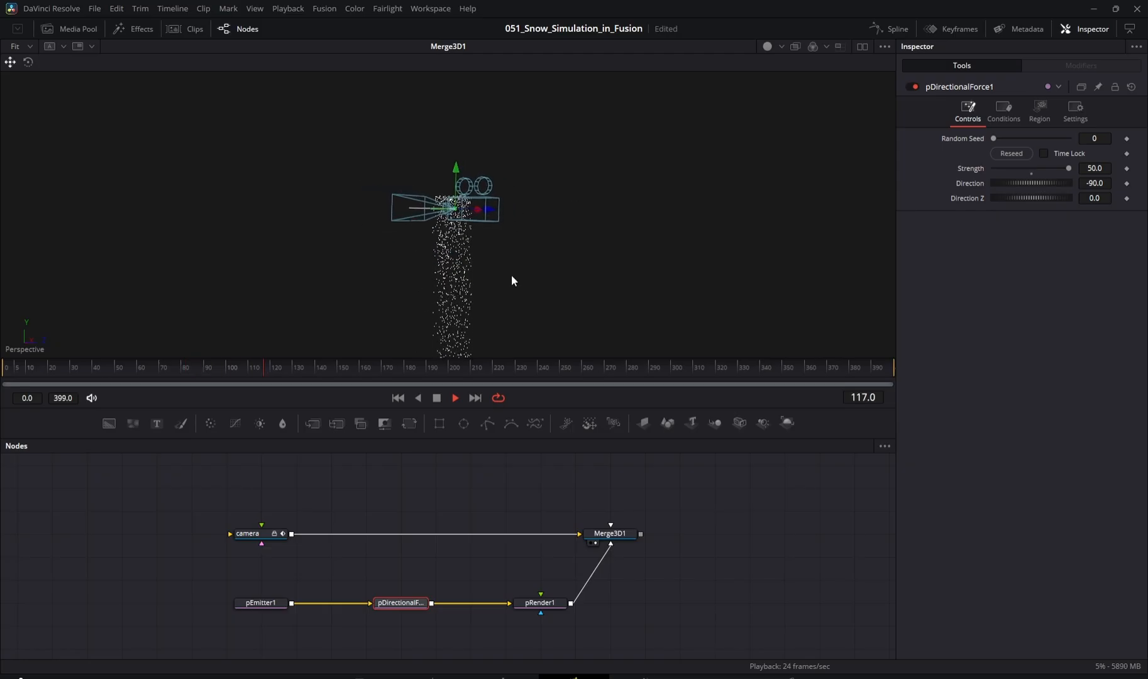
Stop the playback and show pEmitter1's emitter controls with the whole falling particle column in view
drag(501, 274, 592, 279)
key(space)
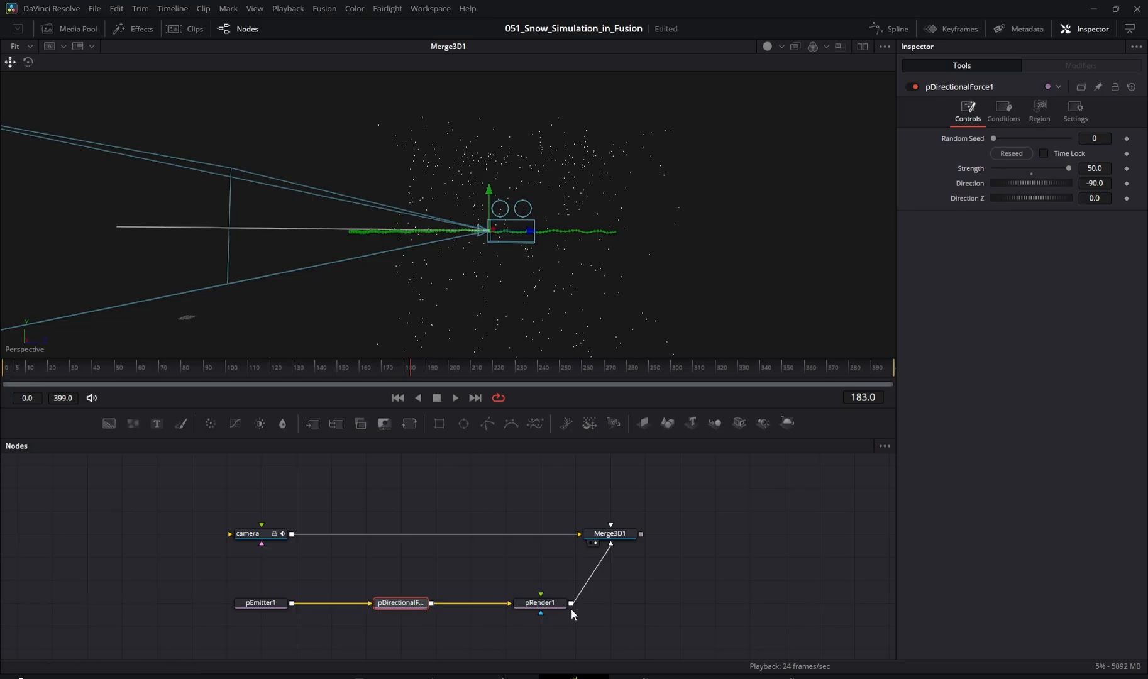
click(262, 605)
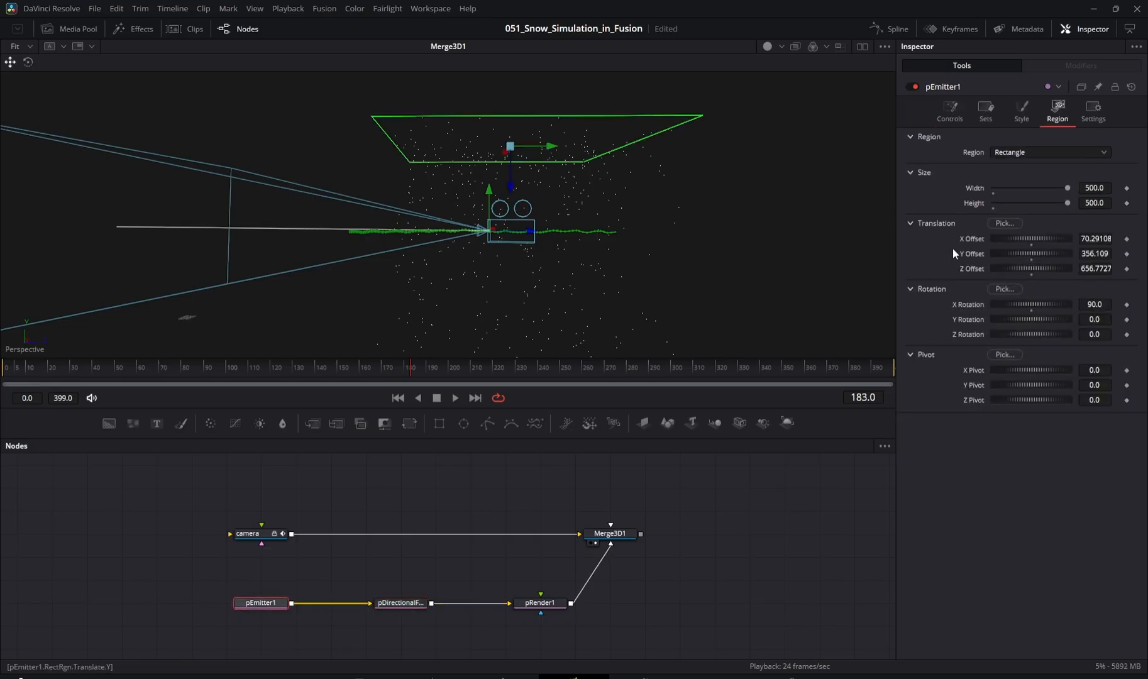
click(949, 111)
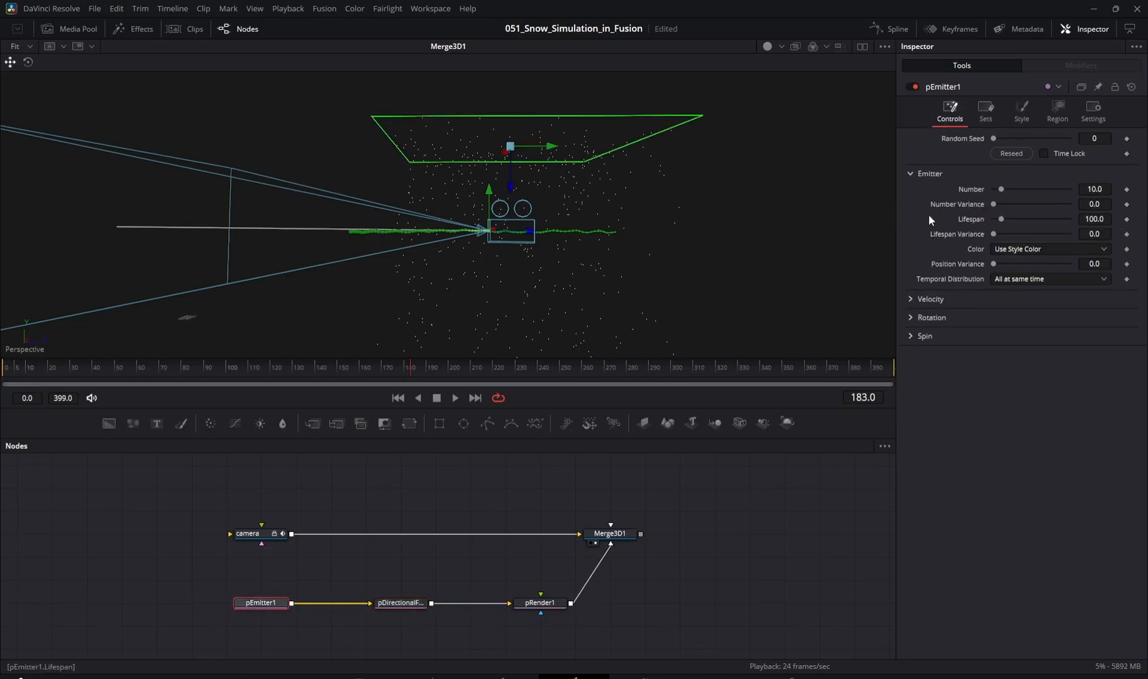
scroll(635, 180, down, 8)
drag(616, 282, 627, 209)
scroll(627, 209, down, 2)
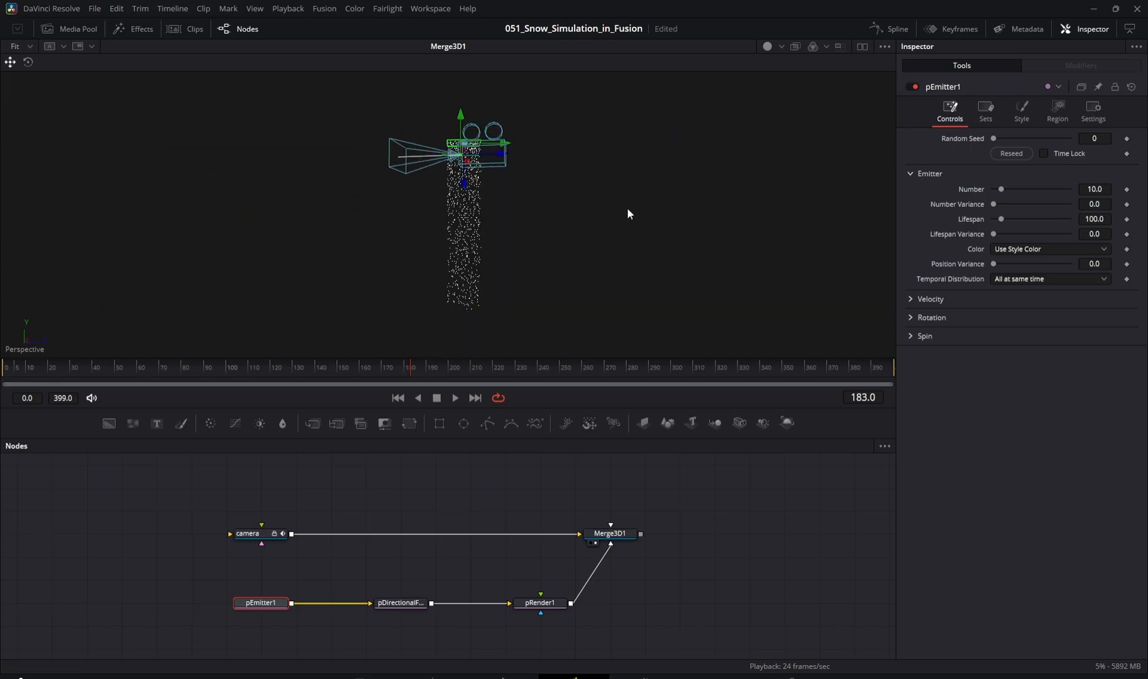
Try particle lifespans of 50 and 25 on pEmitter1
click(1095, 219)
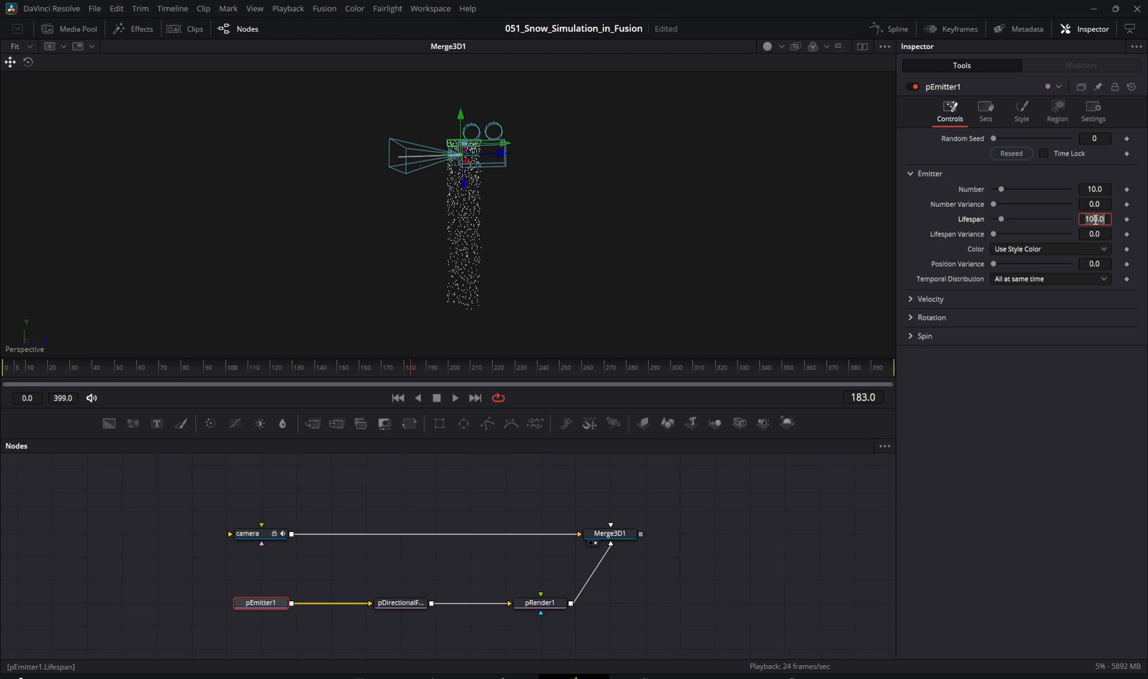
text(50)
key(Tab)
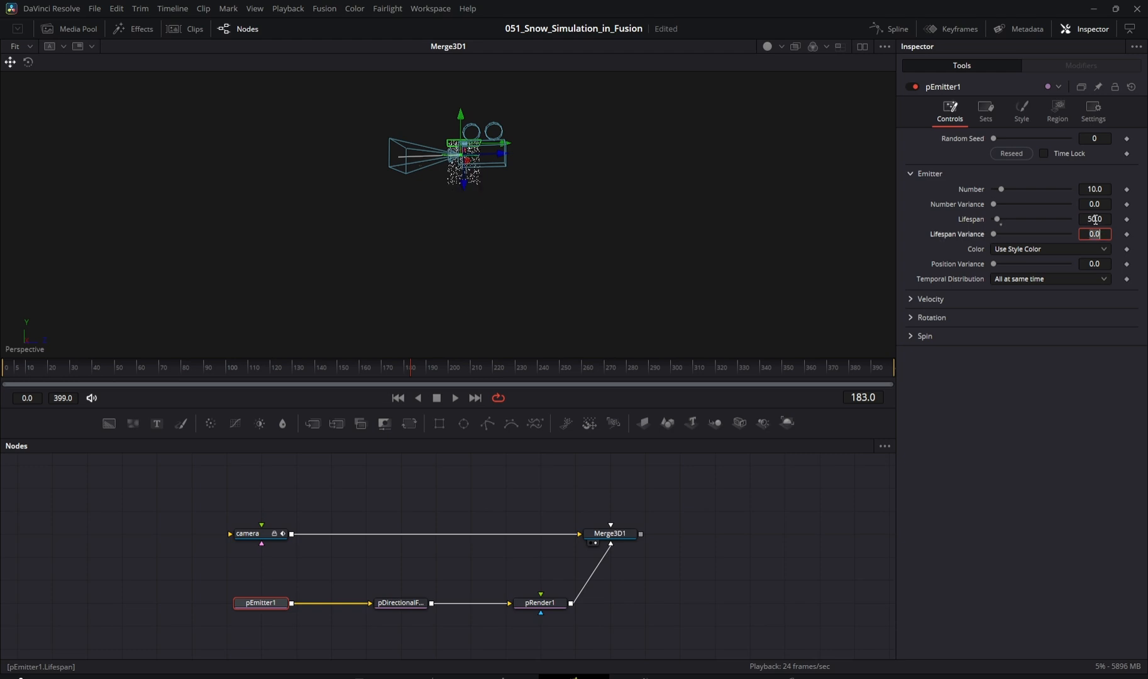
click(1095, 220)
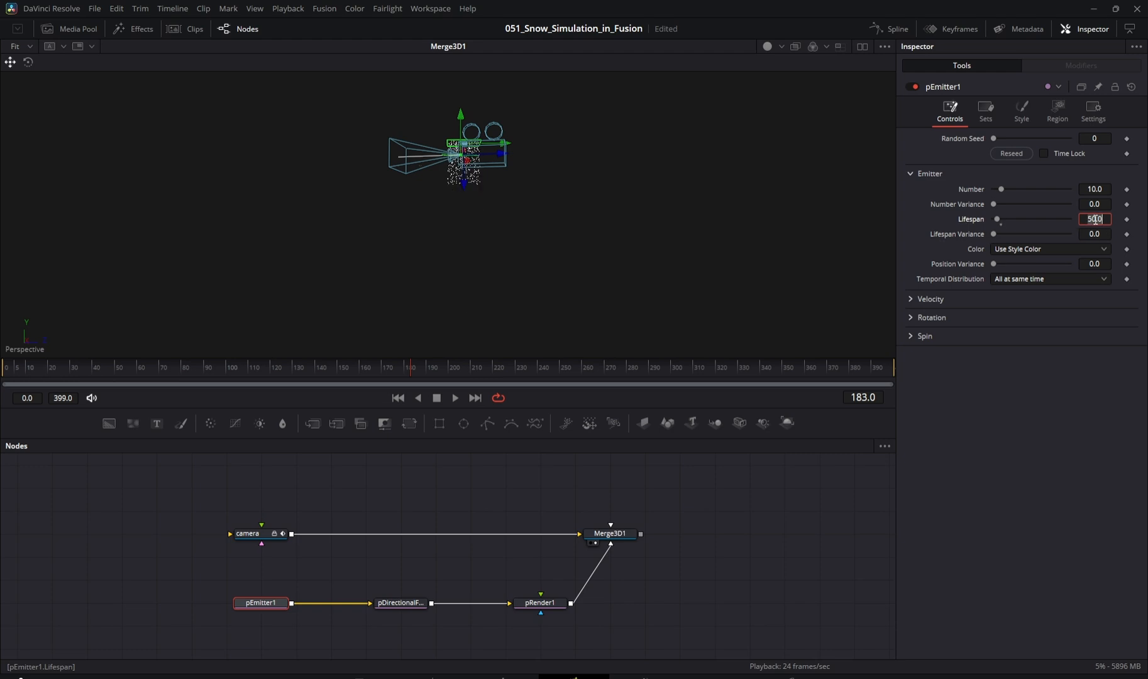
text(25)
key(Tab)
Set pEmitter1's particle lifespan to 30
click(1095, 219)
text(30)
key(Tab)
Shift the emitter region along the camera path to a Z offset of about 525 and play the simulation
scroll(476, 144, up, 3)
scroll(477, 140, up, 3)
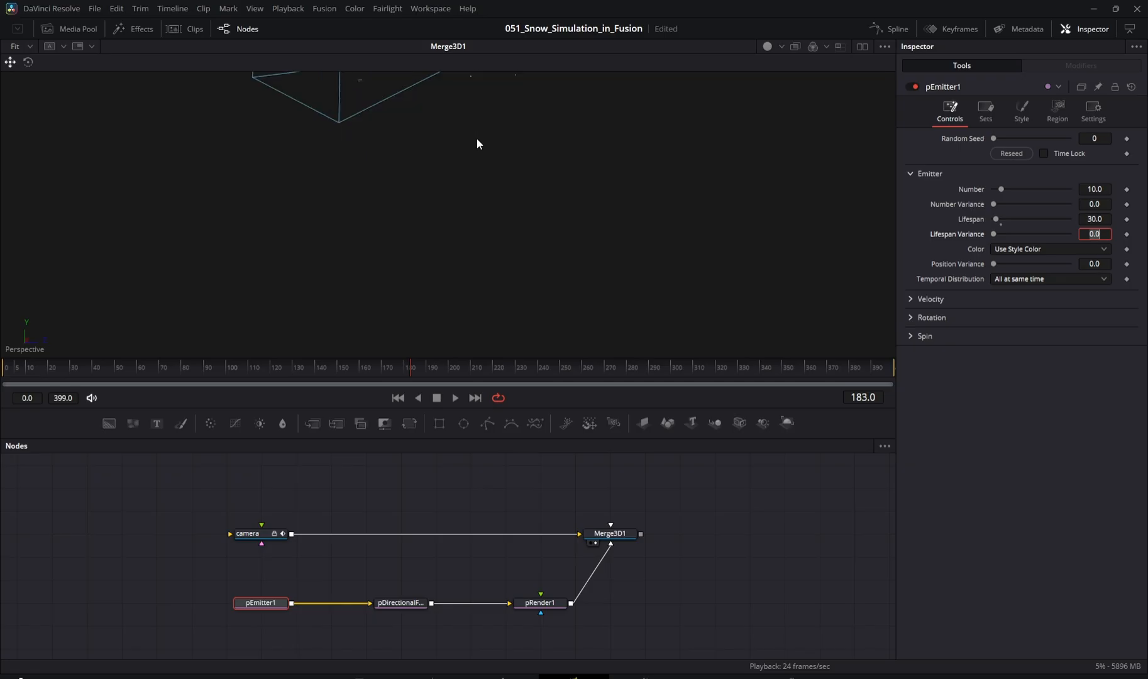
click(477, 139)
key(f)
drag(484, 152, 408, 147)
key(space)
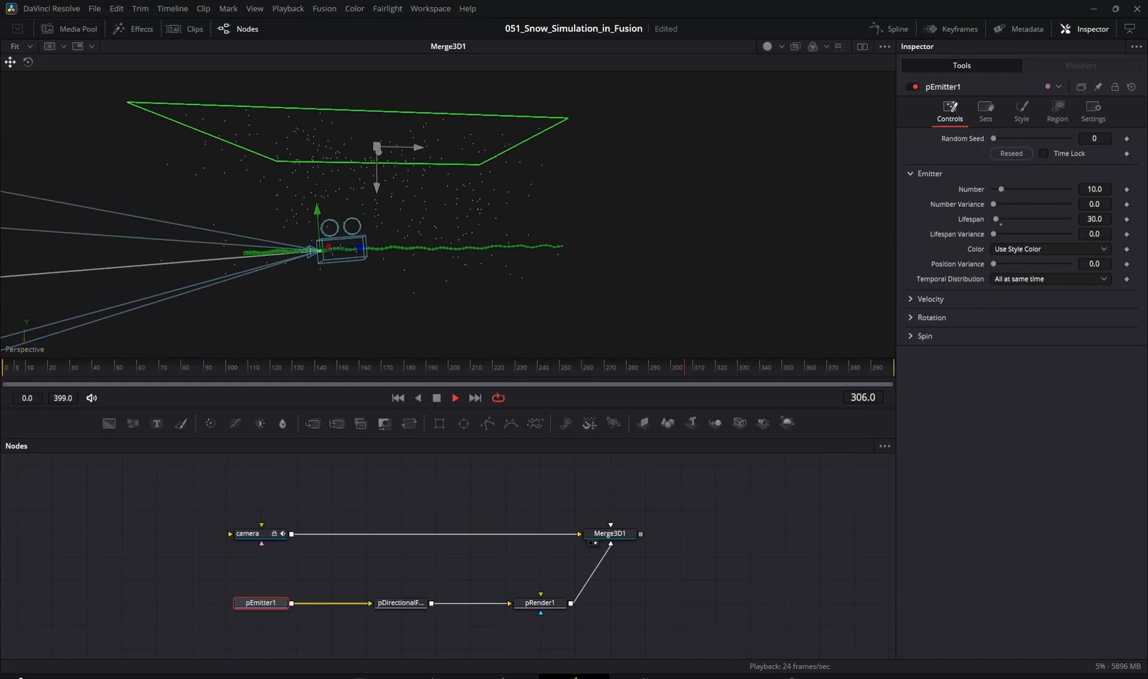
Set the height of pEmitter1's rectangular region to 3000
click(1057, 113)
click(1088, 202)
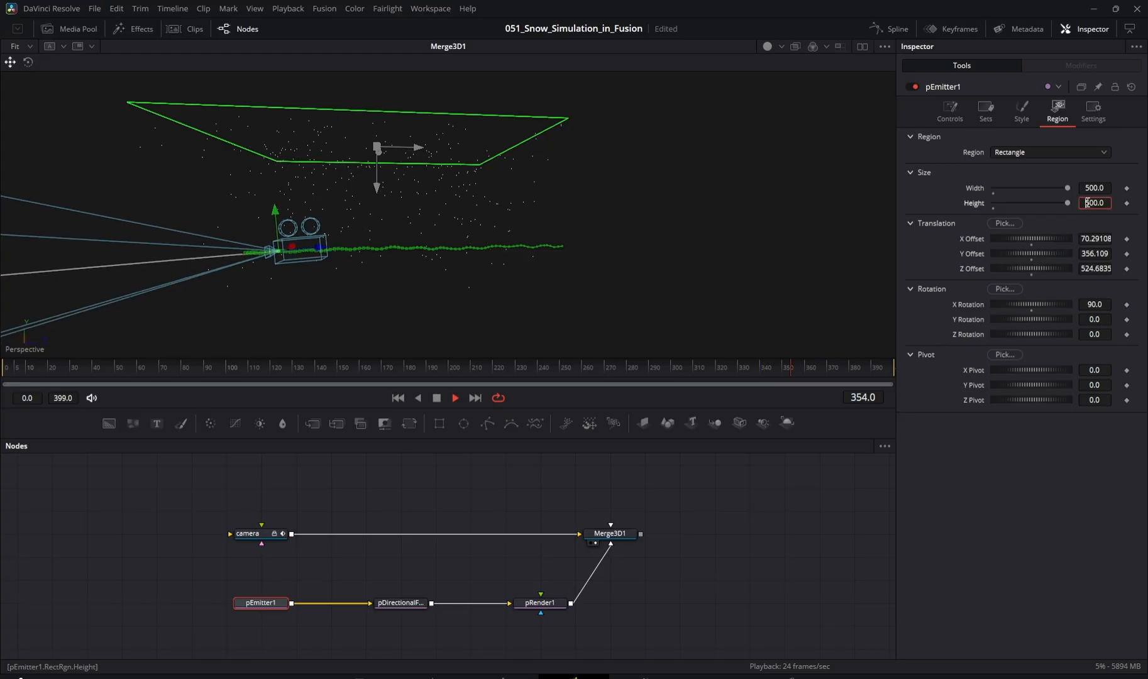
text(3000)
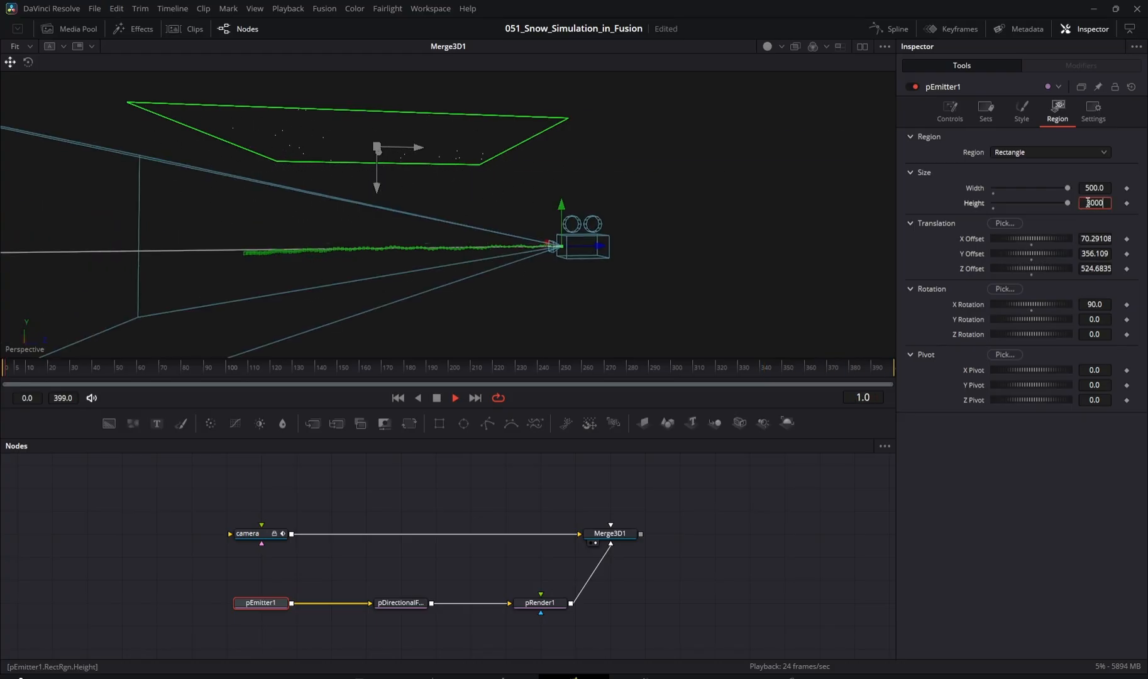
key(Tab)
Move the emitter region forward over the camera's view, to a Z offset of about -592
drag(408, 147, 77, 140)
drag(647, 175, 154, 158)
drag(298, 171, 170, 86)
scroll(459, 214, up, 2)
scroll(458, 213, up, 3)
drag(458, 212, 462, 184)
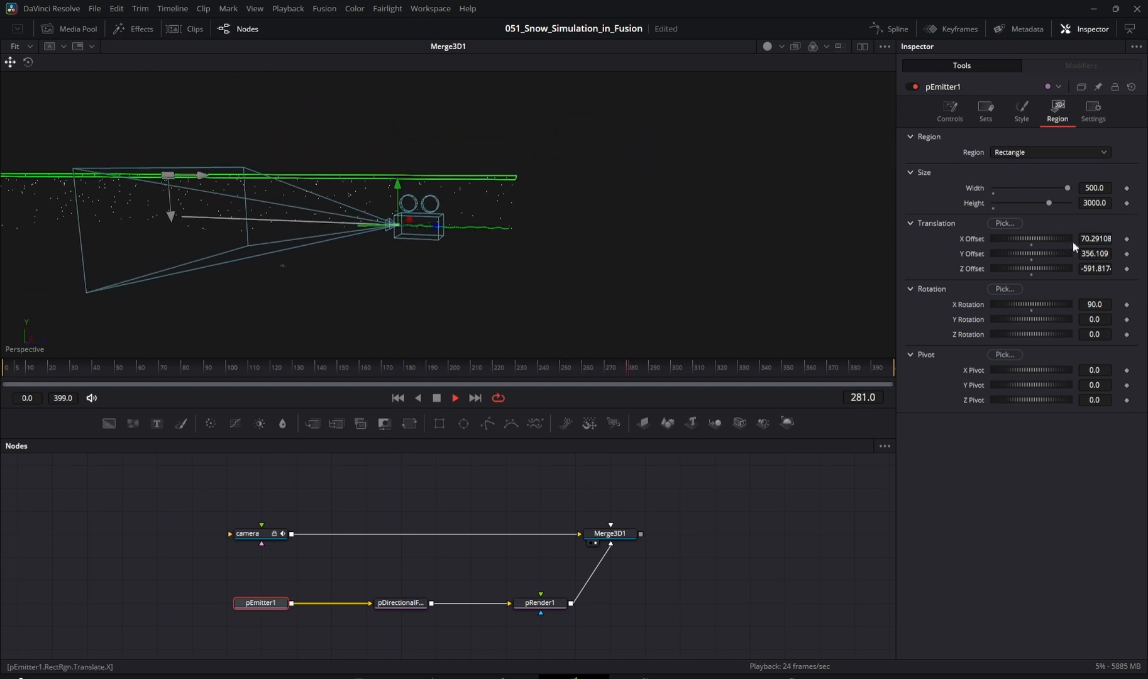
Set the emitter region's width to 1000 and check its coverage around the camera
click(1092, 187)
text(1000)
key(Return)
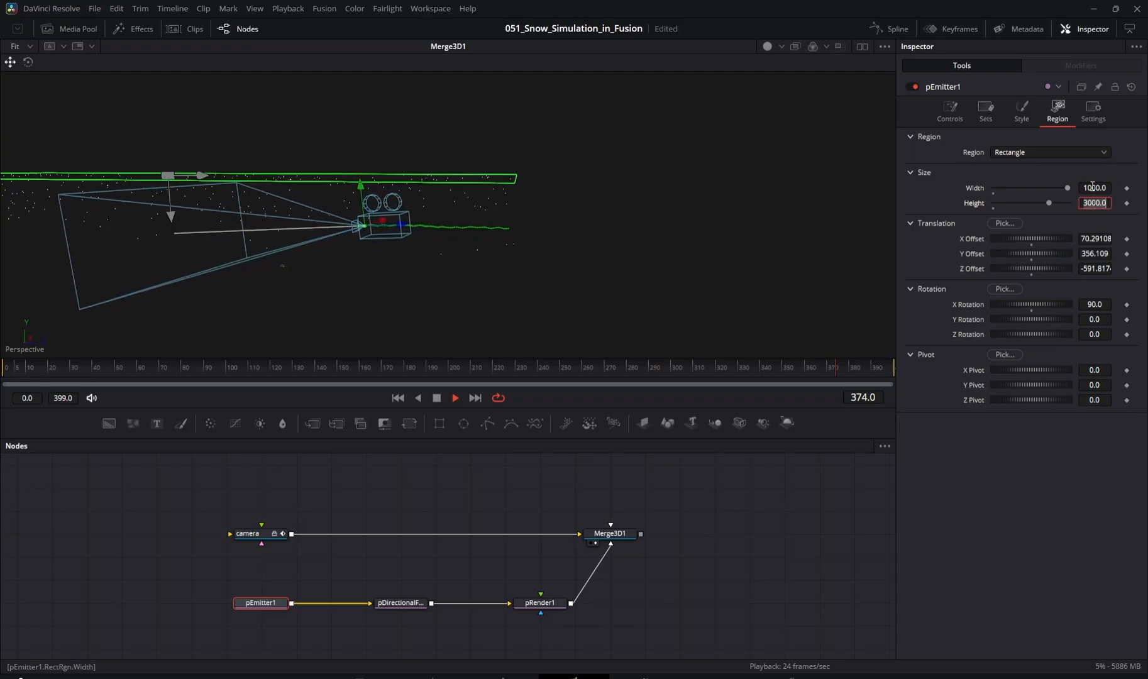
drag(579, 208, 420, 179)
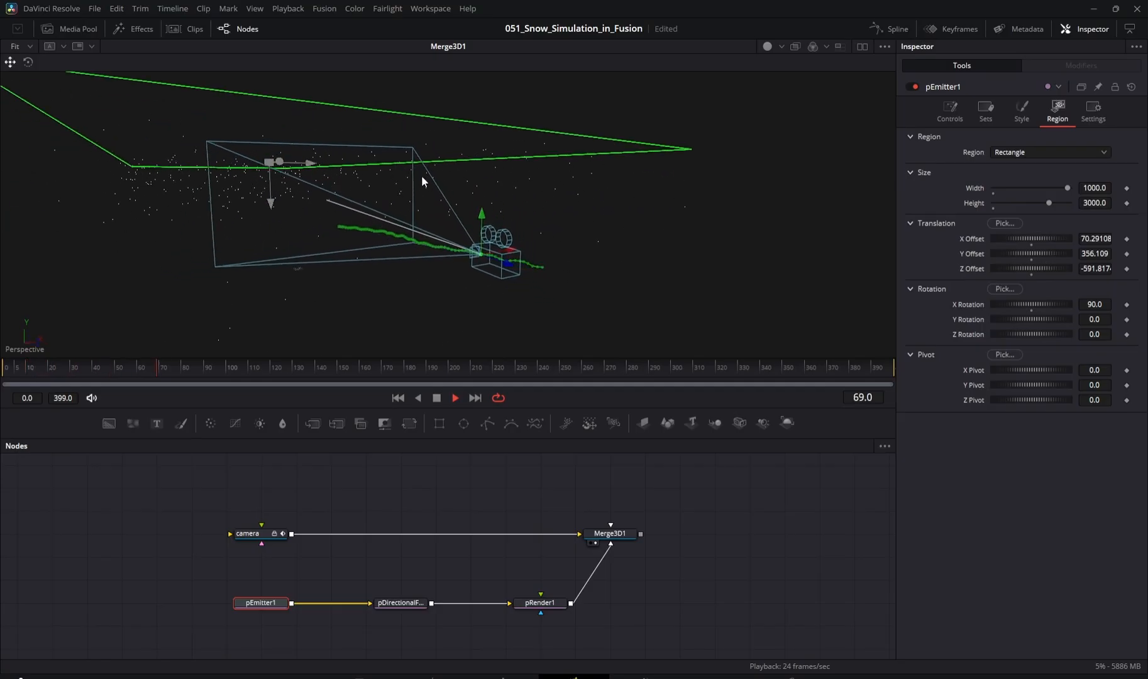
Add a Renderer3D node, feed Merge3D1's output into it and show the renderer in the viewer
click(703, 593)
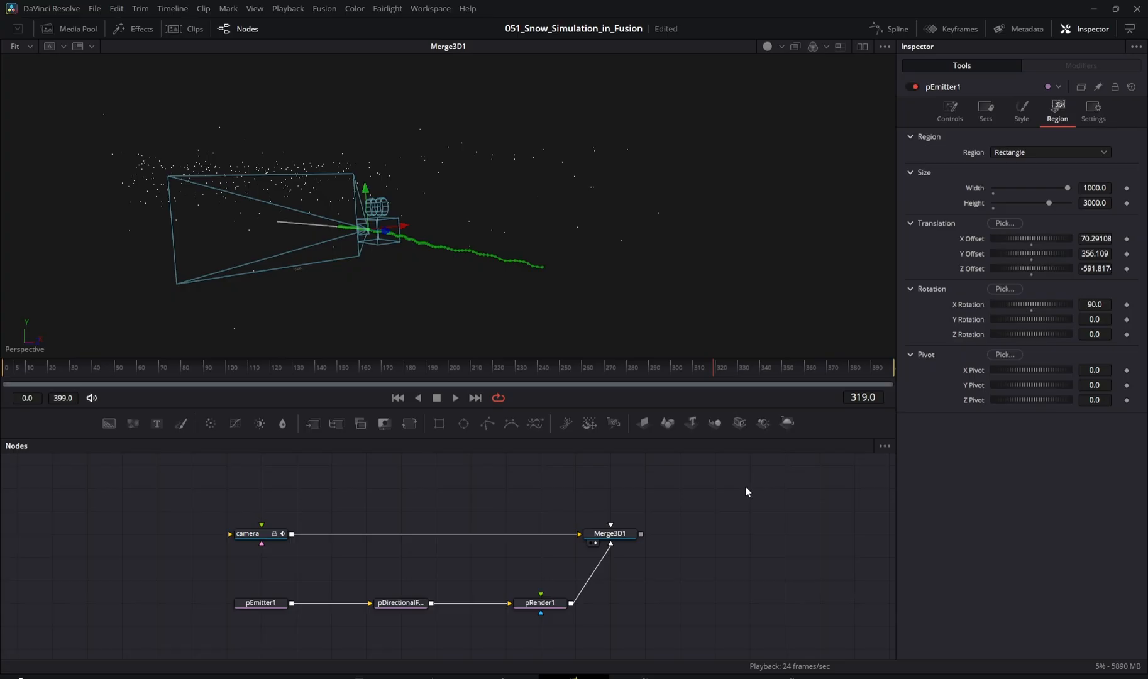
click(787, 421)
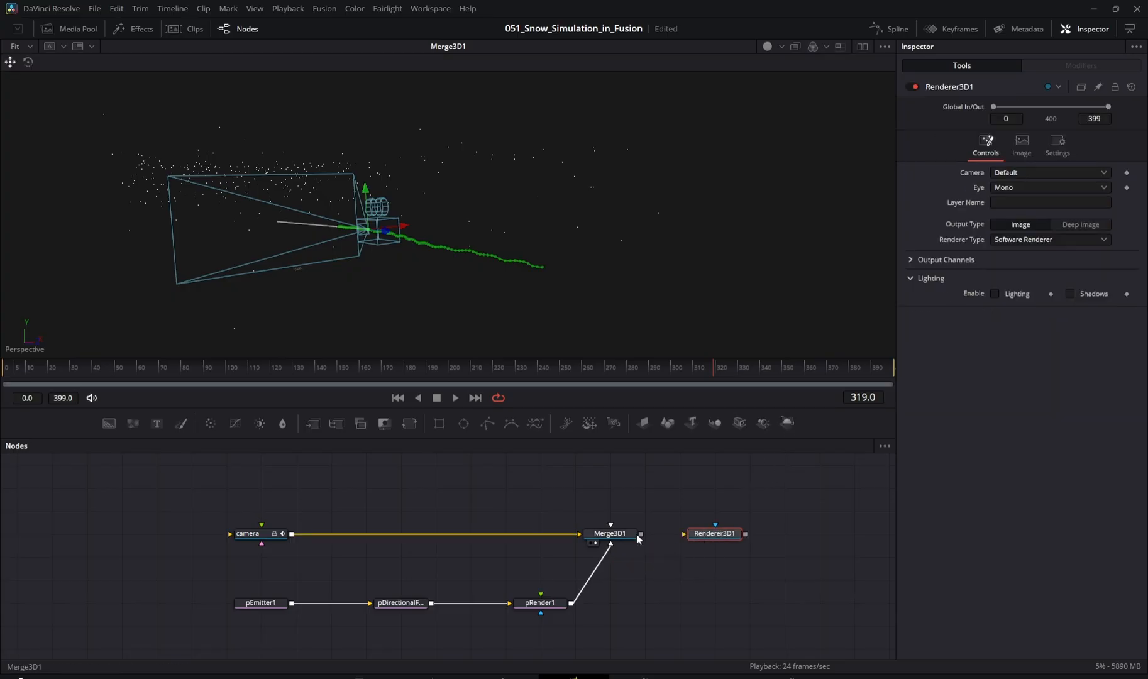
drag(640, 533, 692, 533)
click(695, 542)
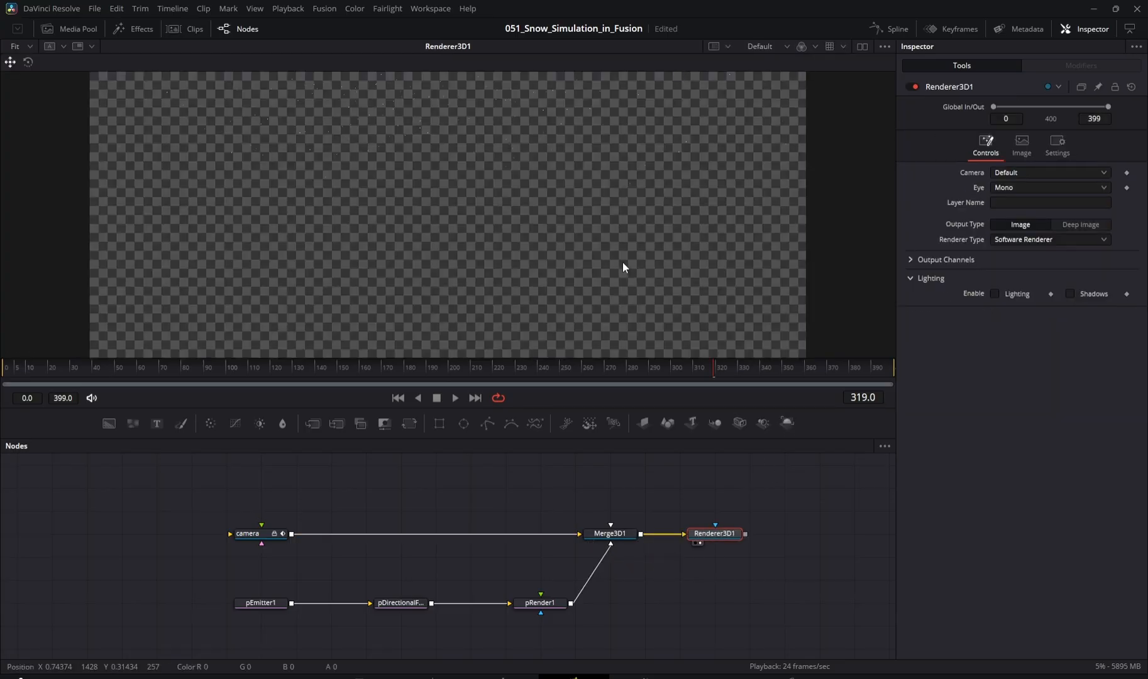
Show the alpha channel of the Renderer3D1 output and play it to examine the rendered particles
key(space)
key(space)
click(815, 46)
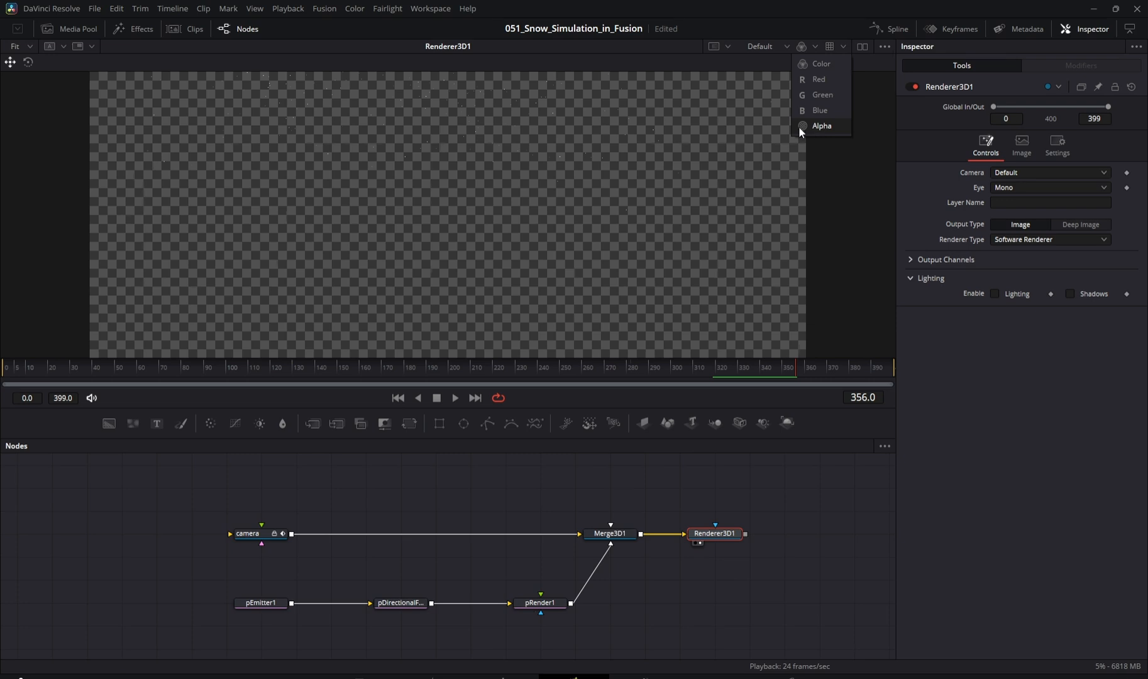
click(821, 126)
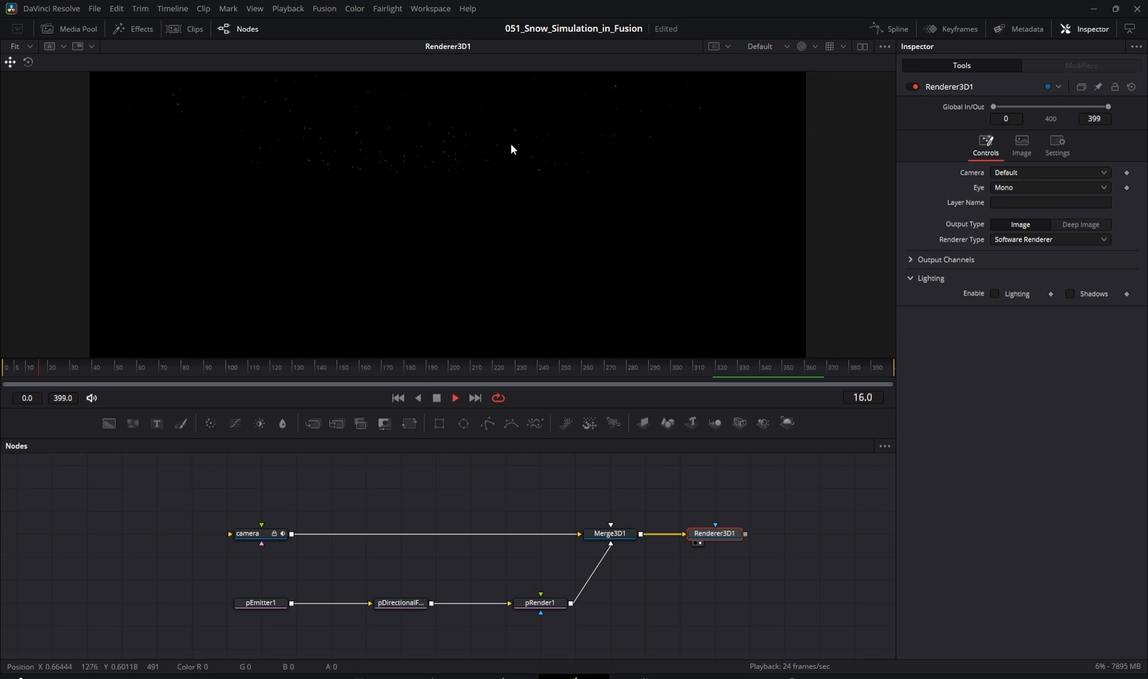
scroll(447, 93, up, 5)
scroll(446, 93, down, 5)
key(space)
scroll(425, 136, up, 3)
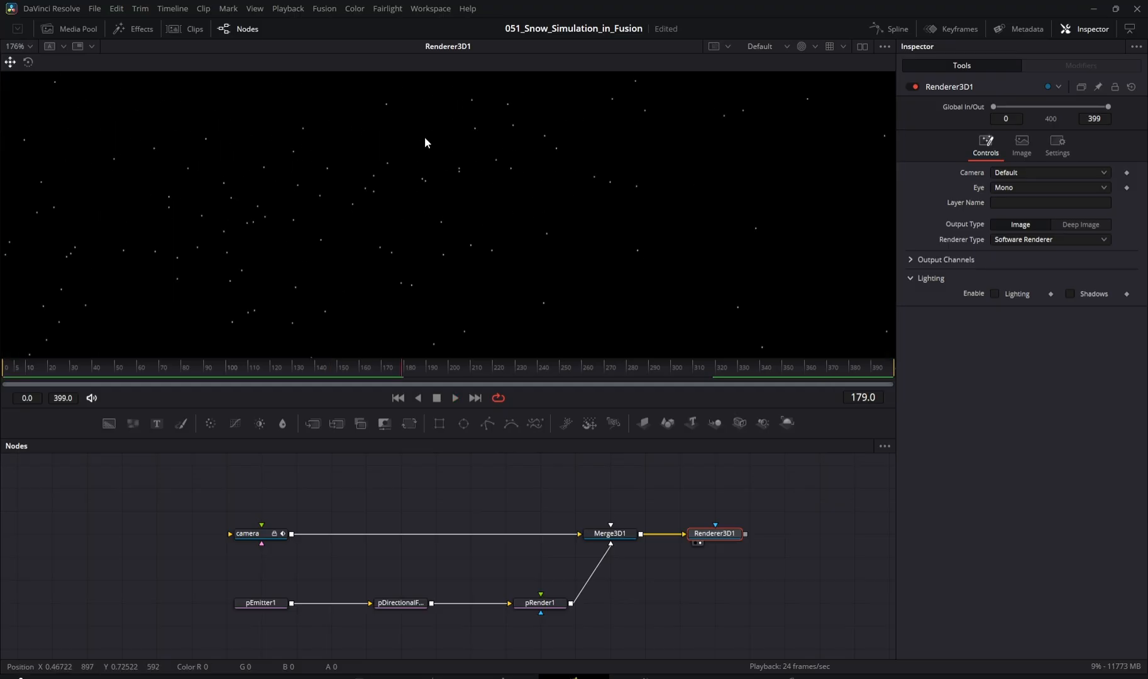
key(space)
key(ctrl+f)
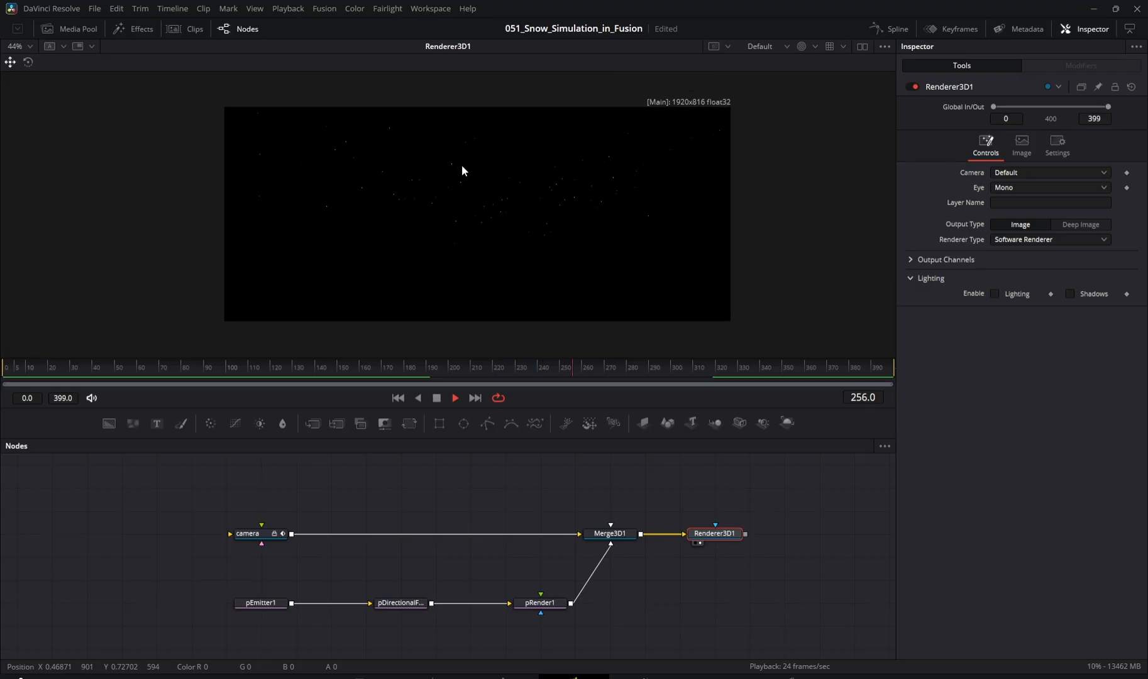
scroll(458, 170, up, 1)
key(space)
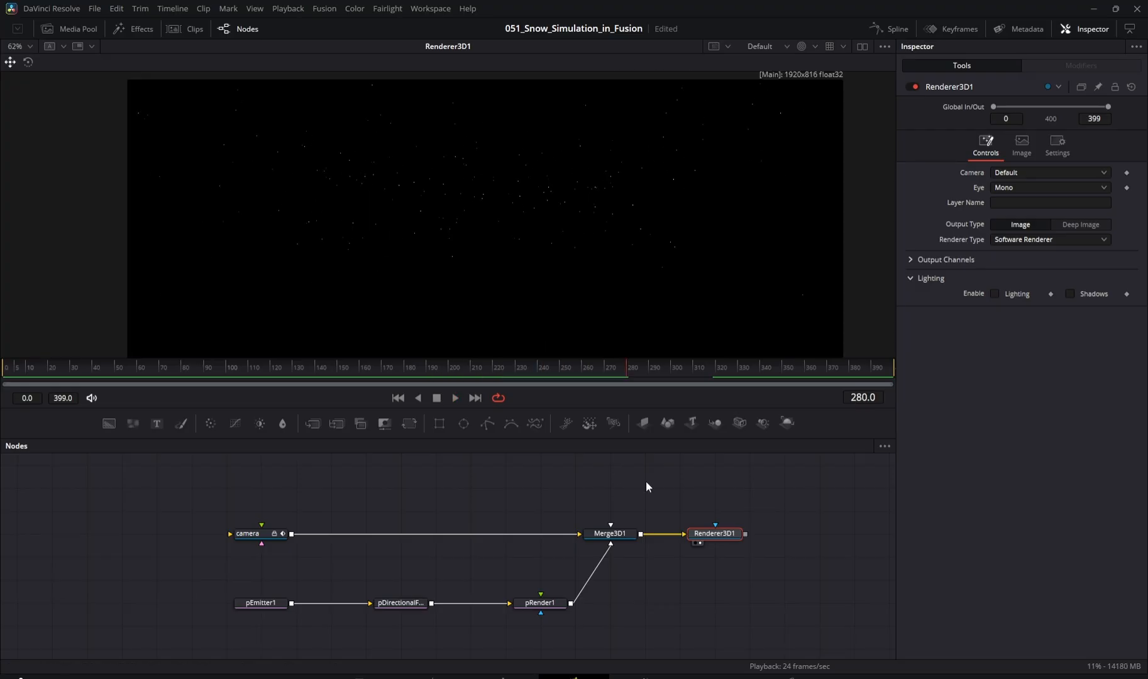
Return the viewer to the Merge3D1 scene and view the particles and camera from above
drag(622, 533, 591, 274)
click(826, 47)
click(831, 67)
drag(477, 234, 407, 314)
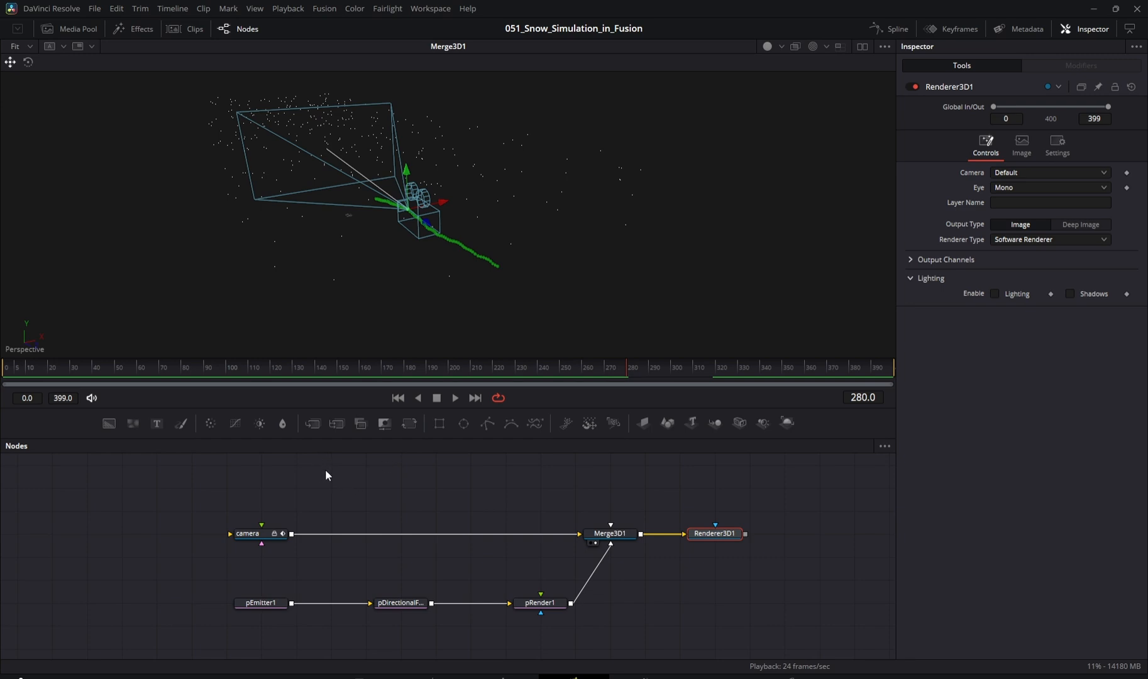
Change pEmitter1's particle style to NGon with the solid circle type and reveal its size controls
click(272, 606)
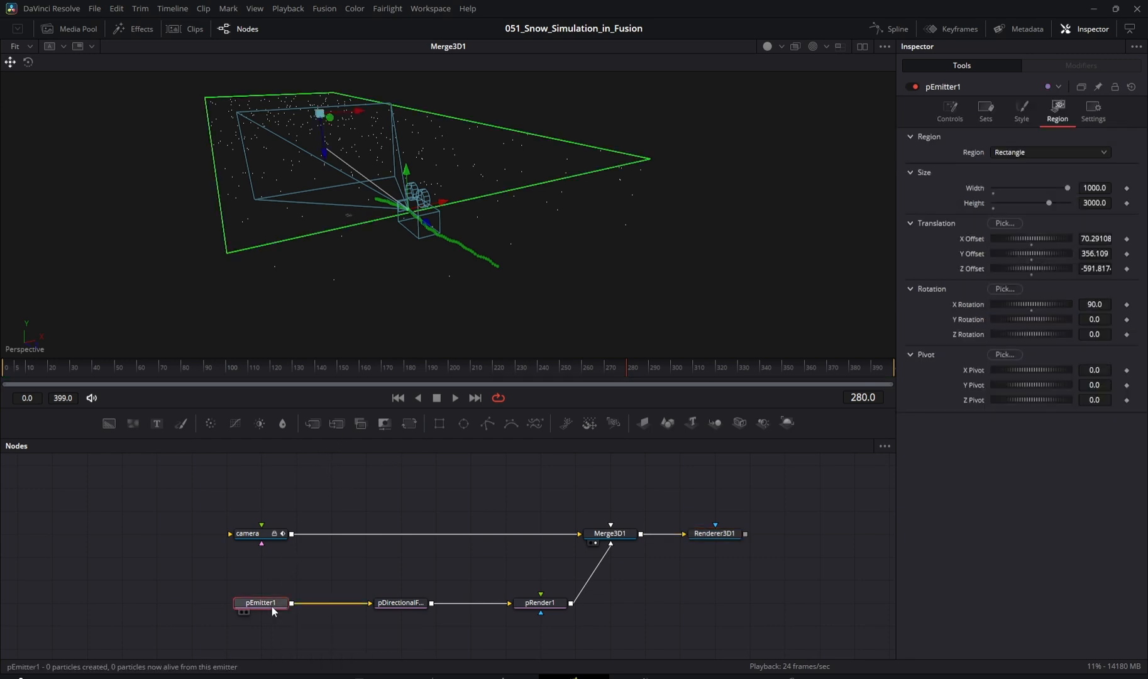
click(1009, 112)
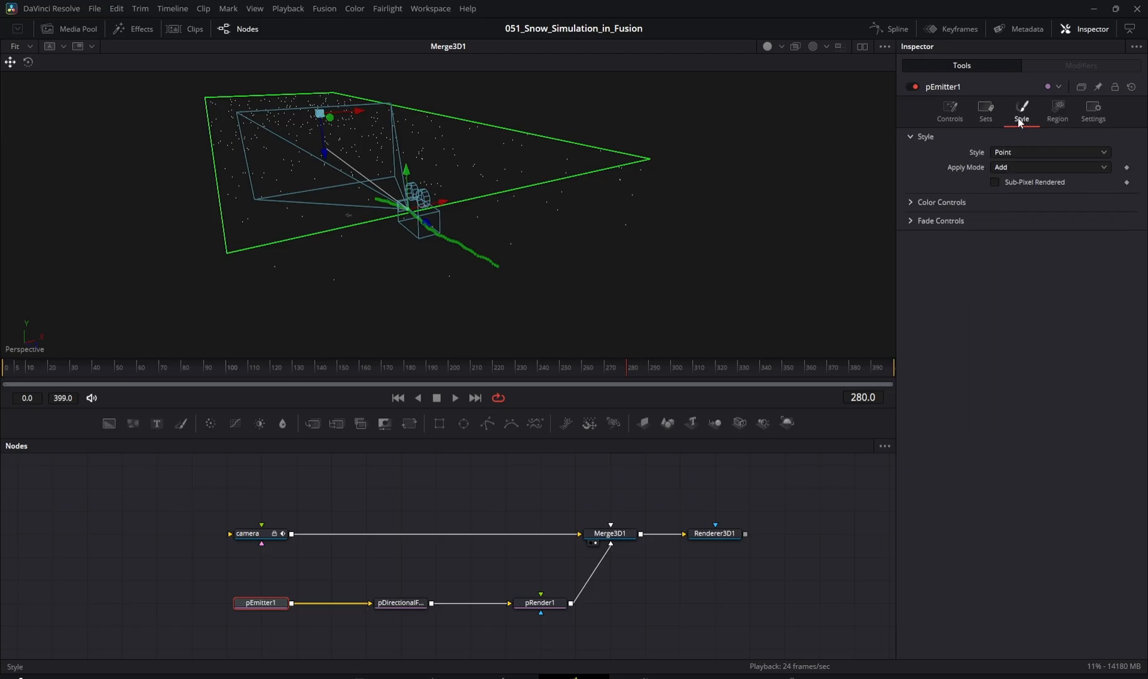
click(1009, 155)
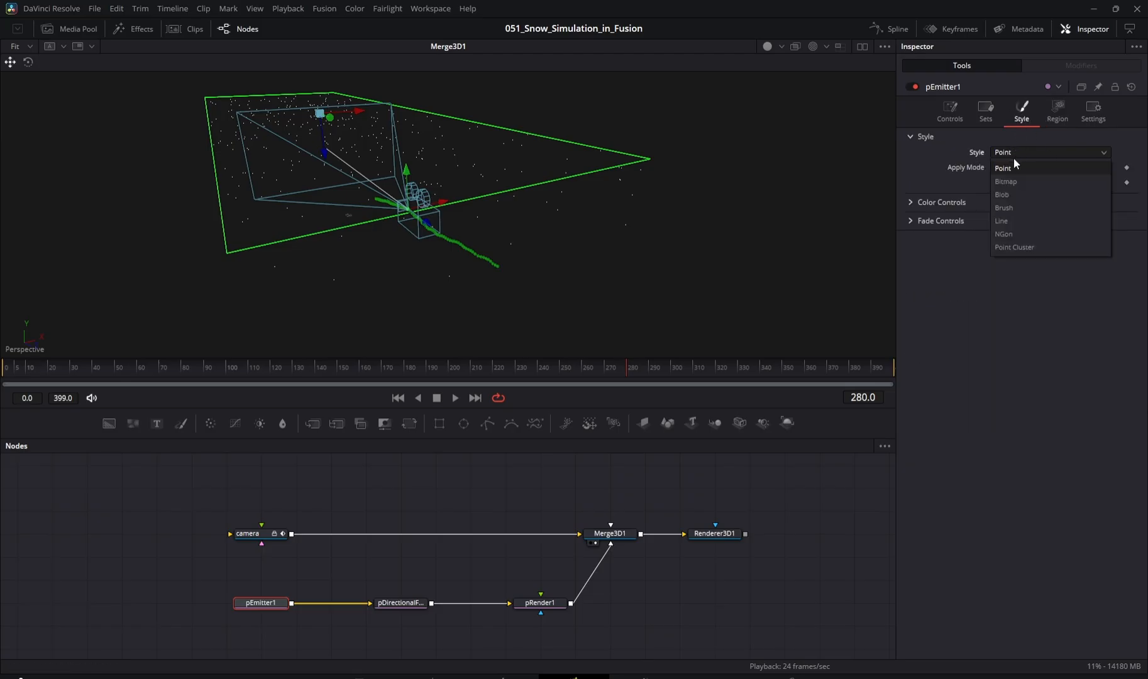
click(1006, 234)
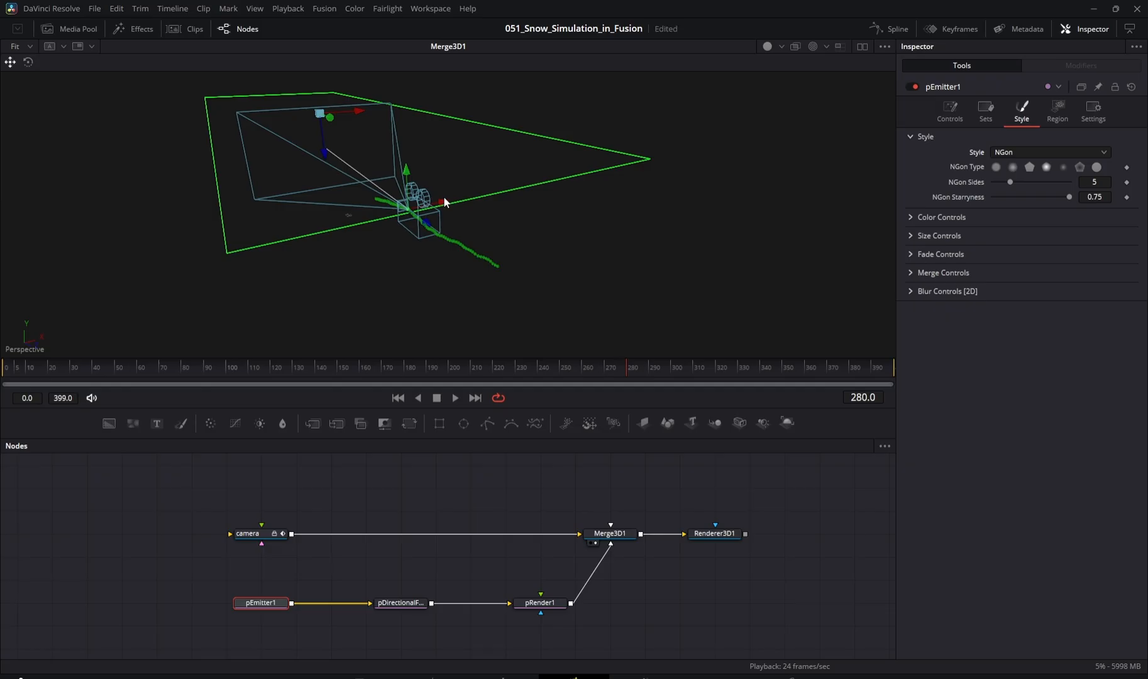
click(996, 168)
scroll(392, 176, up, 3)
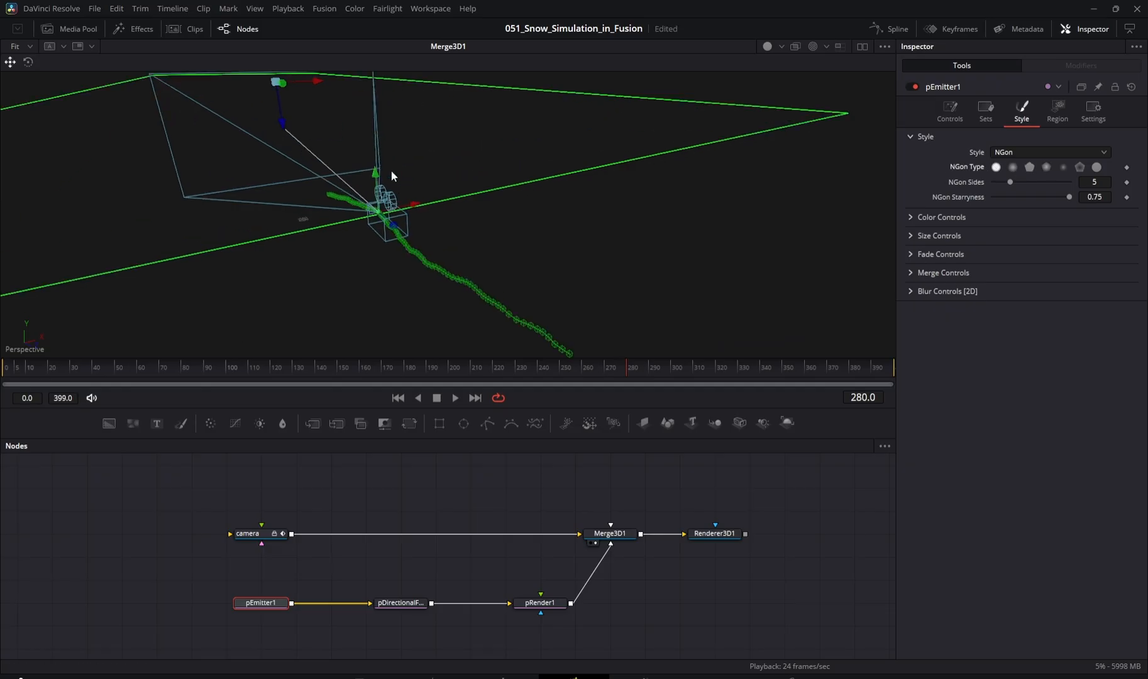
click(910, 237)
Try larger particle sizes, including 3 and 2, for the NGon particles
drag(1031, 251, 1058, 250)
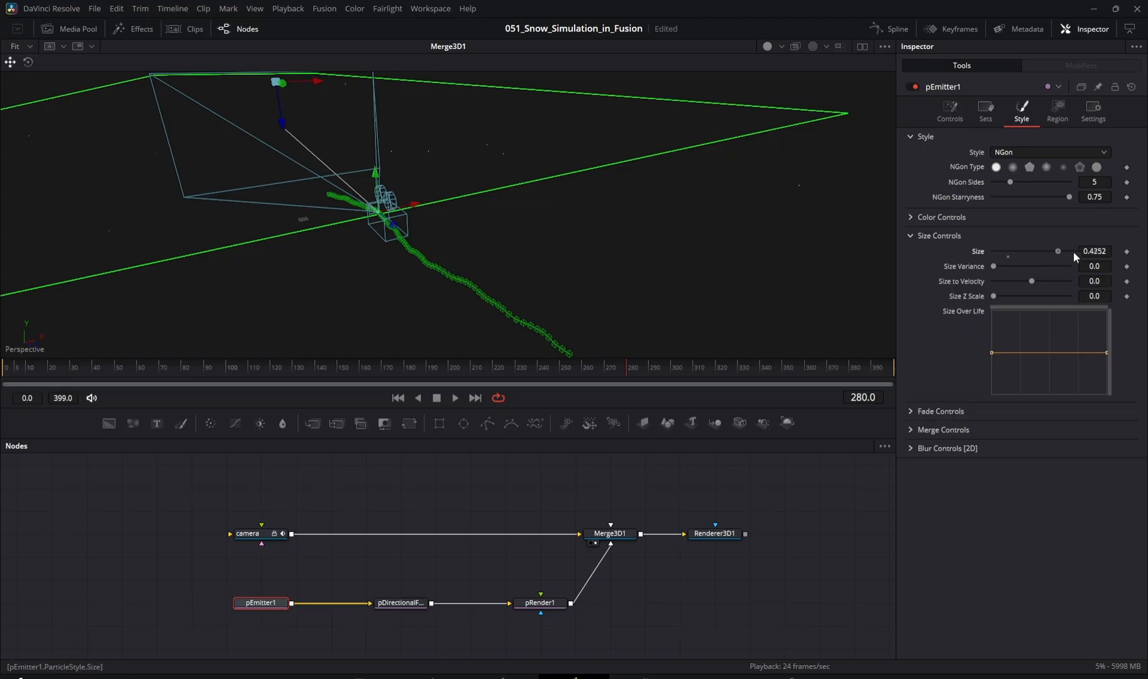
click(1101, 251)
text(3)
key(Tab)
click(1094, 252)
text(2)
key(Tab)
Set the particle size variance to about 0.35 and the particle size to 5
drag(993, 264, 1047, 266)
click(1086, 251)
text(5)
key(Tab)
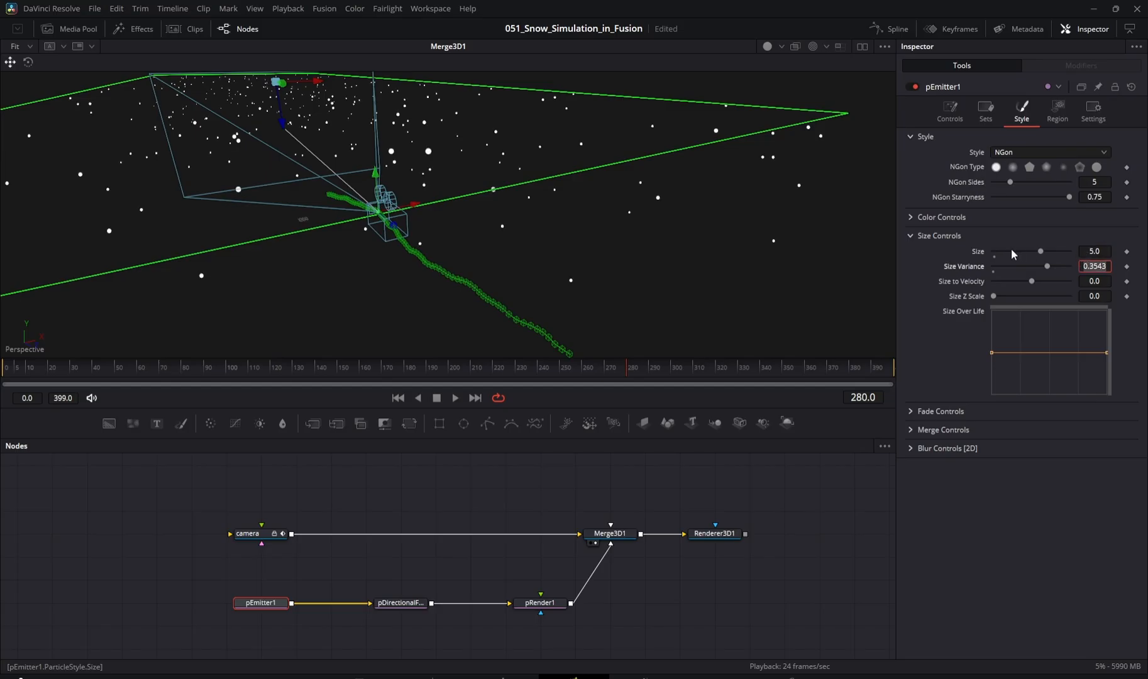
Try a size variance of 0.5, and bring it back to 0
text(0.5)
key(Return)
drag(1082, 269, 1006, 269)
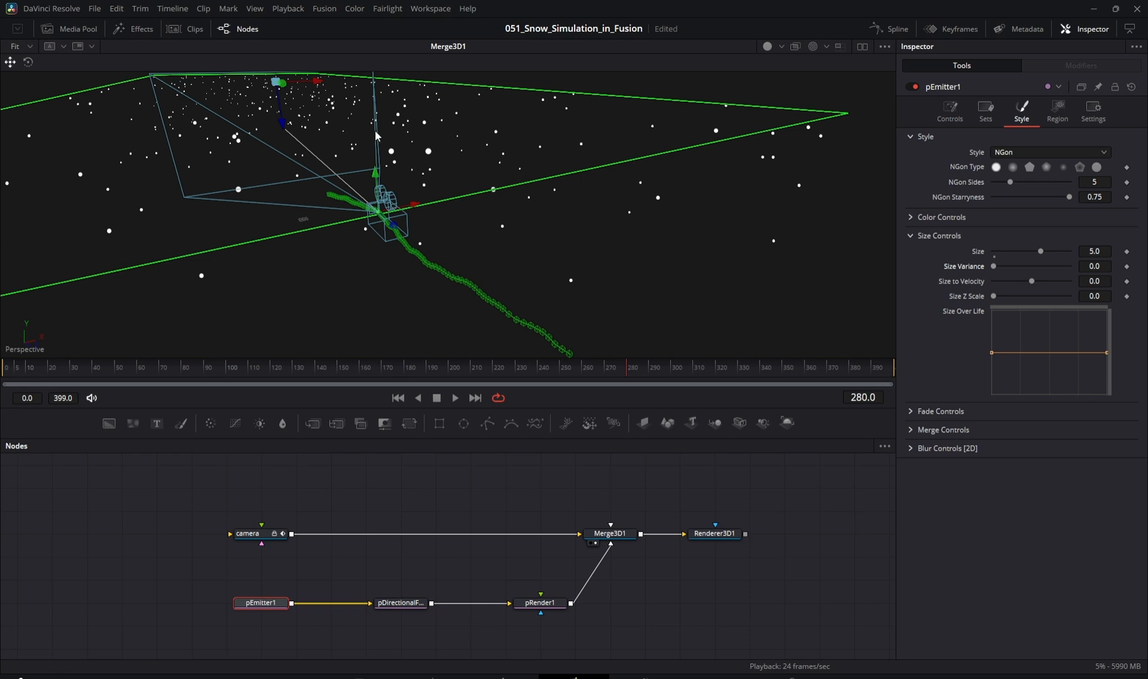
Set the particle size variance to 0.8
scroll(375, 132, up, 3)
drag(452, 151, 542, 178)
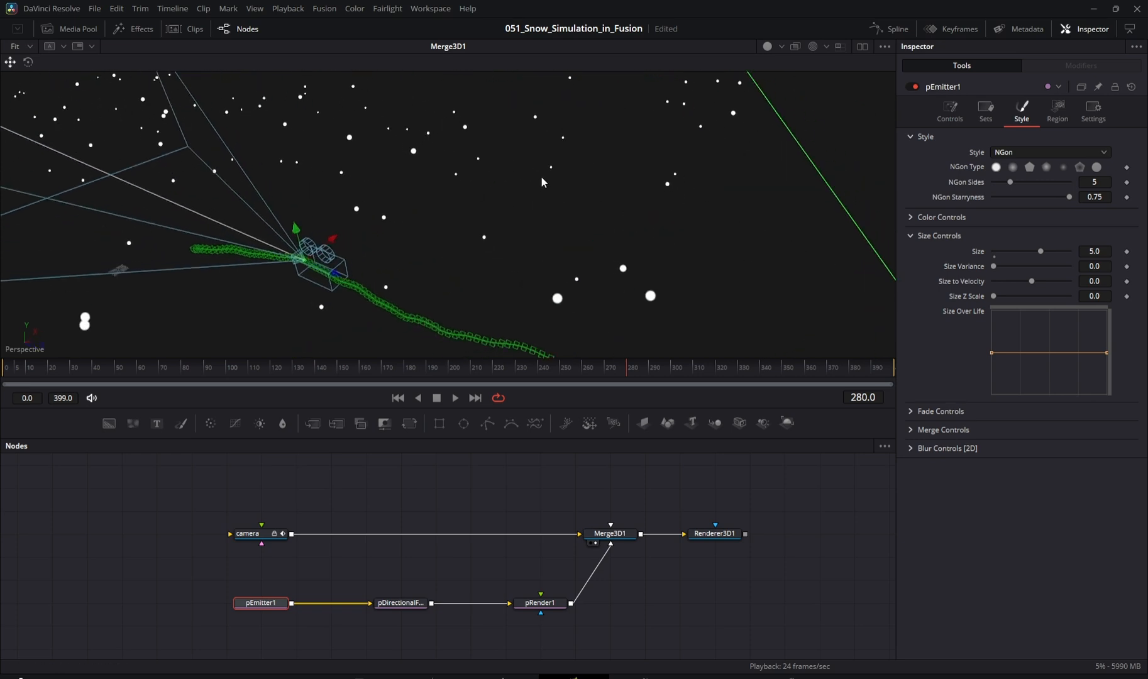
drag(994, 266, 1069, 267)
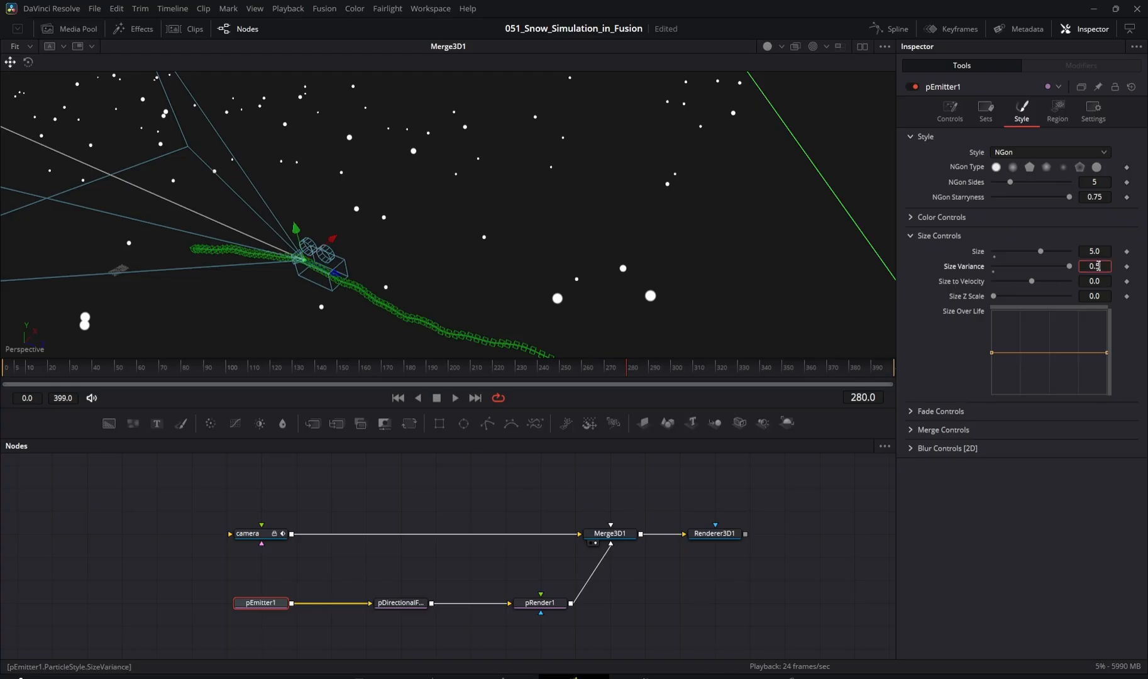
text(0.8)
key(Tab)
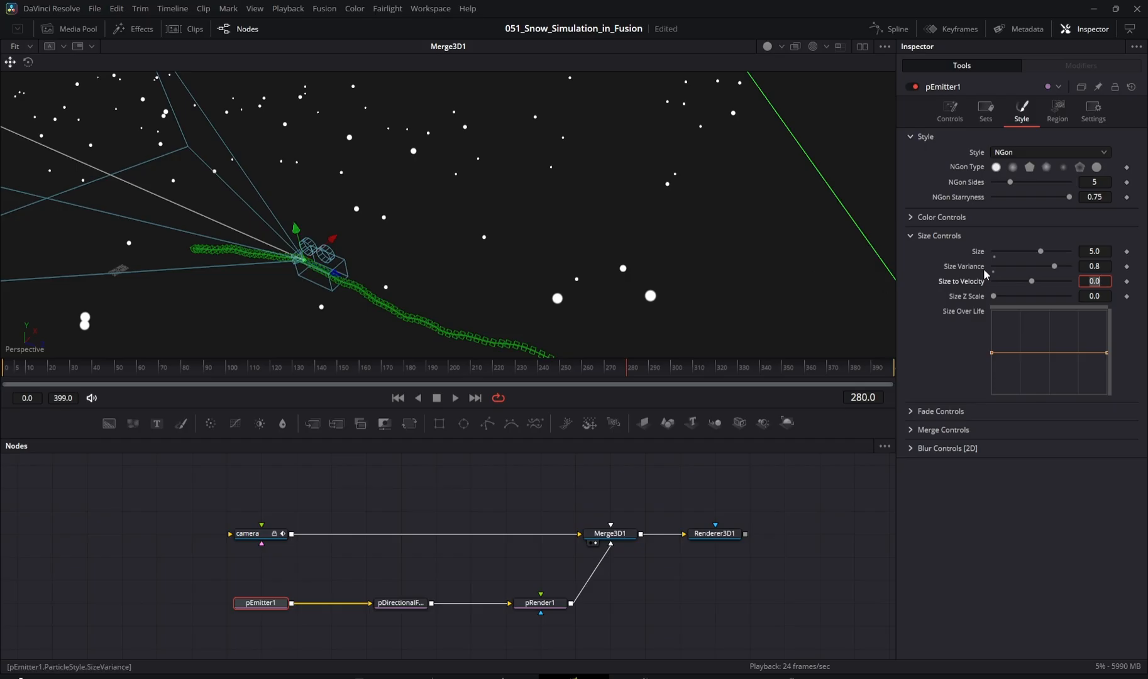
Set the size of pEmitter1's NGon particles to 3
click(1041, 249)
drag(836, 238, 643, 129)
click(1106, 251)
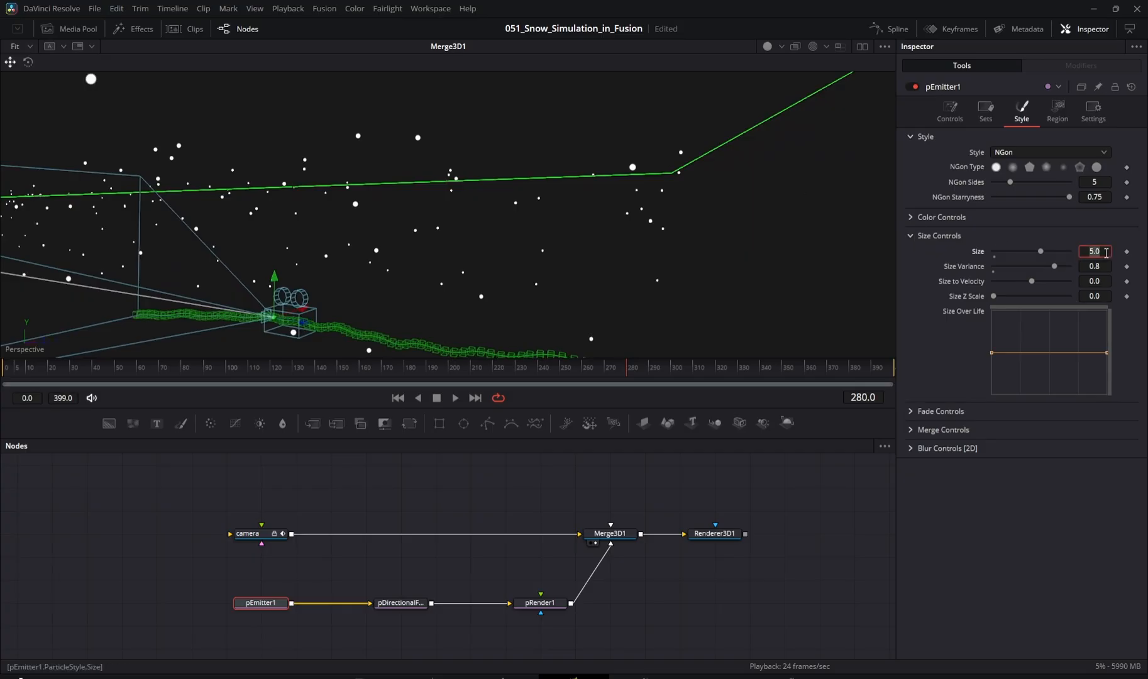
key(Tab)
View Renderer3D1's alpha channel and play back the rendered particles
key(space)
drag(711, 533, 678, 269)
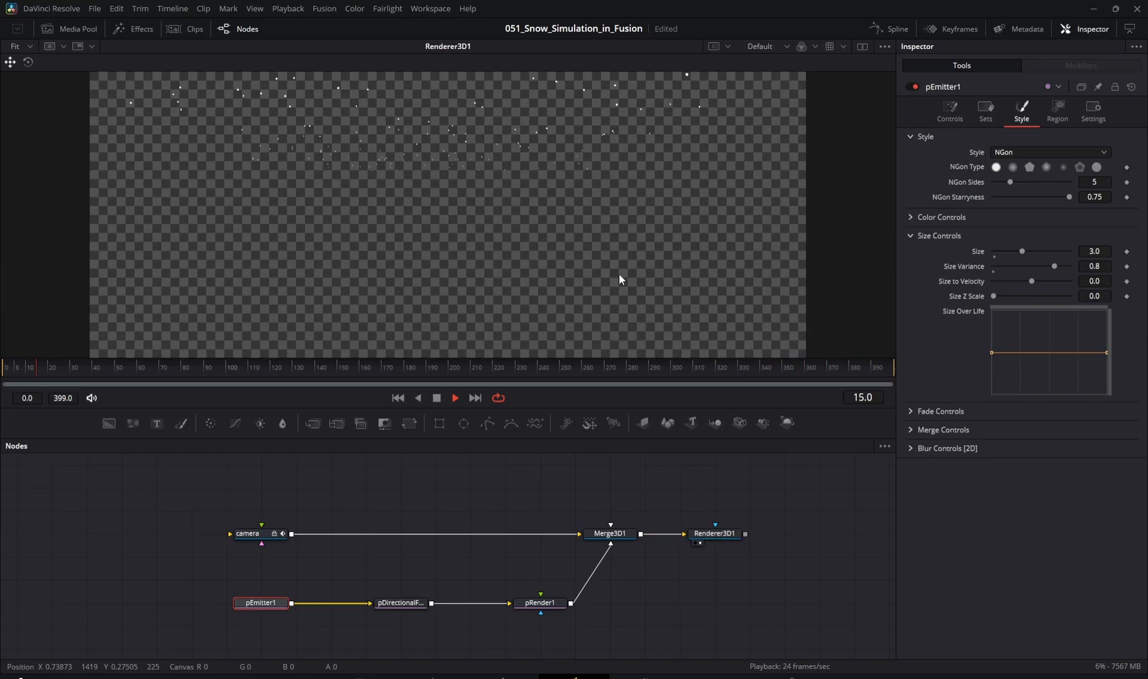
key(space)
key(a)
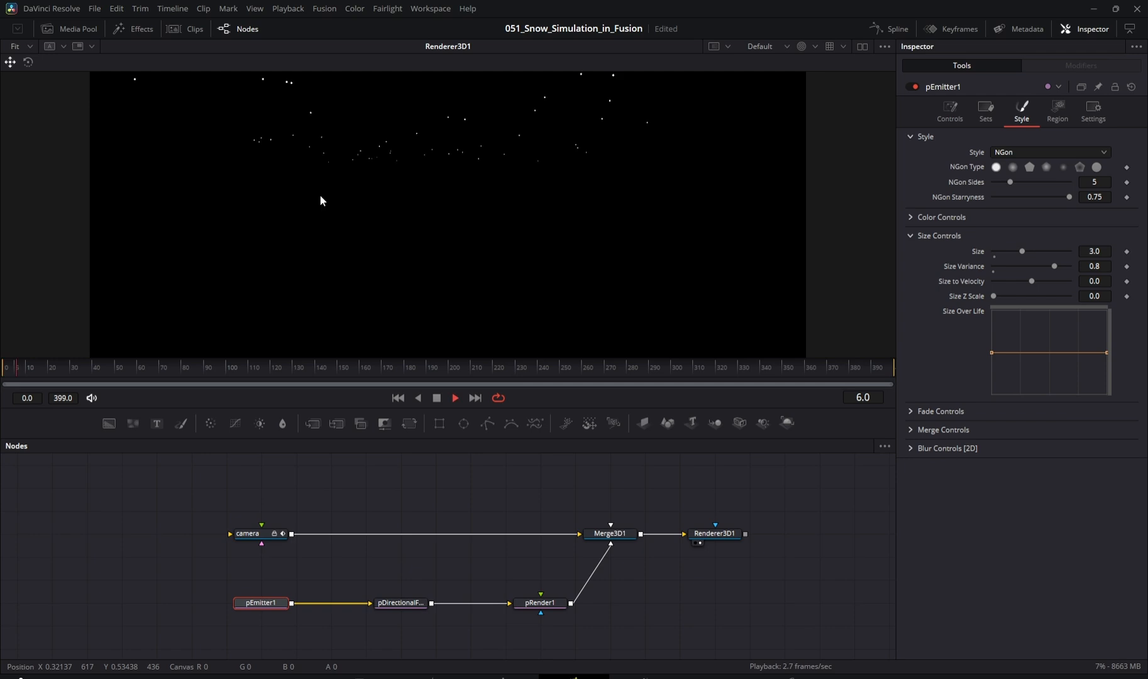
key(space)
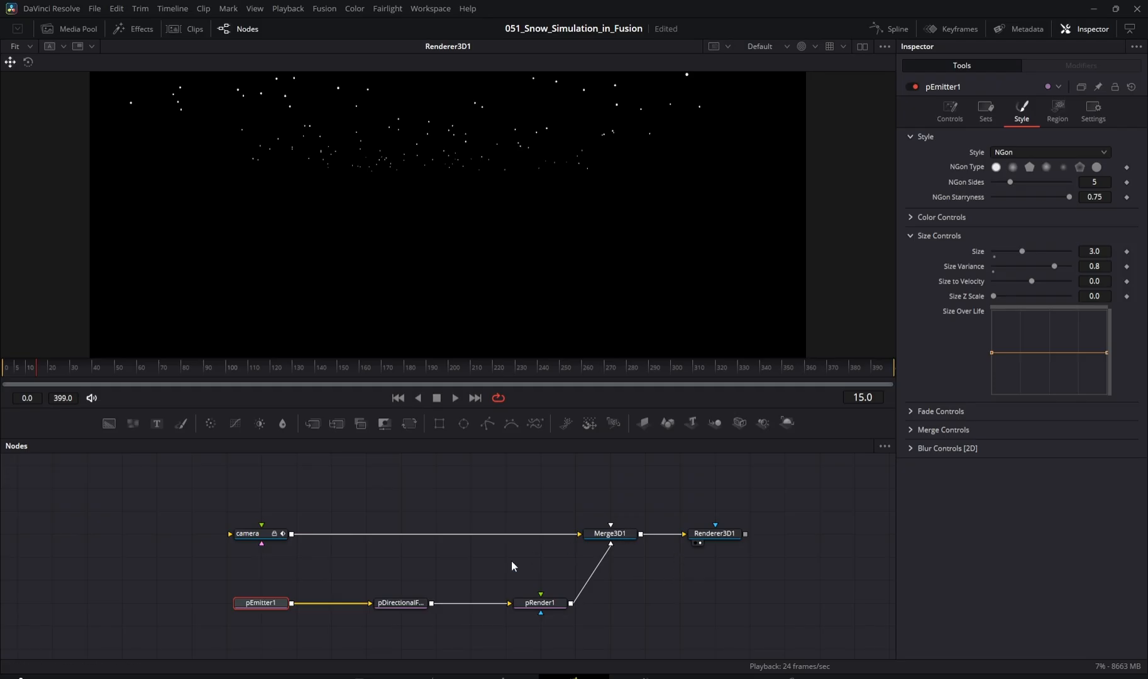
Set pRender1's global in frame to -200 and play back the simulation from frame 0
click(549, 605)
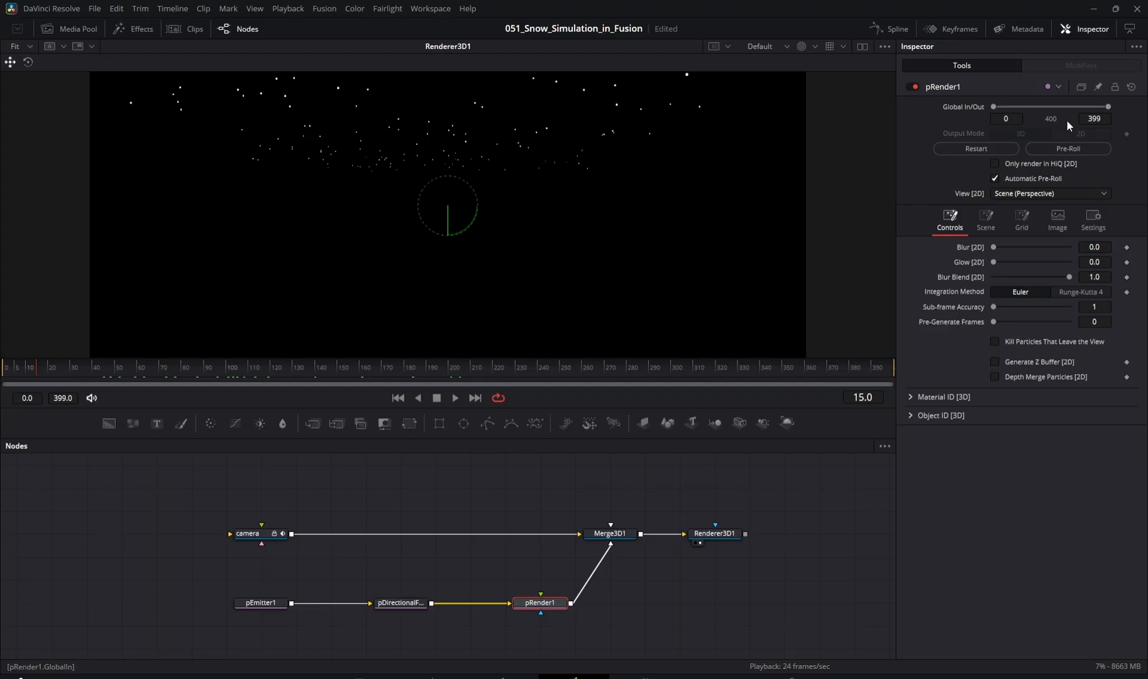
click(1005, 119)
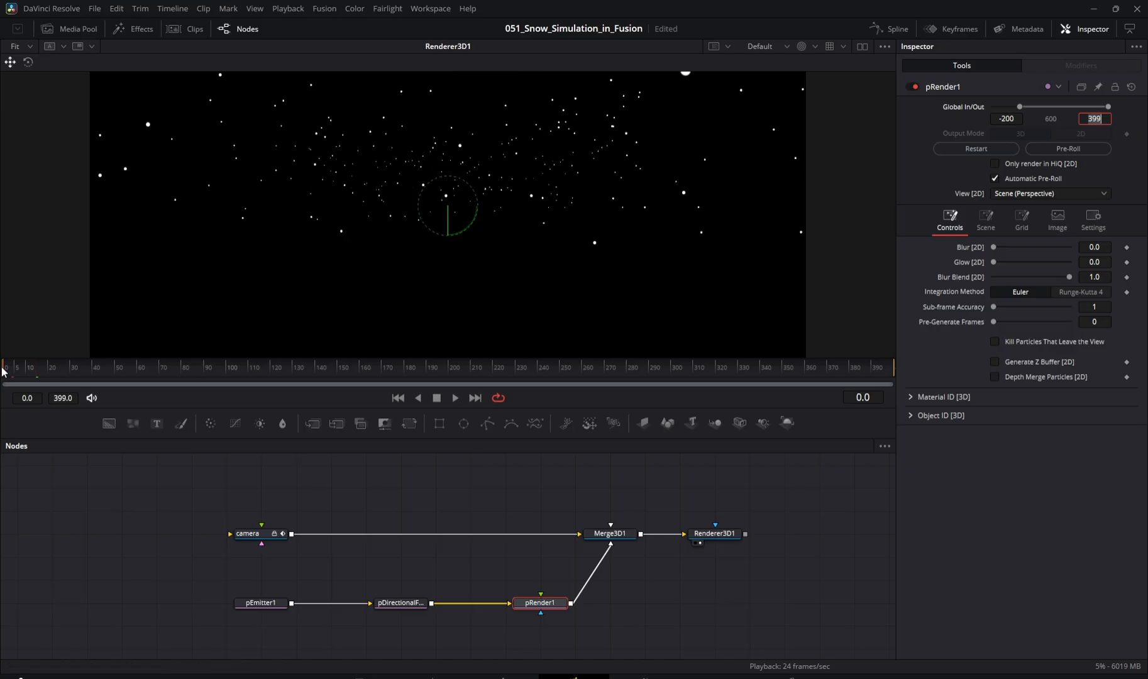
key(Return)
key(space)
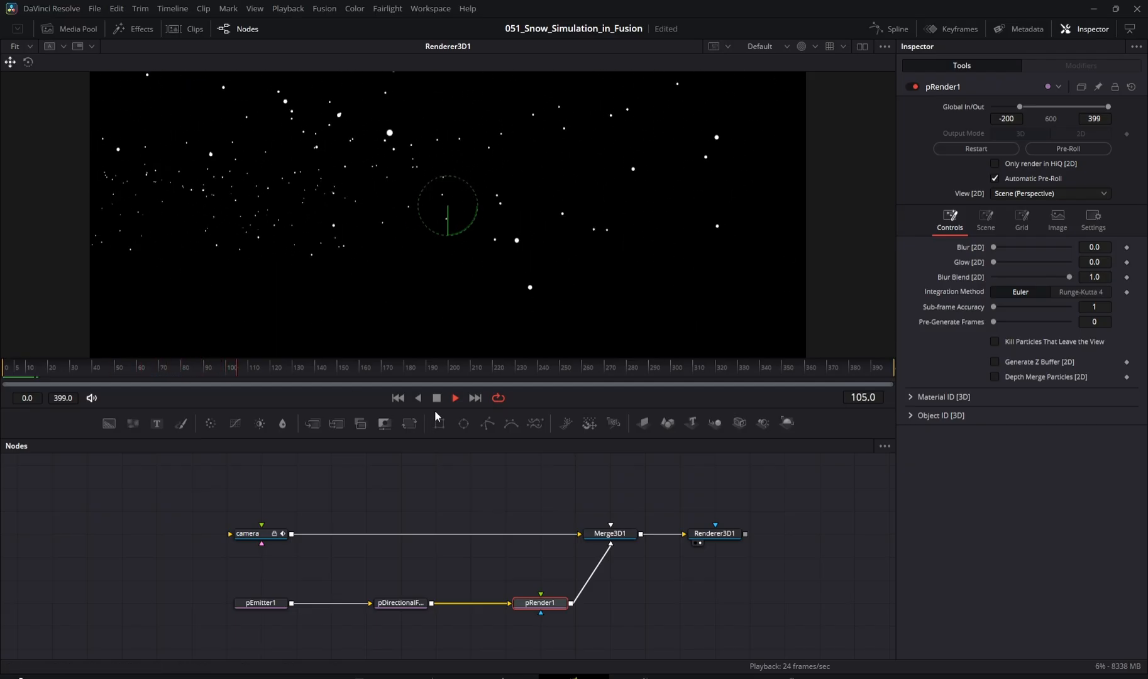
Add the sequence clip from the ASSETS bin to the node graph and rename its node as sequence
click(93, 29)
drag(127, 83, 167, 151)
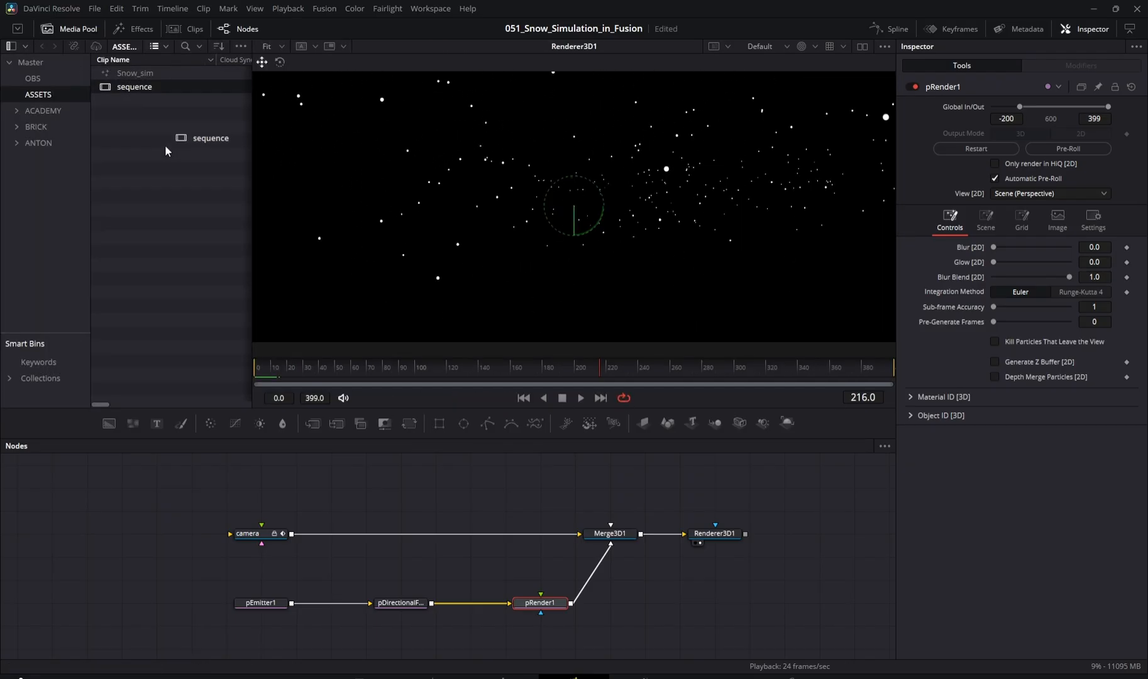
drag(277, 453, 274, 459)
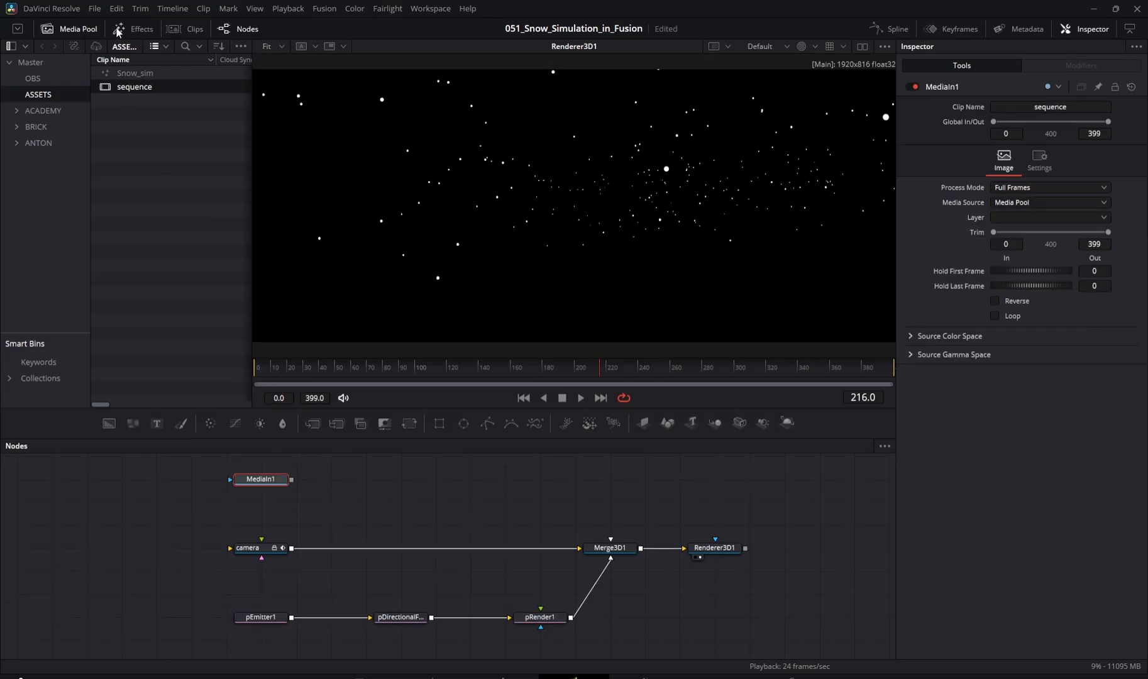
click(88, 29)
key(F2)
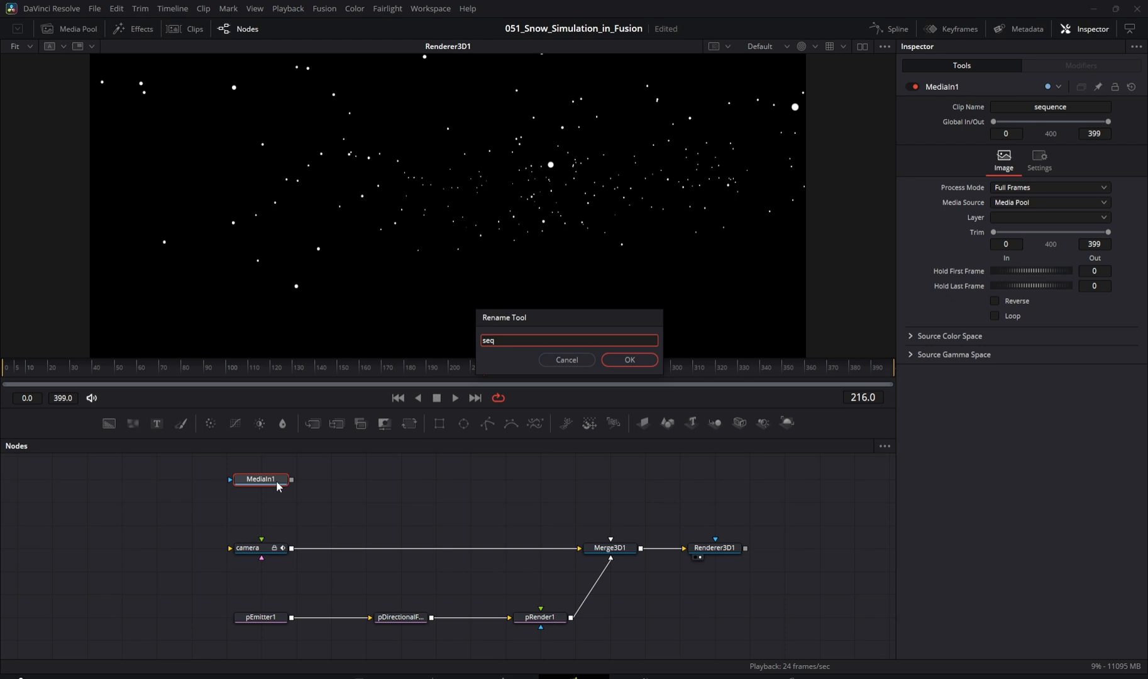
text(sequence)
key(Return)
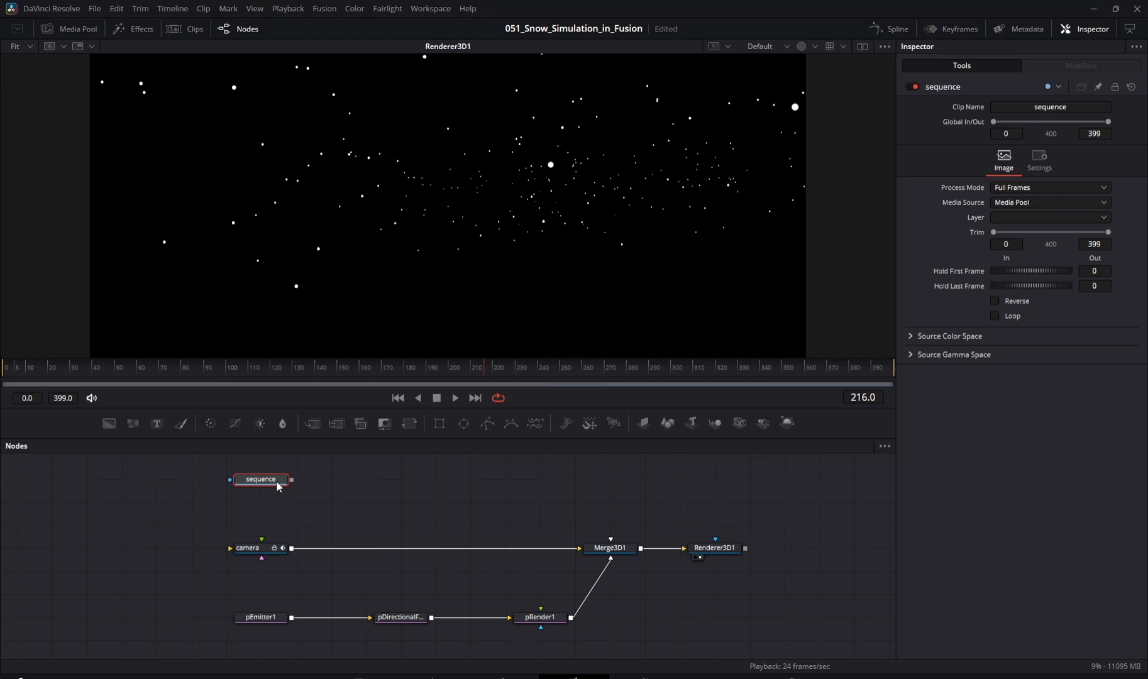
Merge Renderer3D1 over the sequence node and view the merged result in colour
drag(356, 499, 211, 536)
drag(145, 517, 628, 524)
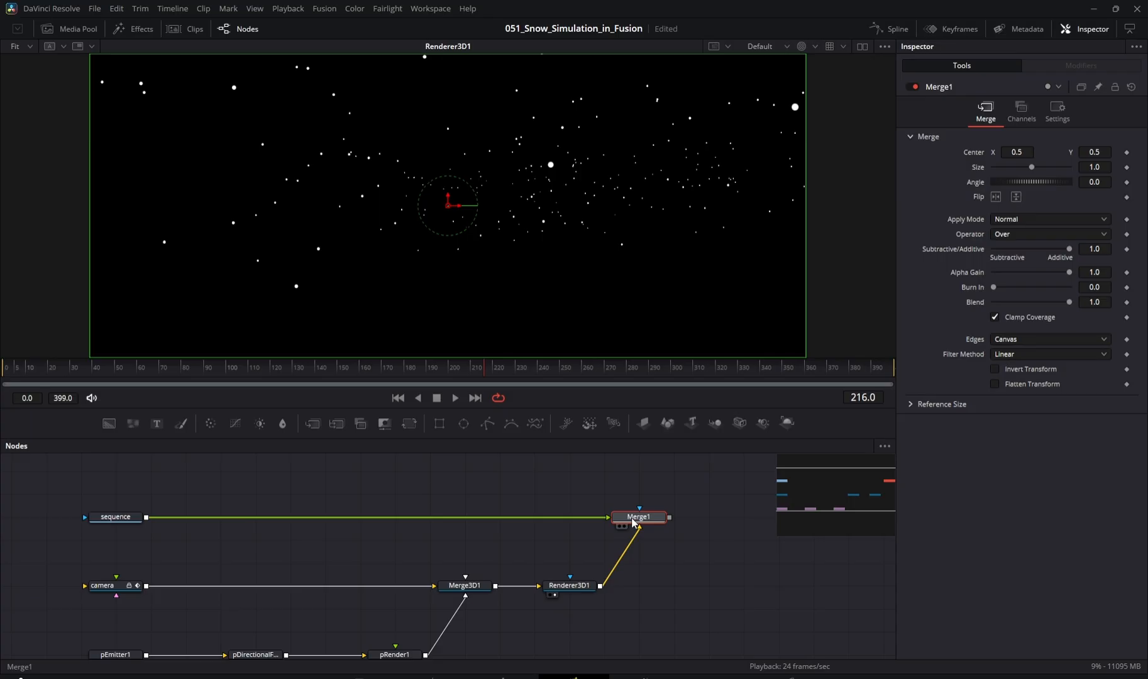
drag(633, 522, 581, 284)
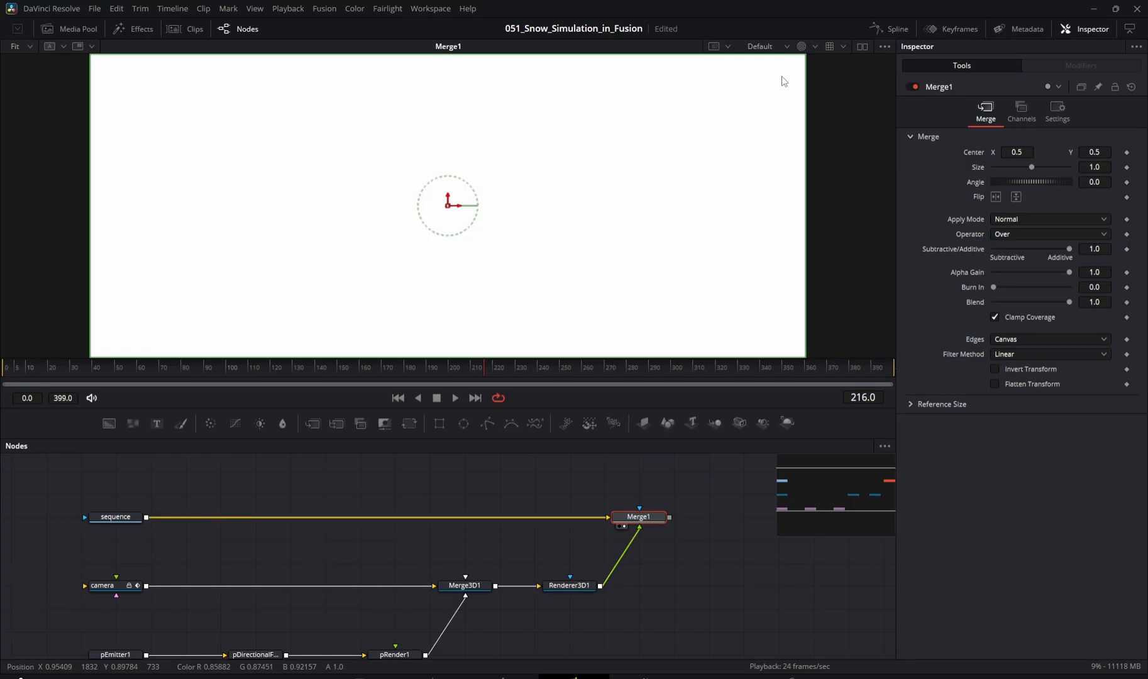
click(815, 47)
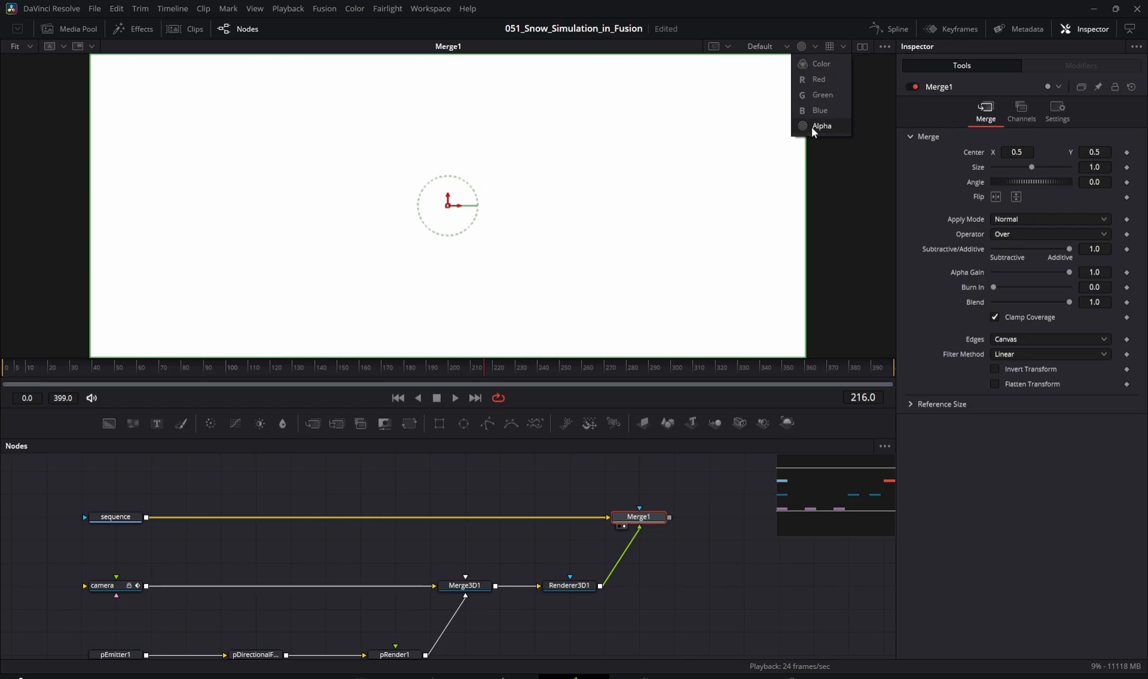
click(819, 64)
Play back the merged composite to examine how the snow moves over the footage
key(space)
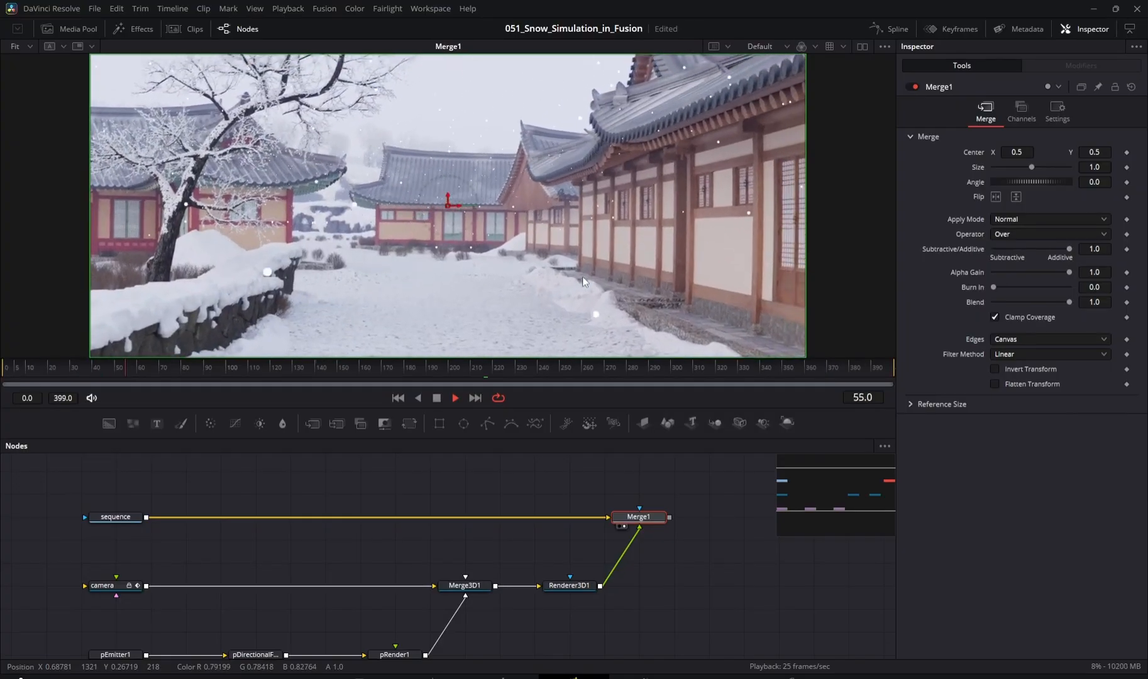
scroll(581, 262, down, 2)
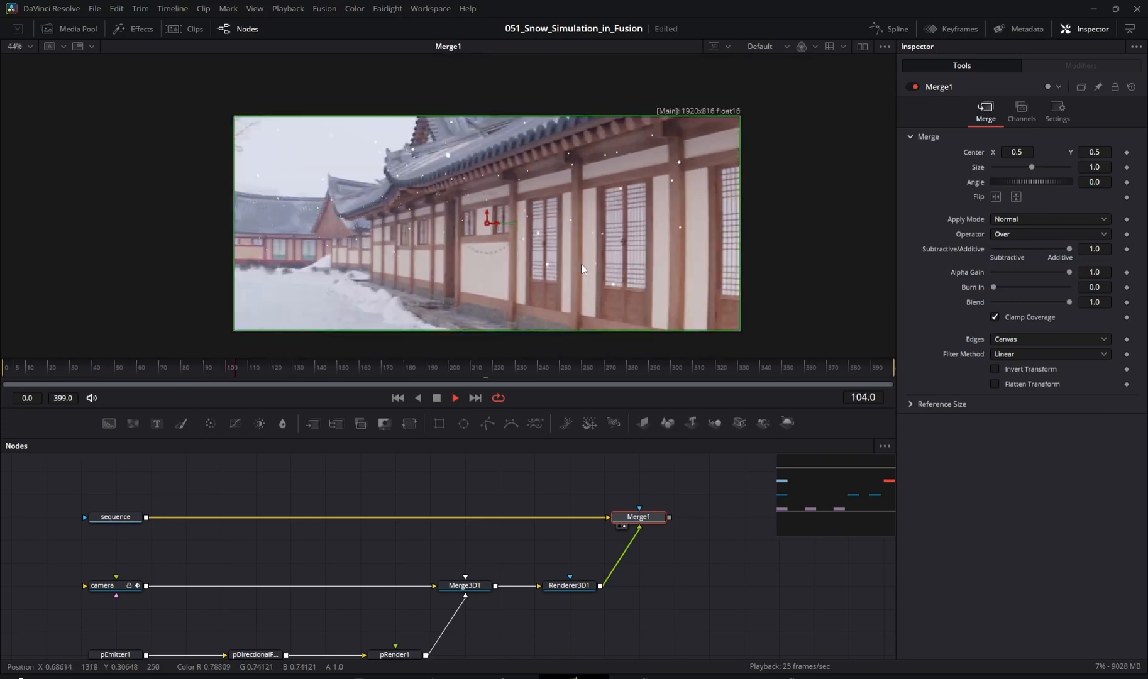
scroll(581, 262, up, 2)
scroll(581, 263, down, 1)
key(space)
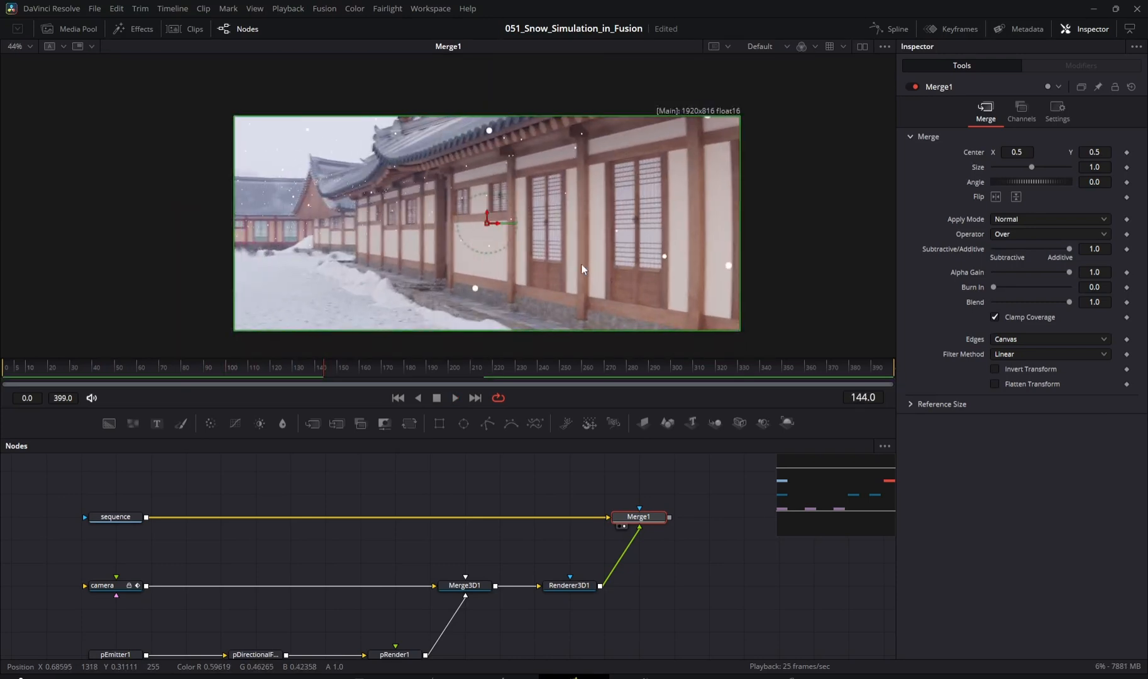
drag(582, 264, 557, 259)
scroll(300, 535, down, 1)
key(space)
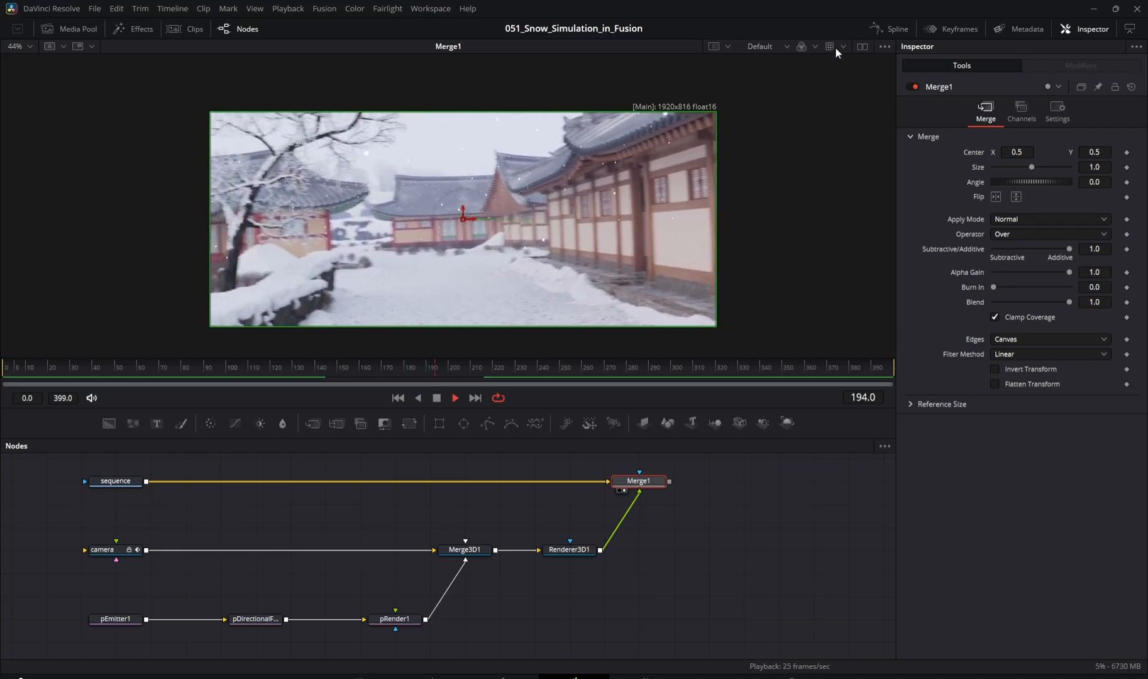
Use dual viewers with Merge3D1 beside Merge1, and frame the camera and particles in the 3D view
click(862, 46)
drag(456, 551, 221, 218)
key(shift+f)
scroll(320, 208, up, 5)
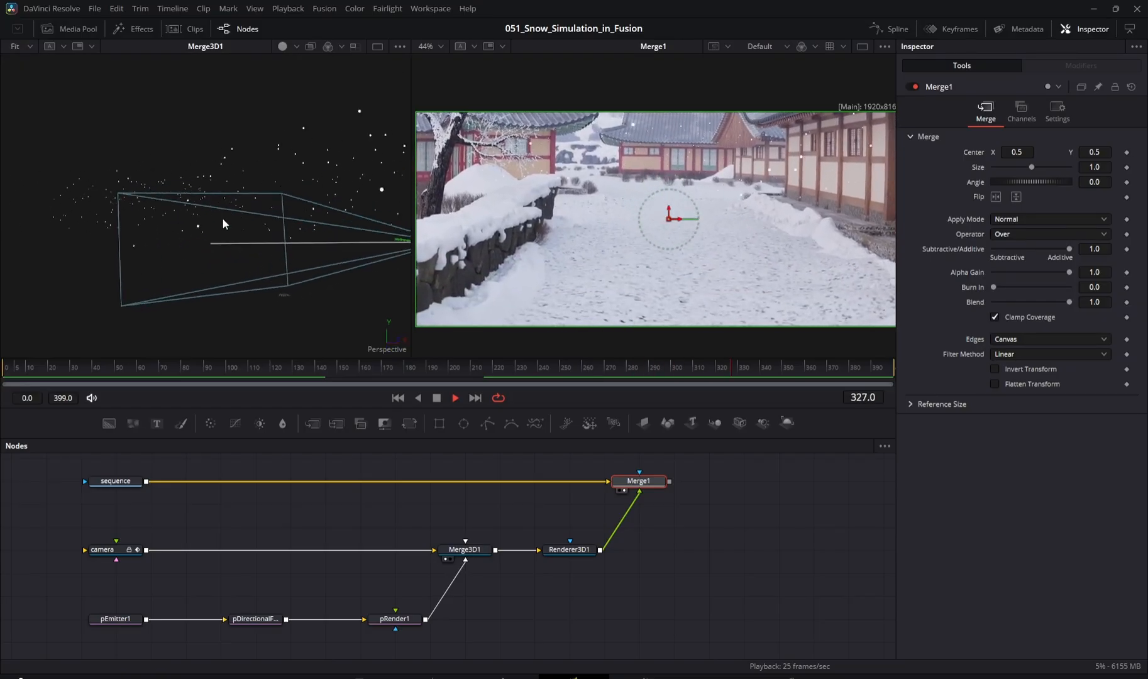
mouse_move(303, 225)
mouse_down()
mouse_move(282, 224)
mouse_move(310, 244)
mouse_move(258, 240)
mouse_move(291, 240)
mouse_up()
scroll(290, 240, down, 5)
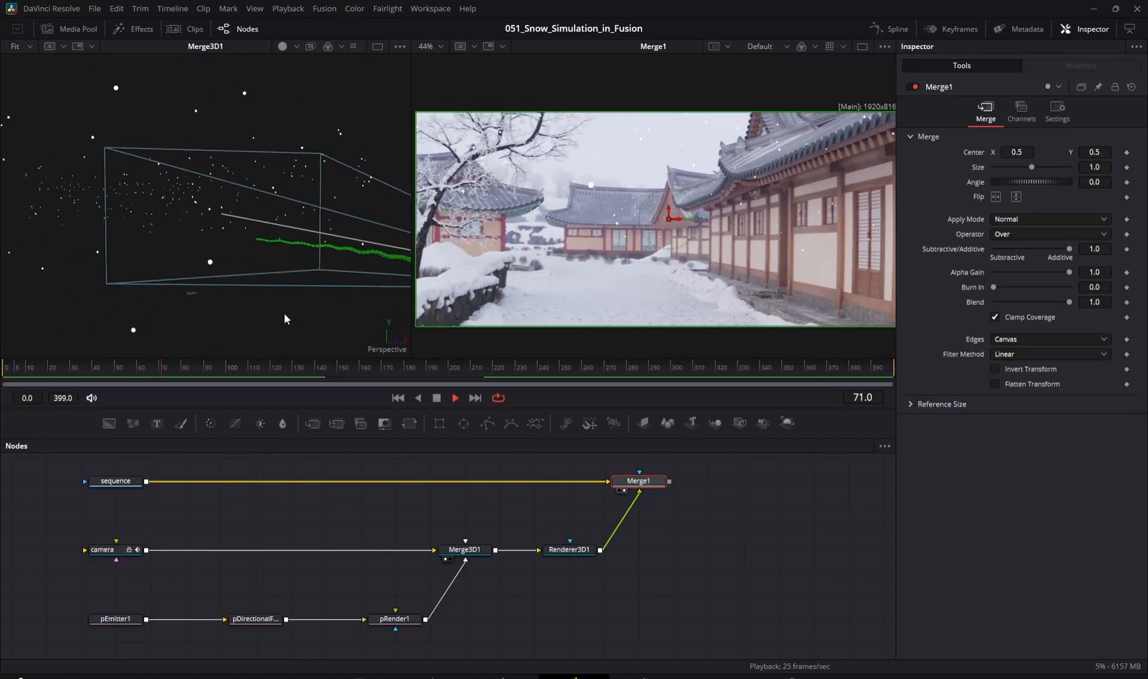
Set the strength of pDirectionalForce1 to 100
click(122, 623)
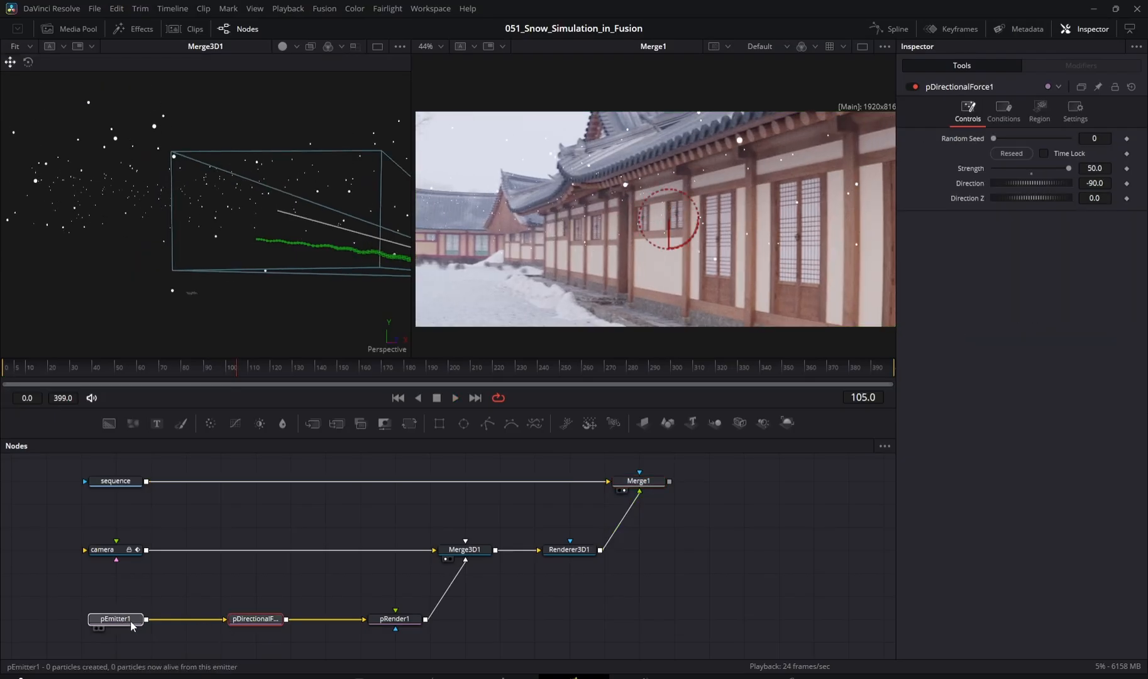
click(949, 110)
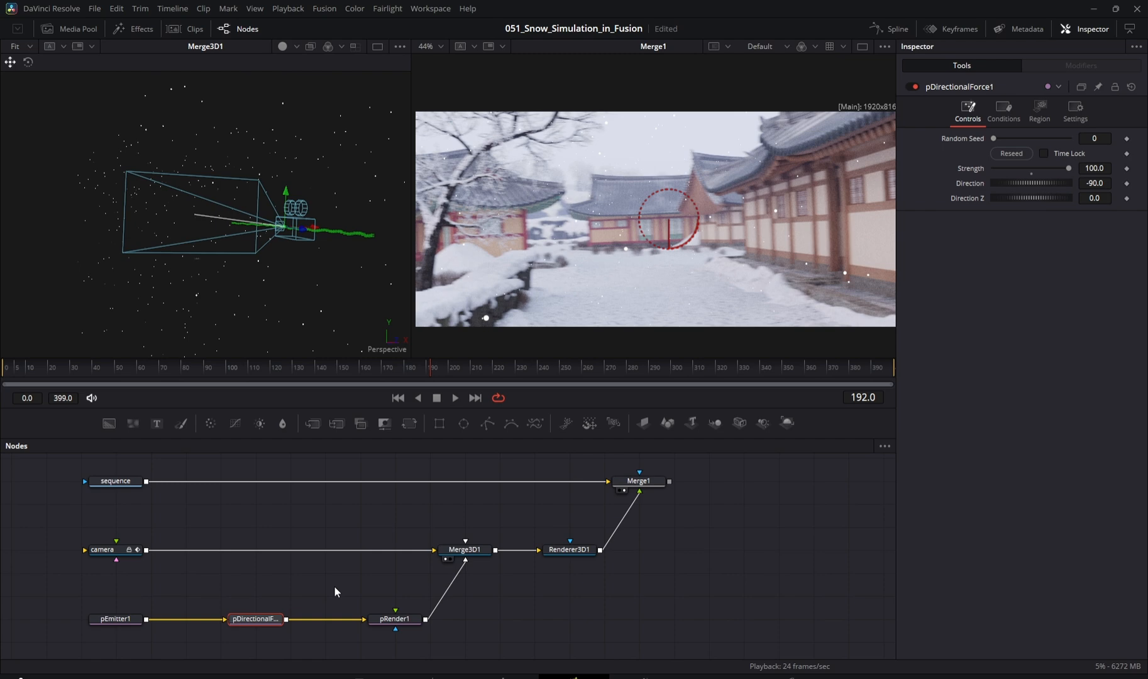
Set pEmitter1's particle number to 50 and its lifespan to 30
click(115, 619)
click(1092, 189)
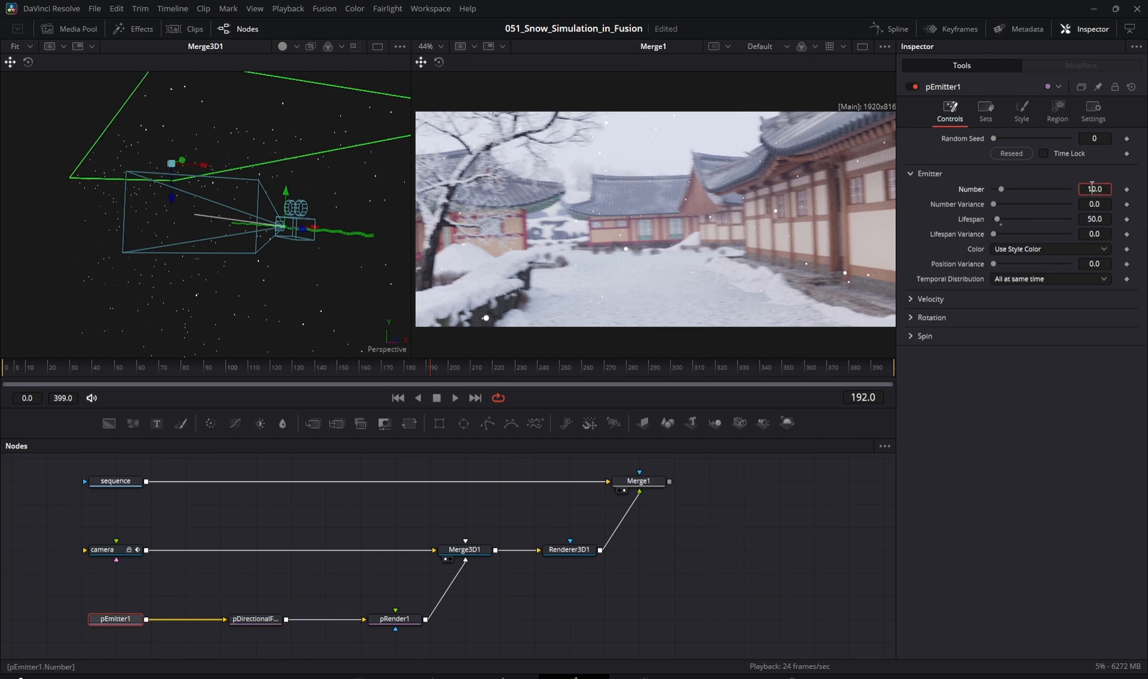
text(50)
key(Return)
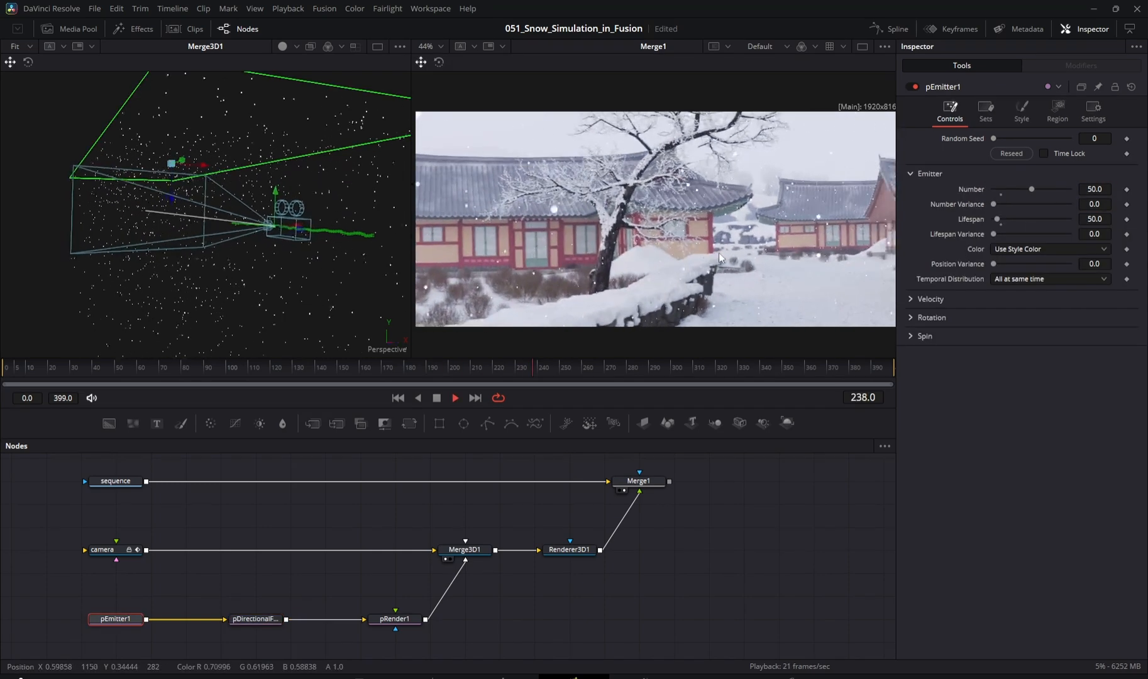
click(1094, 218)
text(30)
key(Return)
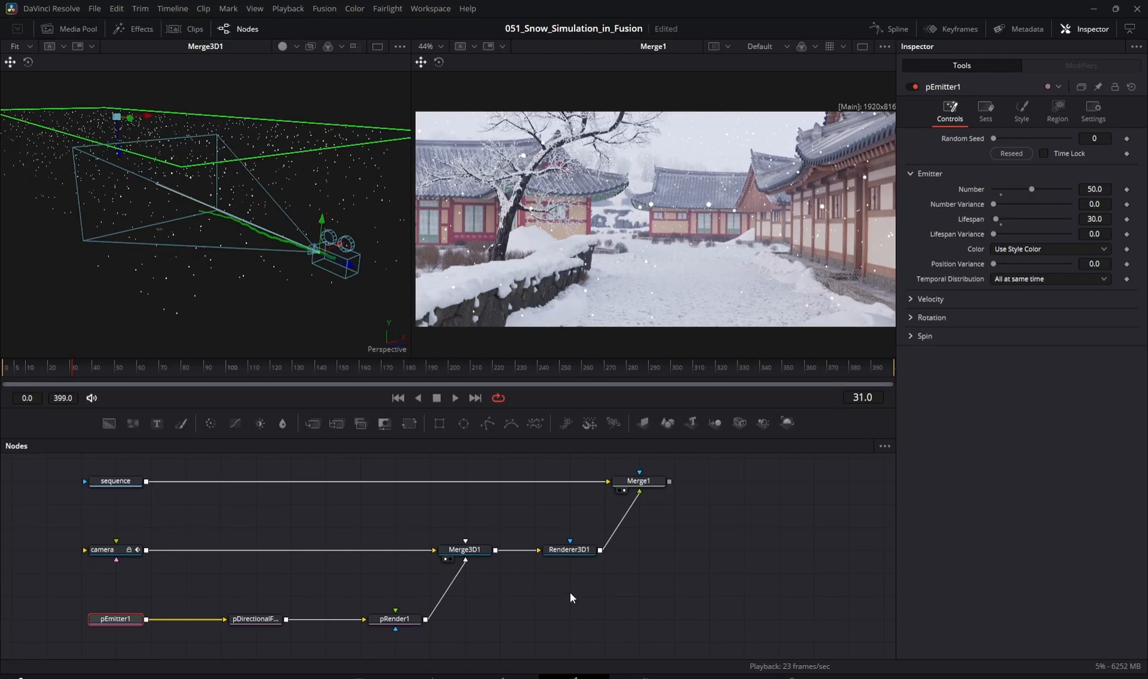
Enable the Vector output channel on Renderer3D1
click(573, 551)
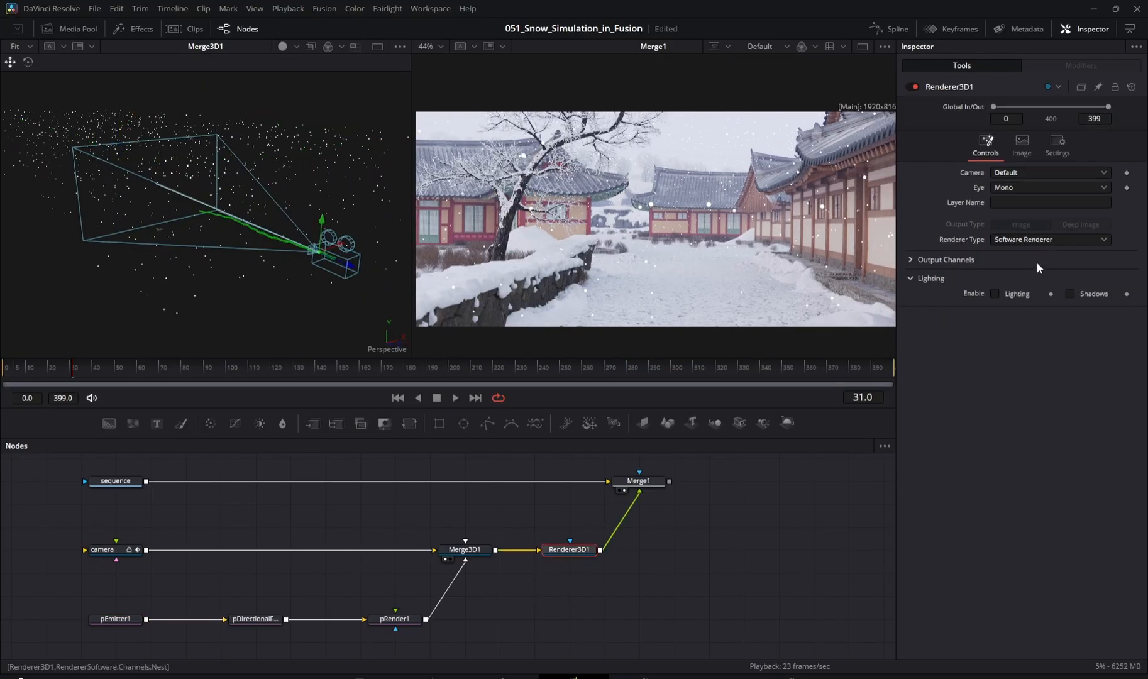
click(935, 259)
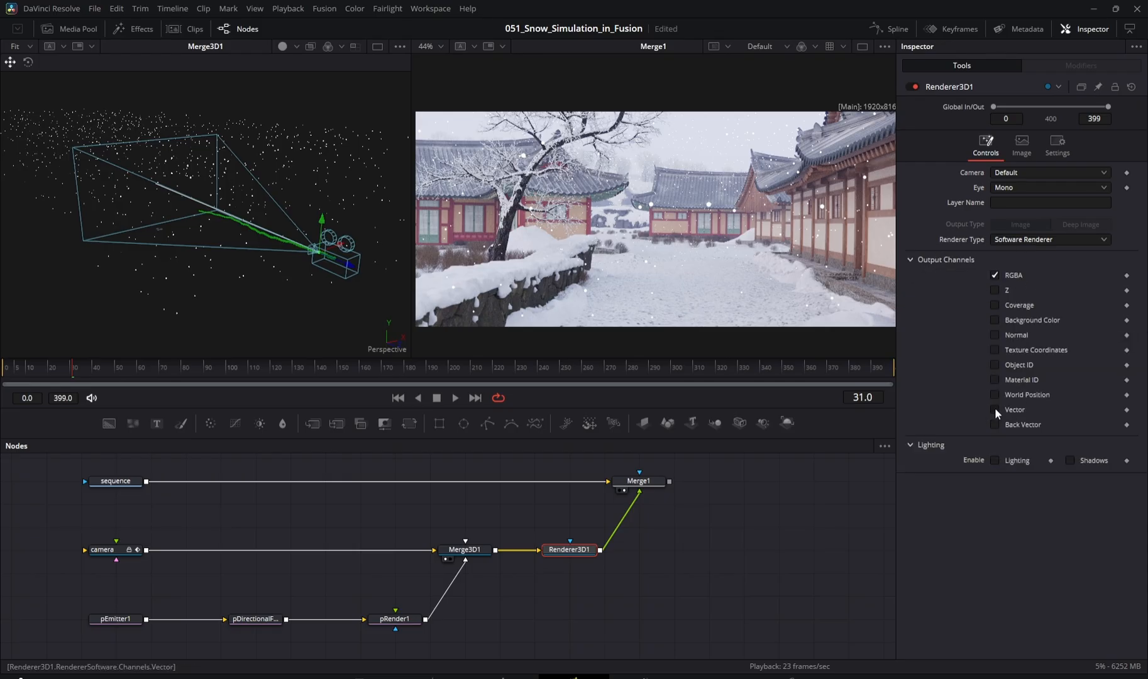
Add a Vector Motion Blur node, feed it from Renderer3D1, and view its output
click(679, 539)
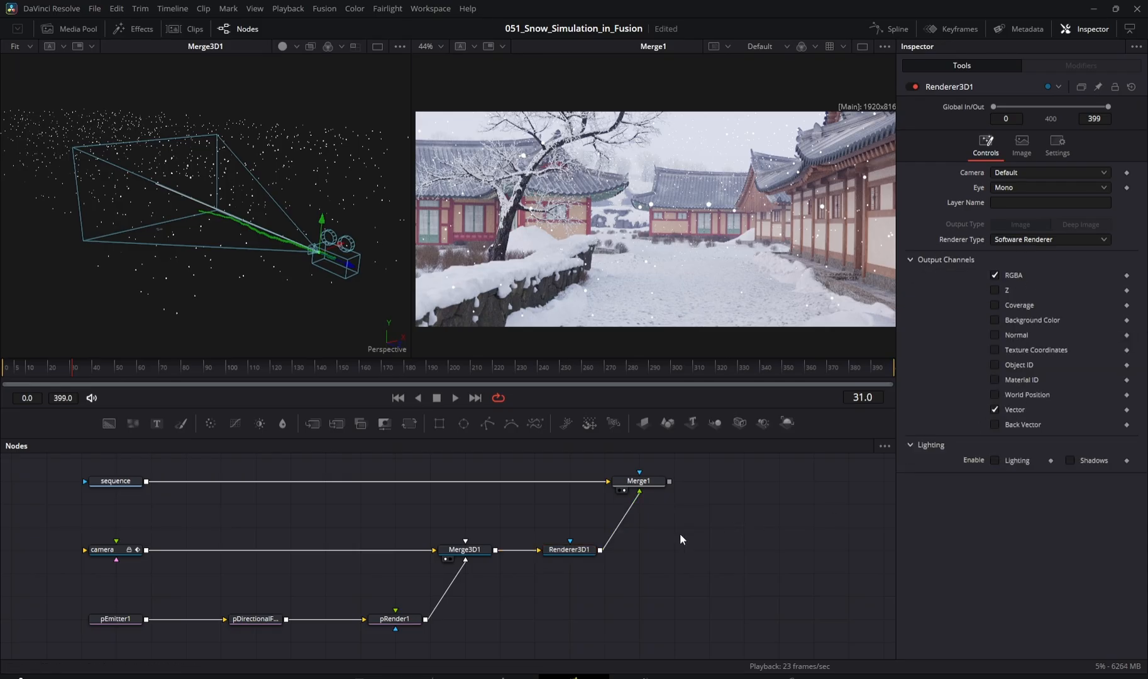
key(shift+space)
text(vecto)
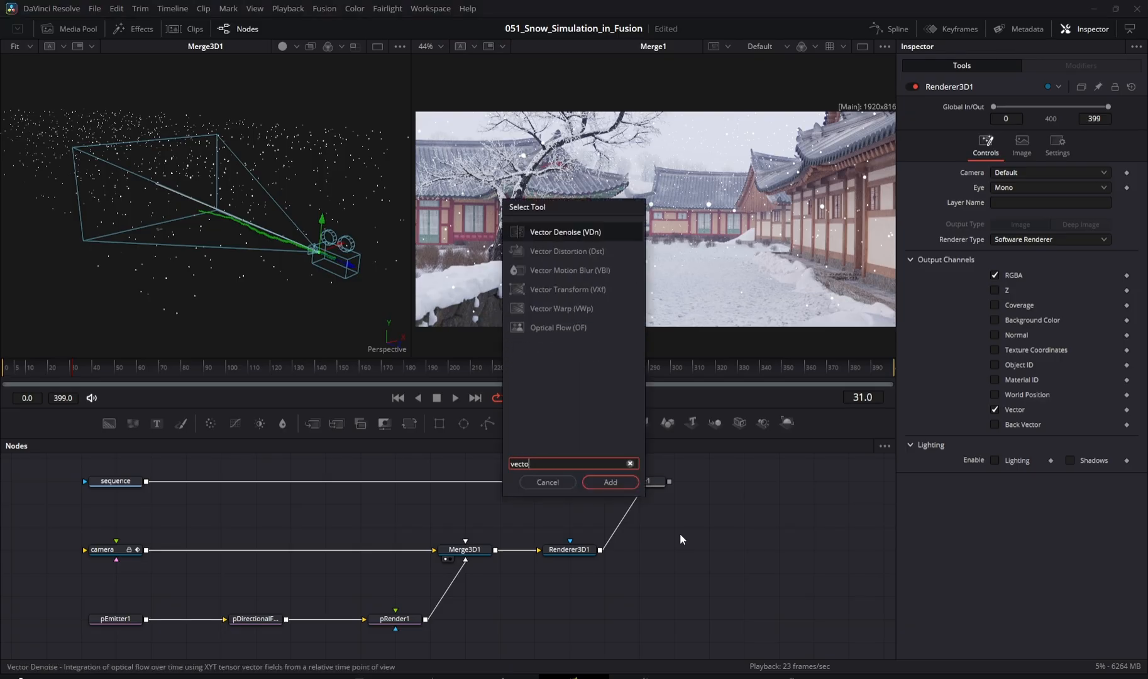
click(558, 270)
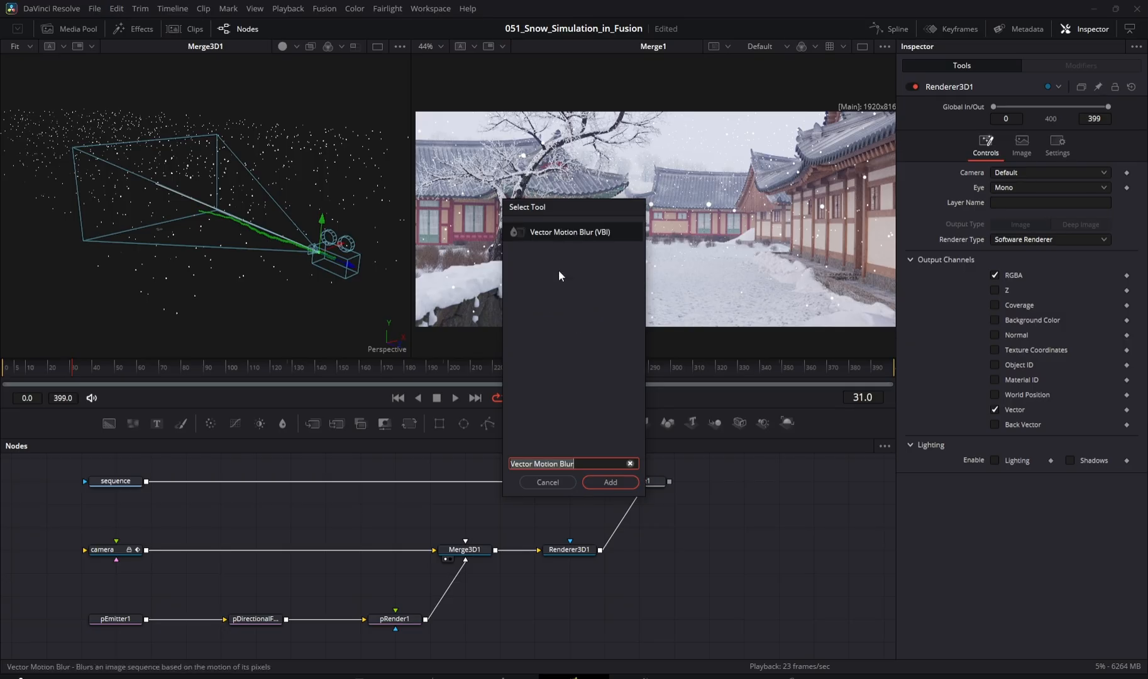
click(609, 484)
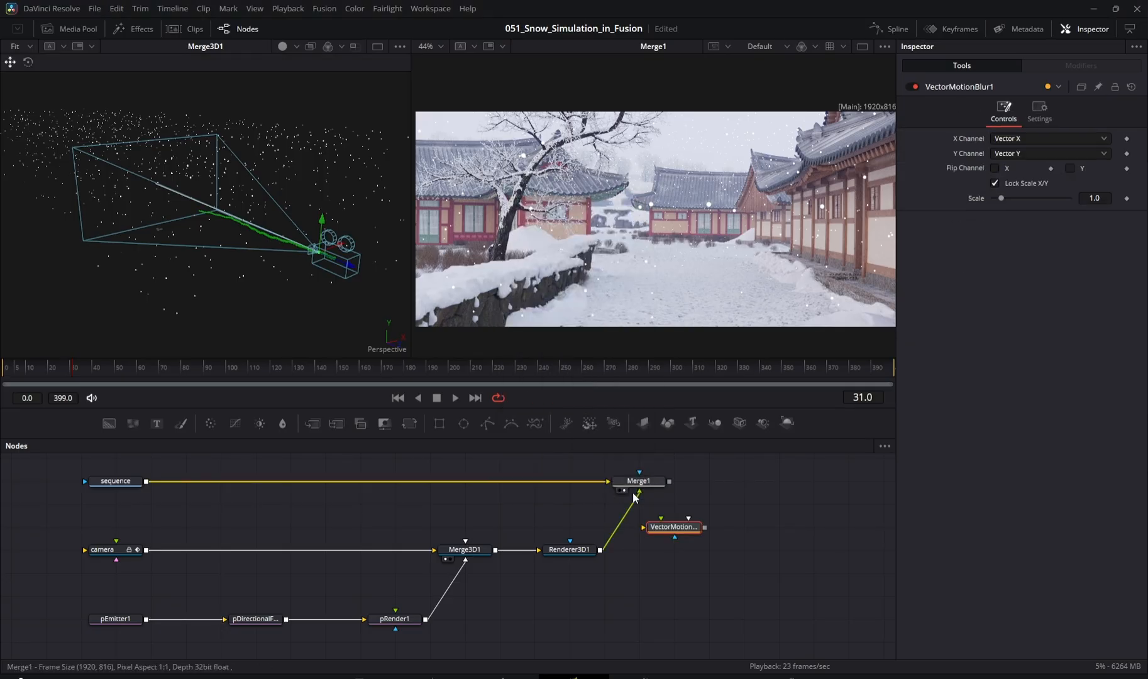
drag(600, 551, 685, 267)
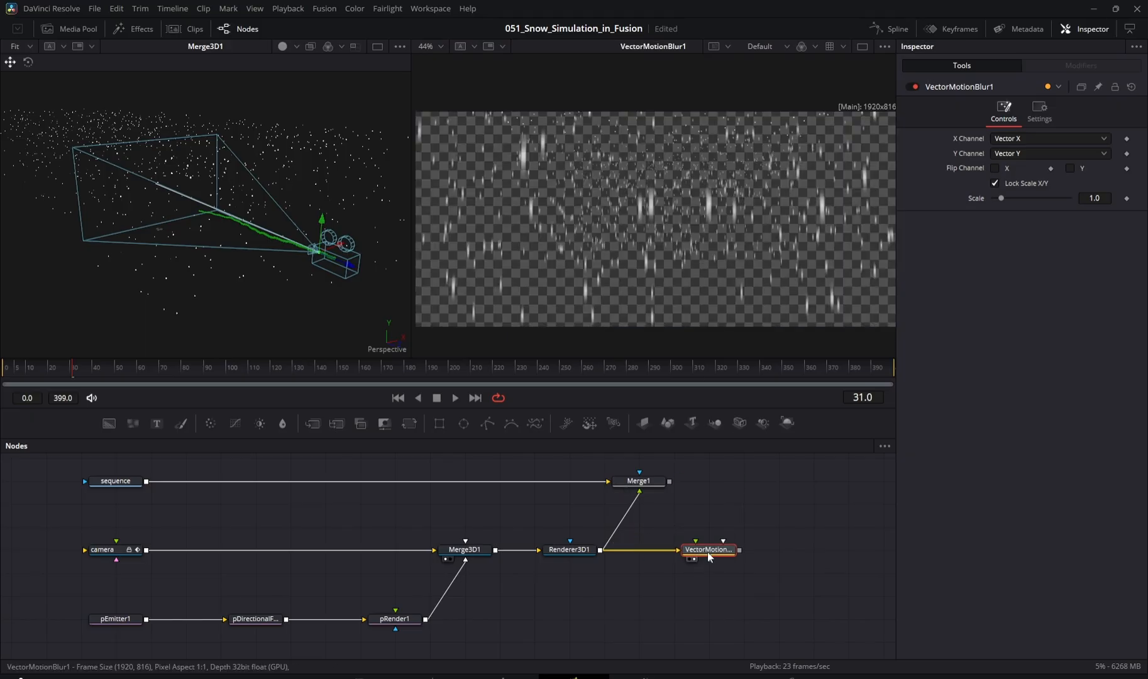
Toggle Renderer3D1's Vector channel off and on to compare the motion blur, and play back the blurred particles
click(569, 550)
click(995, 408)
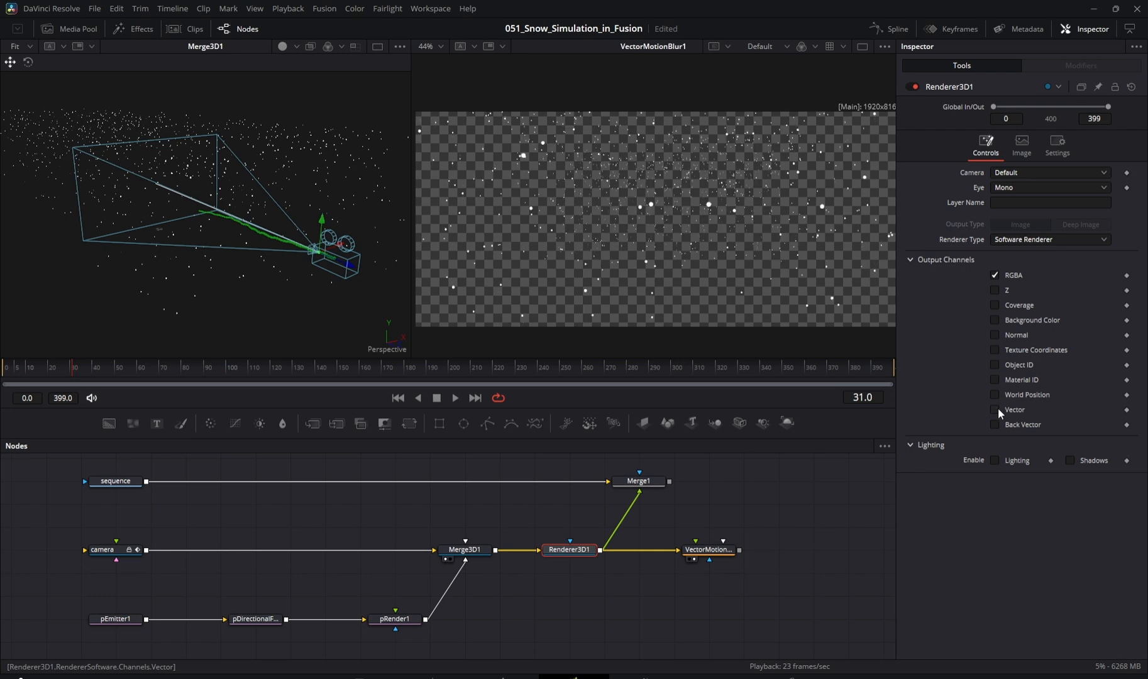
click(997, 407)
key(space)
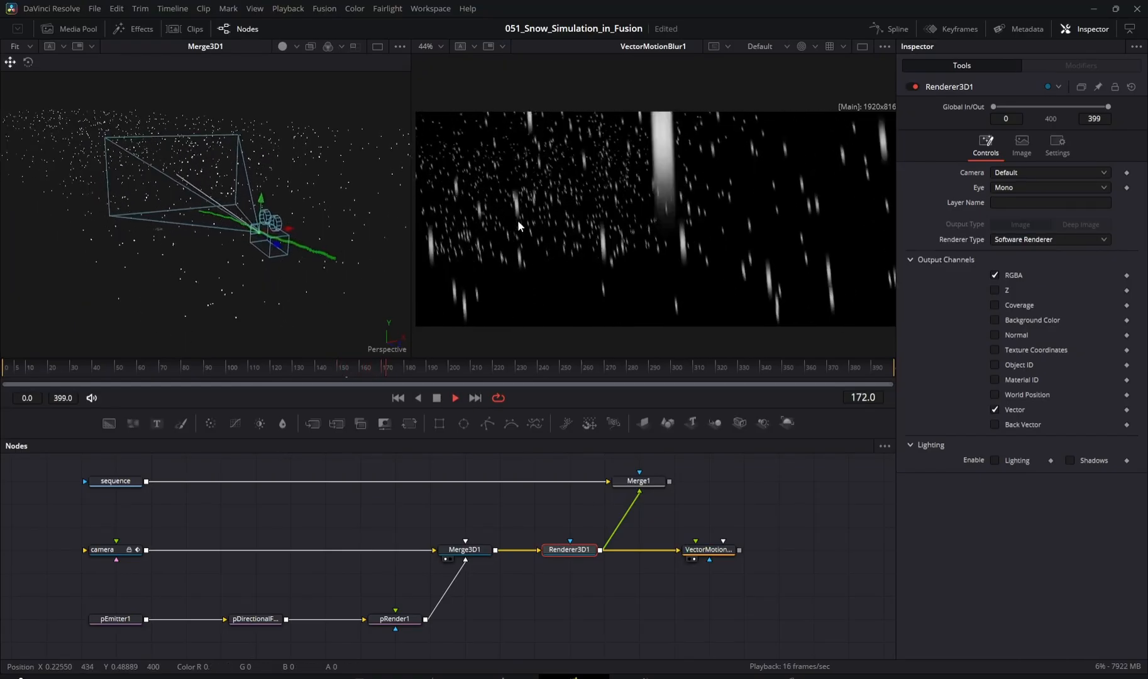
key(space)
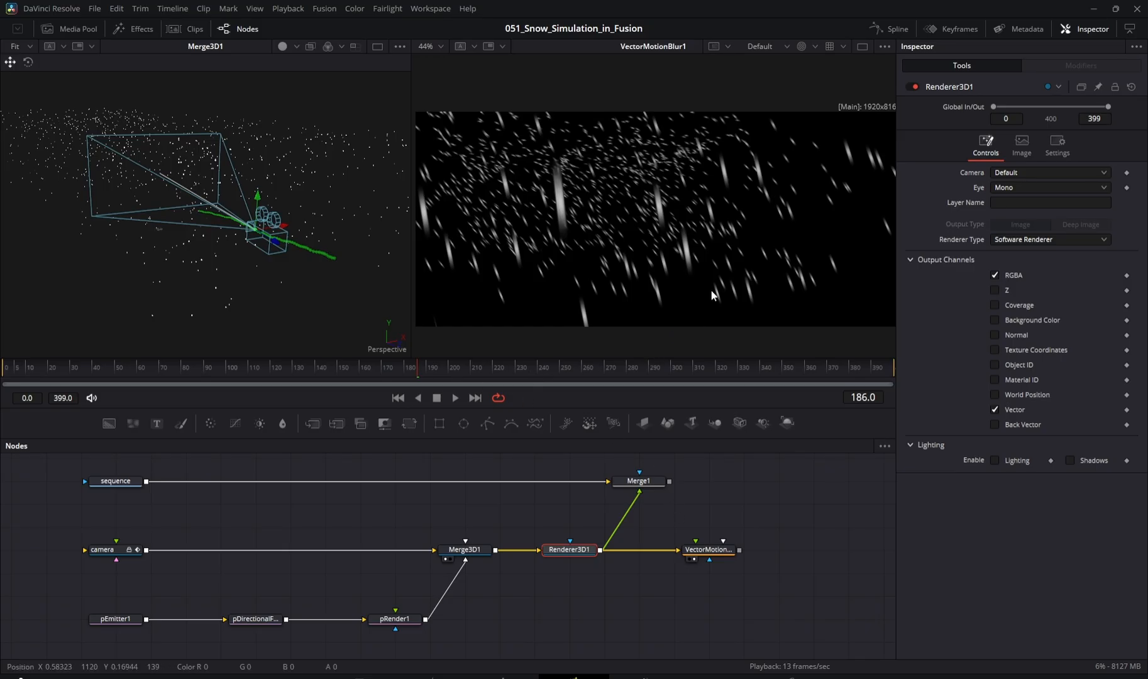
View VectorMotionBlur1's output and play through the falling particles to check their streaks
drag(569, 550, 635, 271)
drag(708, 549, 689, 248)
key(space)
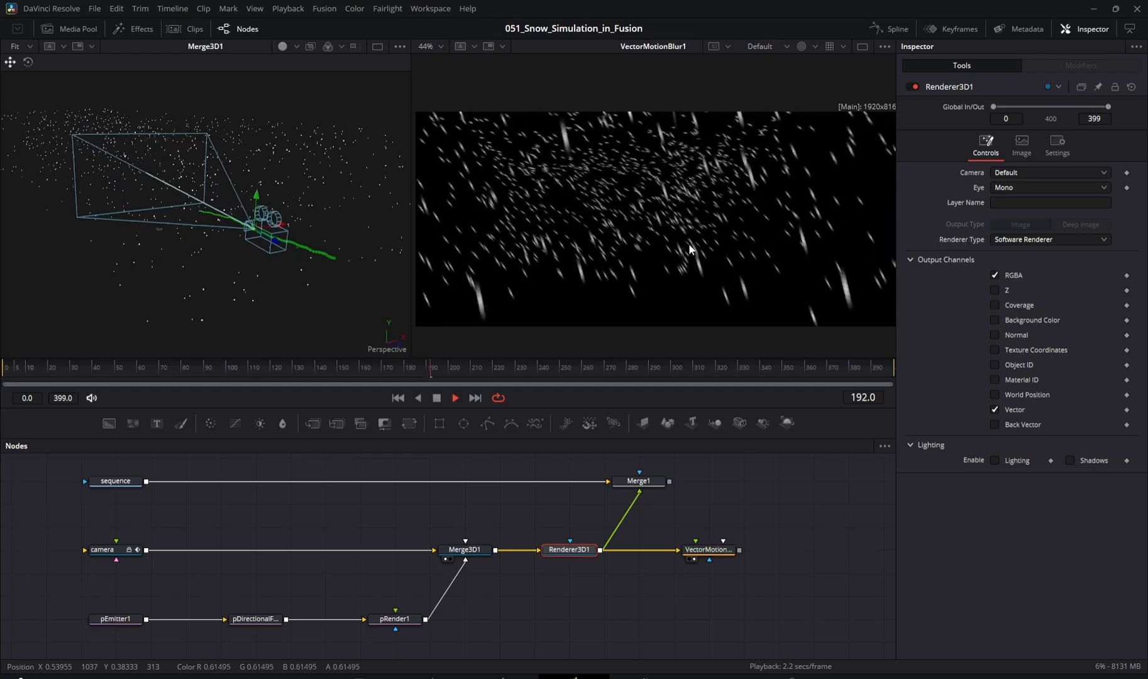
key(space)
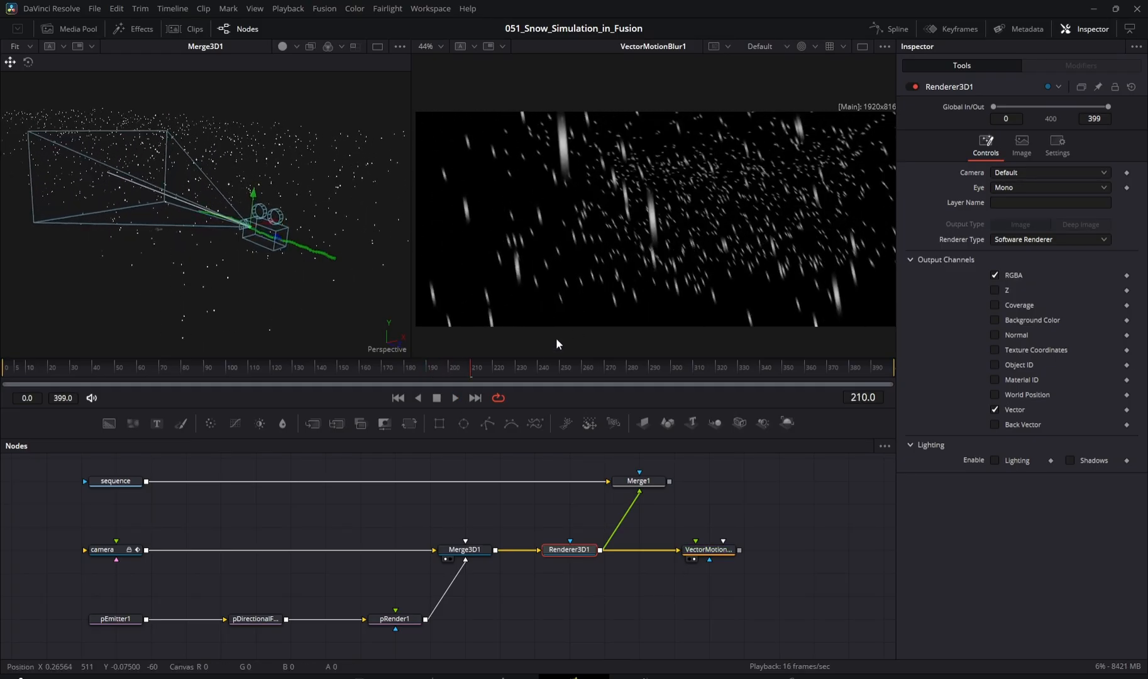
Set pEmitter1's temporal distribution to Randomly distributed and play back the blurred particles
click(116, 618)
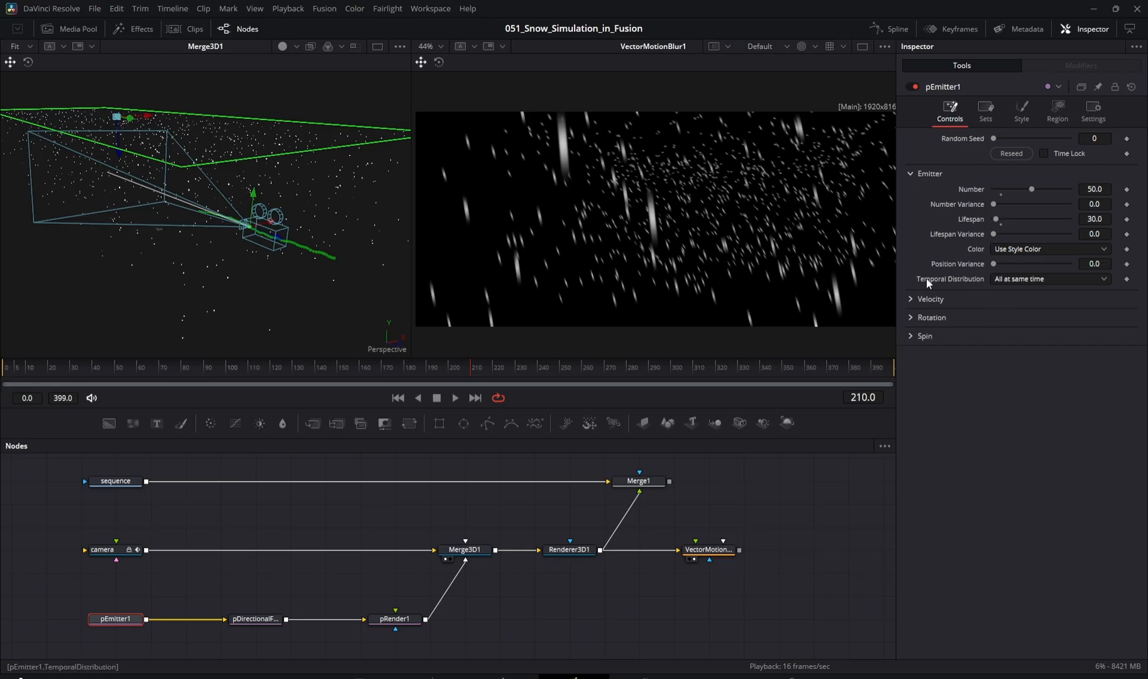
click(1034, 277)
click(1030, 304)
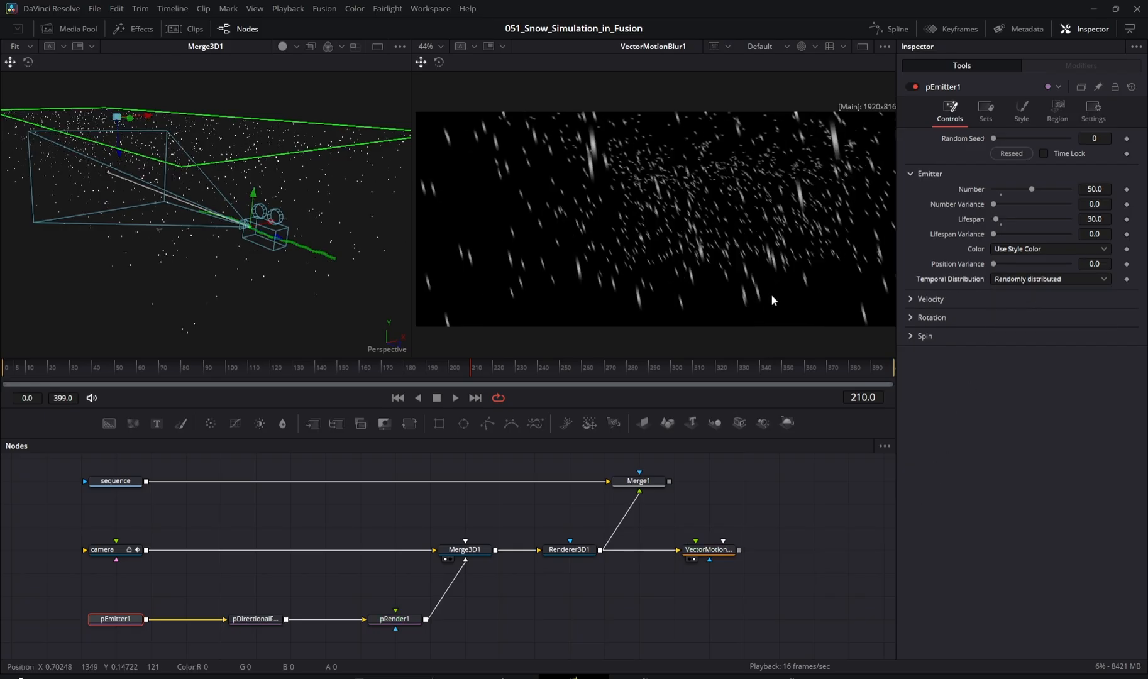
key(space)
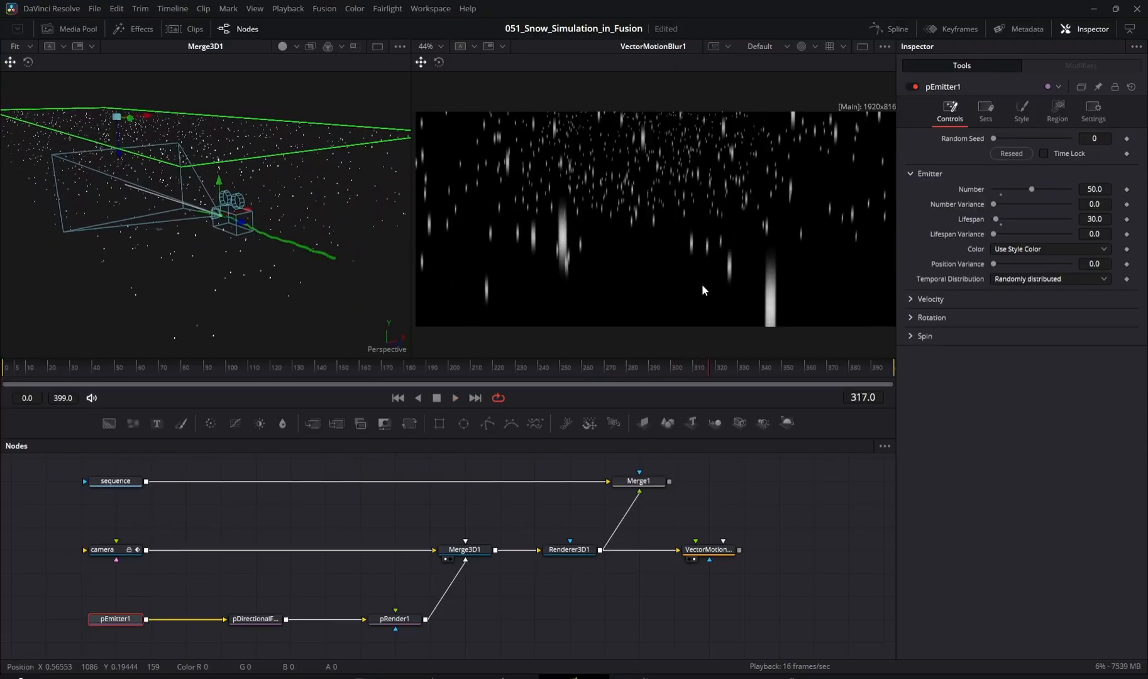
Connect VectorMotionBlur1 to Merge1's foreground in place of Renderer3D1, and play the composite
drag(739, 550, 706, 228)
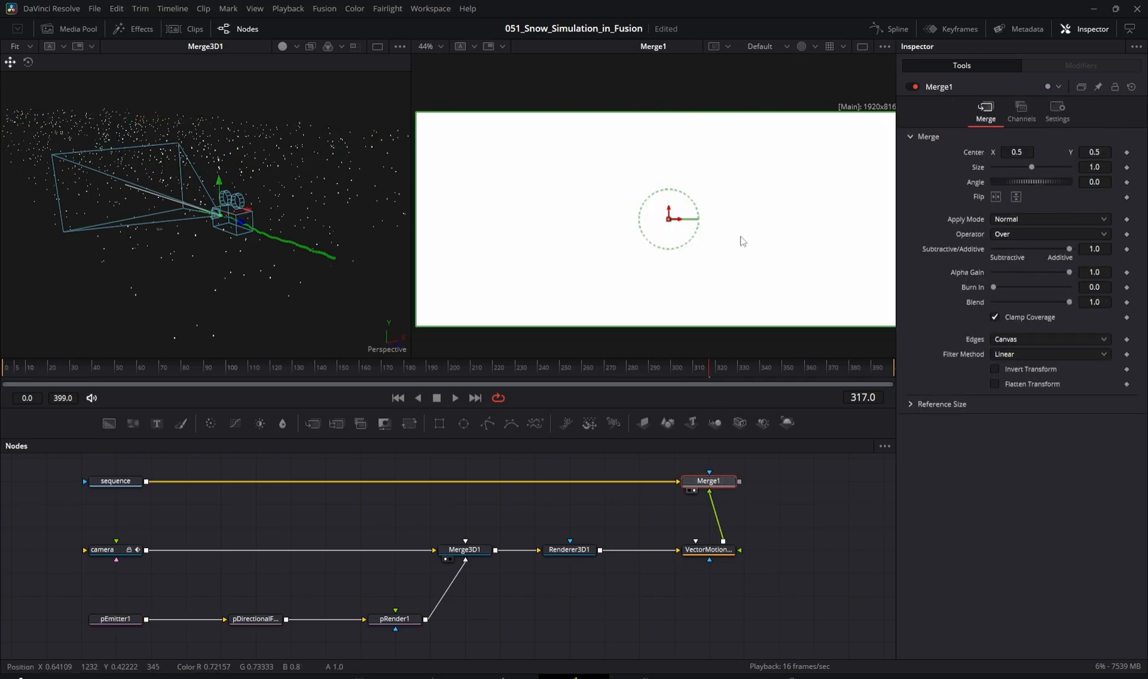
key(space)
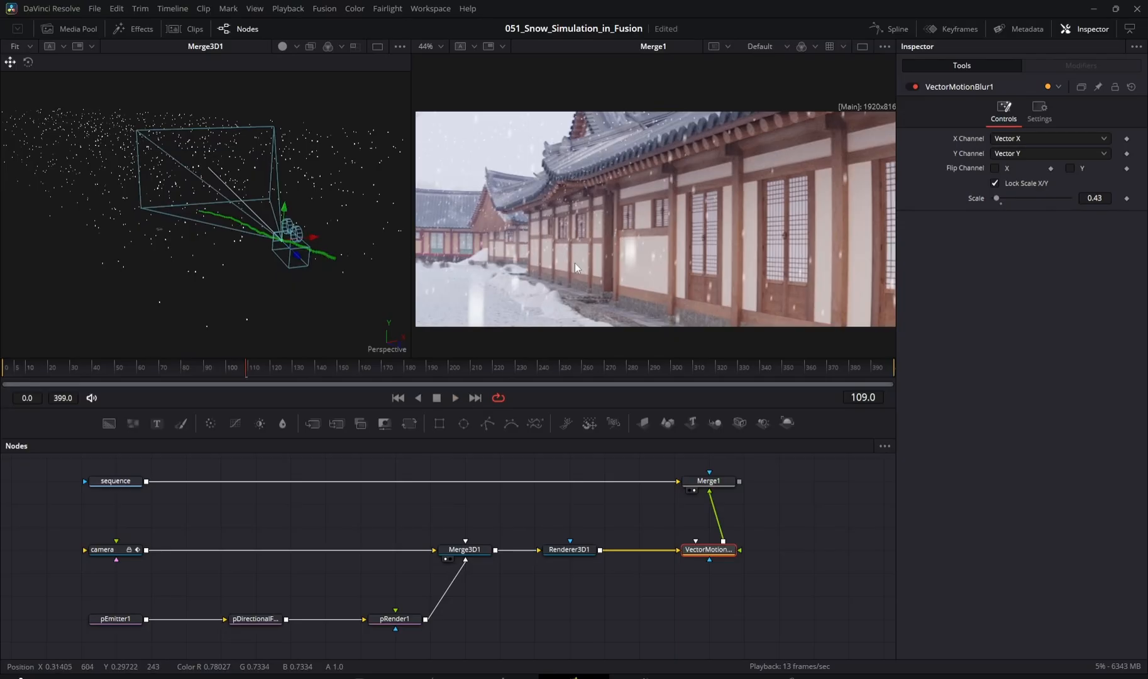
Return to frame 0, limit the playback range to frames 0–78, and play that section
drag(189, 371, 5, 371)
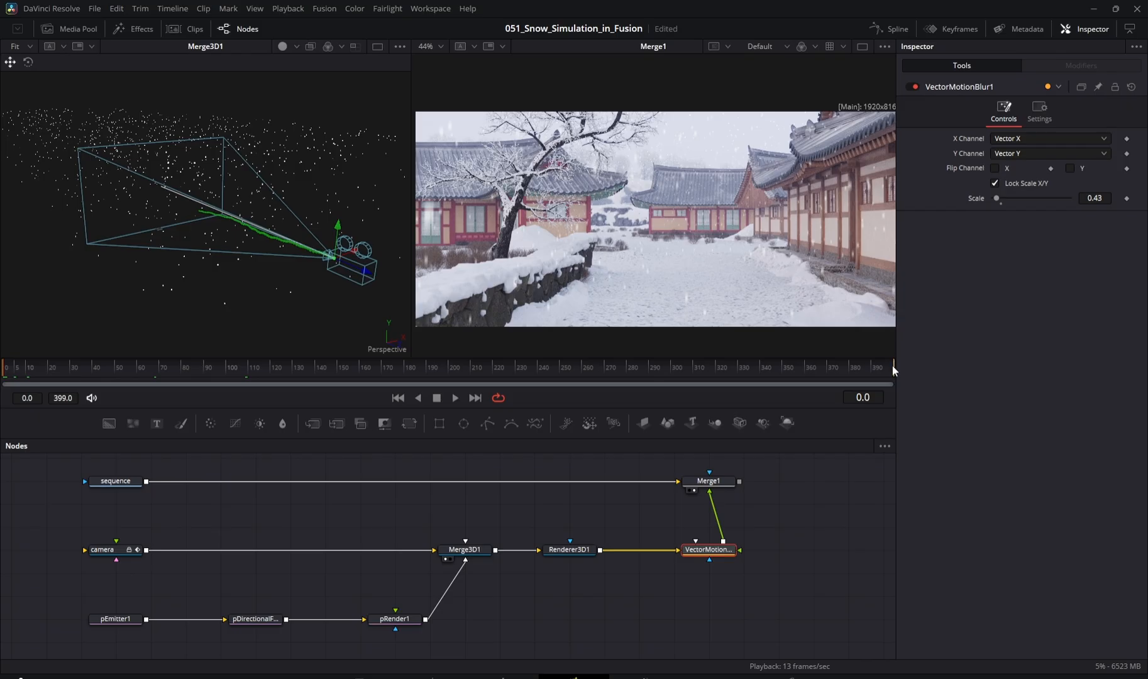
drag(460, 379, 302, 396)
key(space)
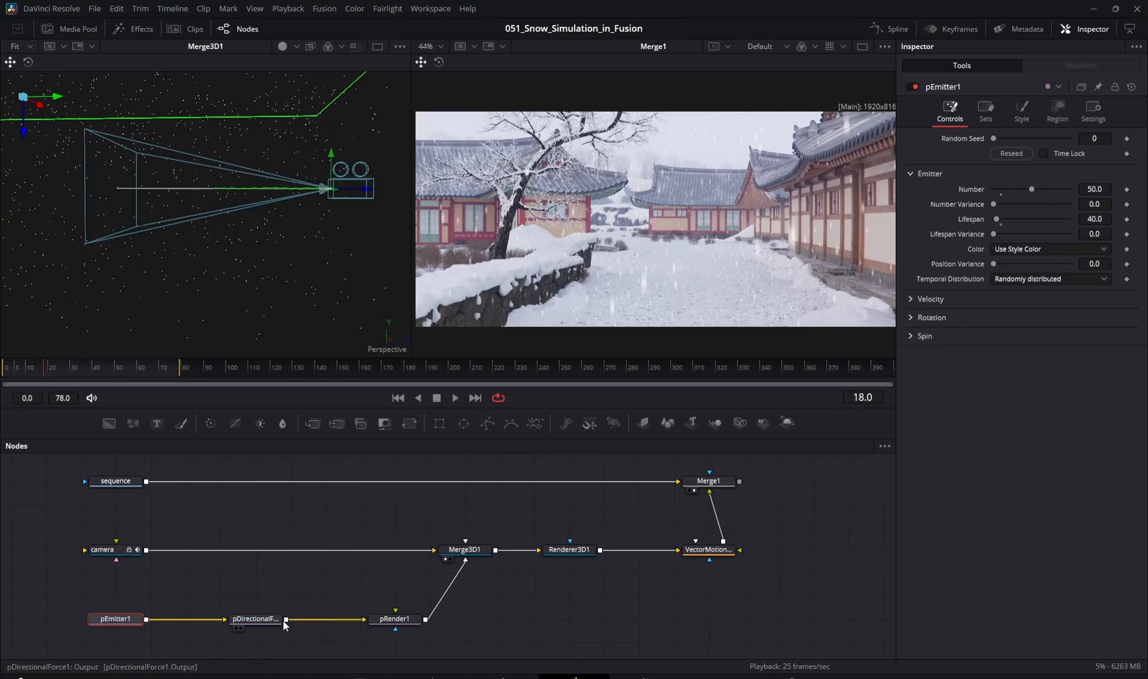
Make room after pDirectionalForce1 and insert a pTurbulence node between it and pRender1
drag(264, 622, 217, 624)
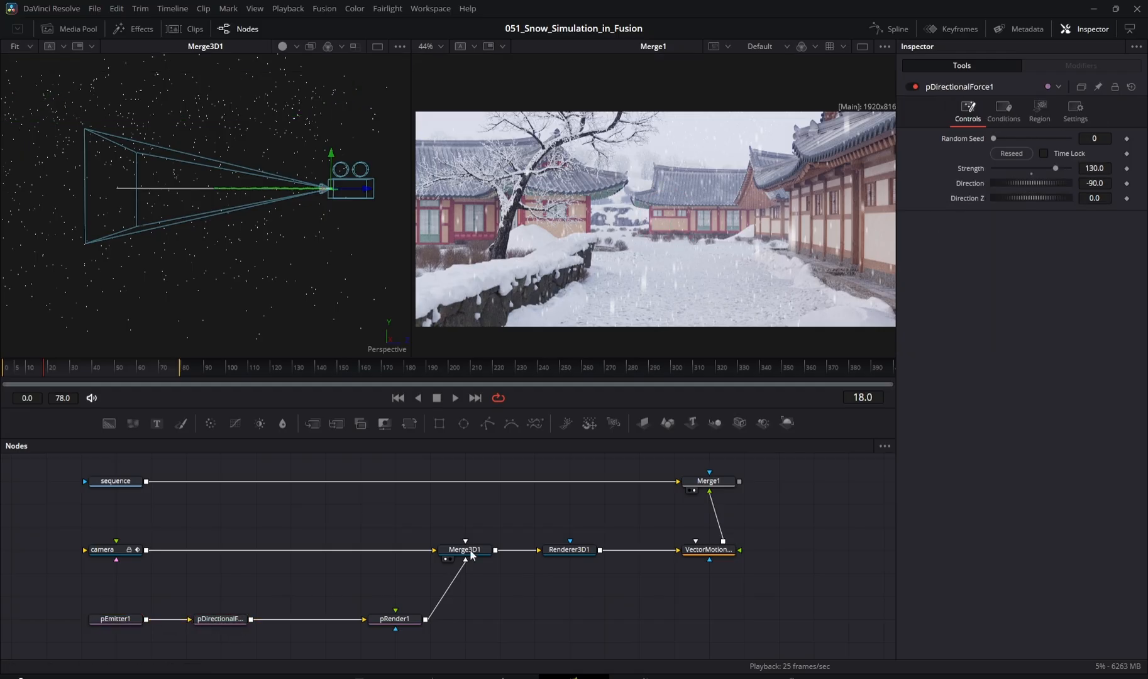
key(shift+space)
text(particle)
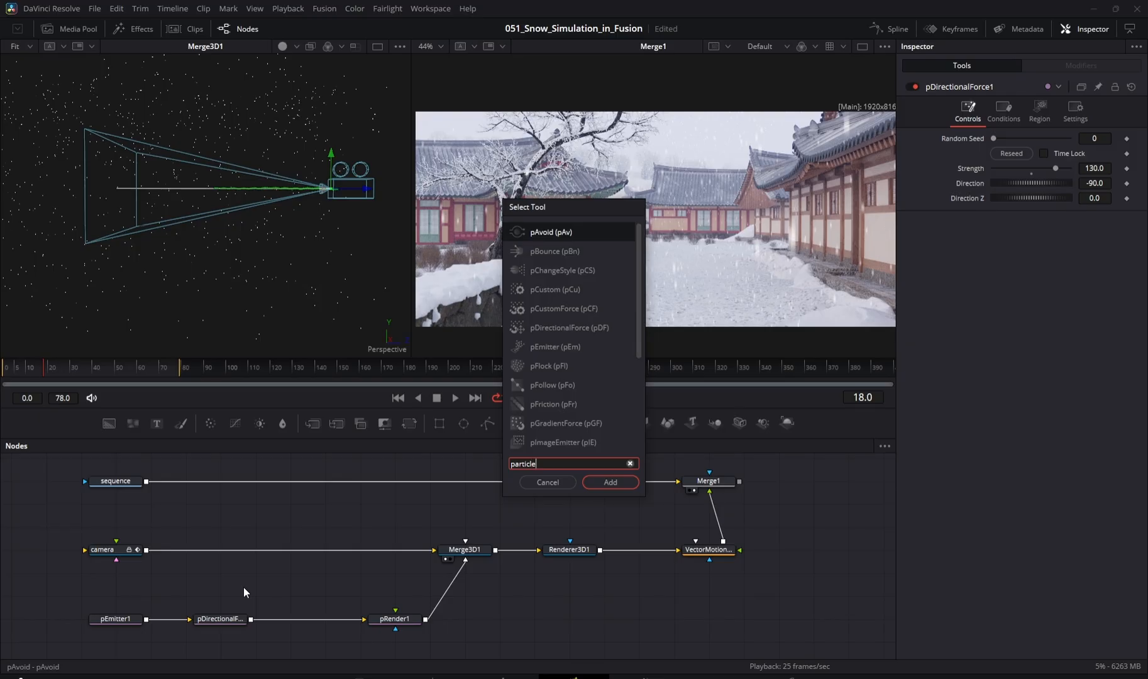
scroll(573, 264, down, 3)
text(icle)
drag(640, 439, 635, 292)
drag(638, 356, 593, 440)
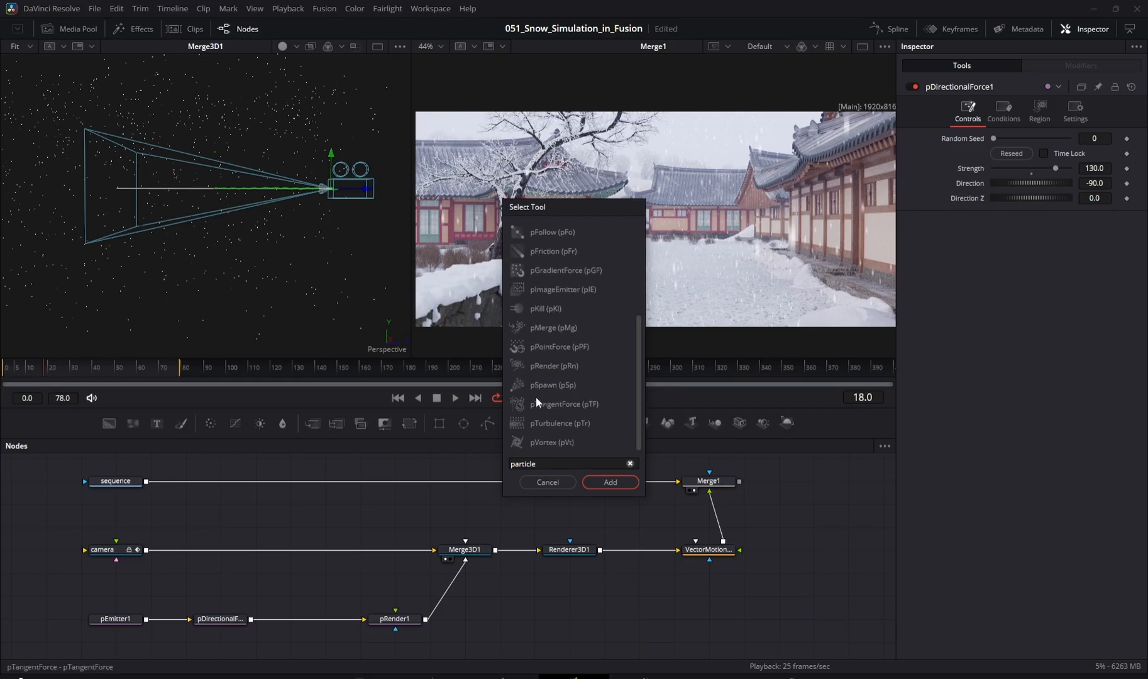
click(538, 423)
click(611, 482)
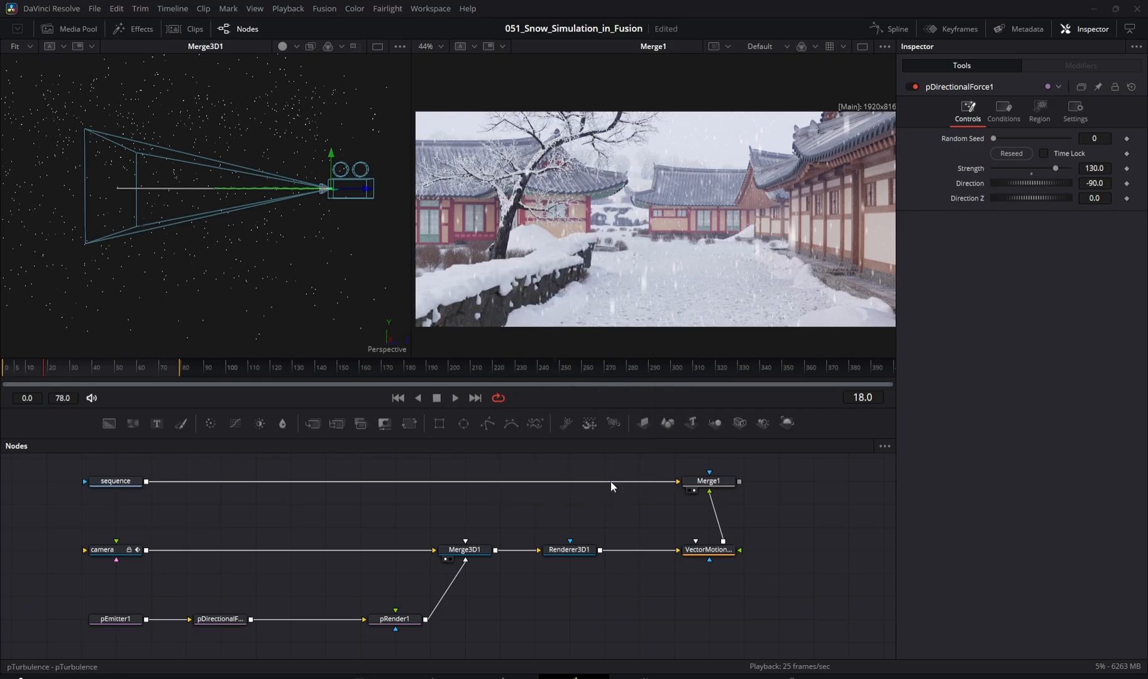
drag(253, 601, 306, 624)
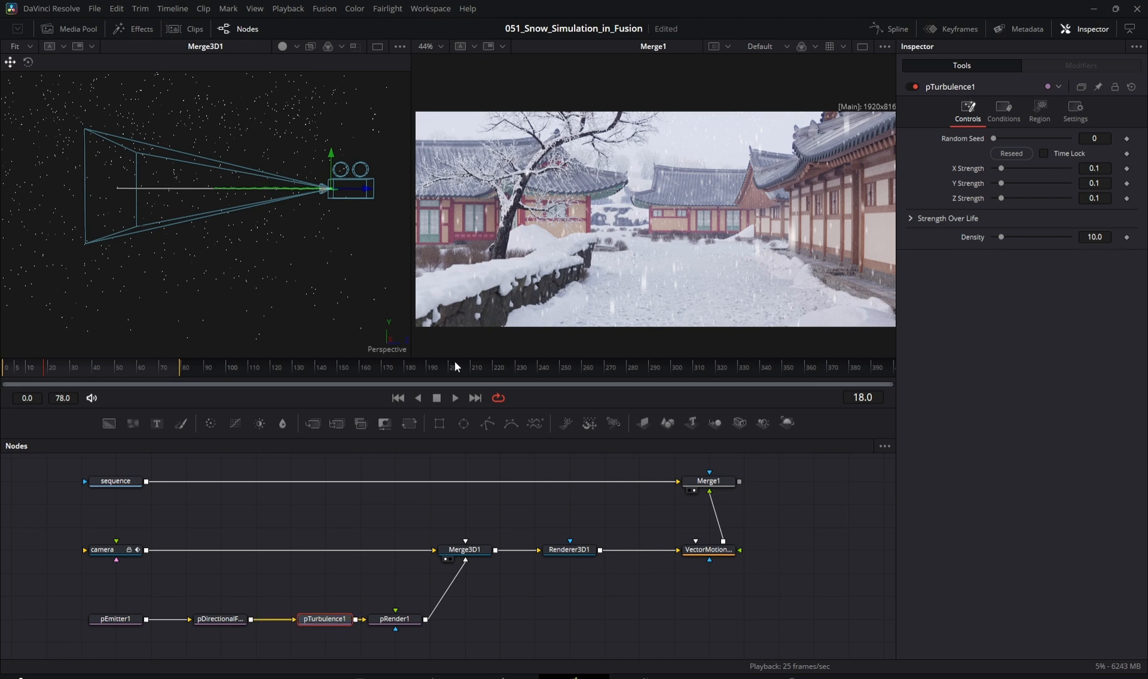
Show pRender1 in a single enlarged viewer and try X strengths of 50 and 200 on pTurbulence1
key(1)
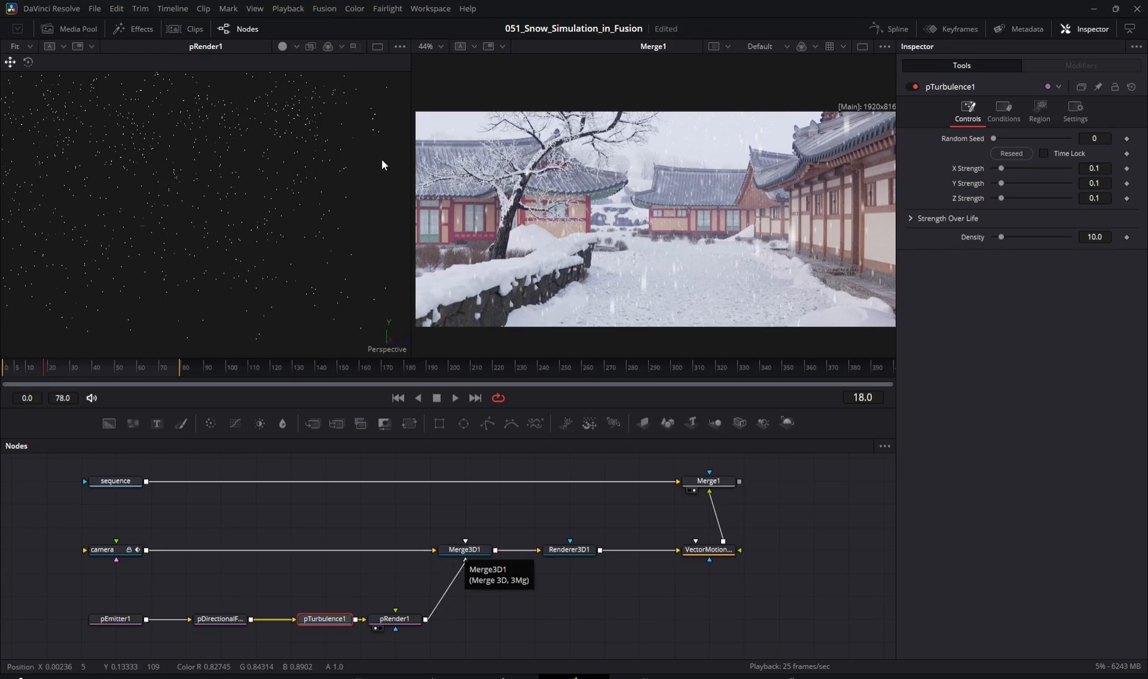
click(377, 47)
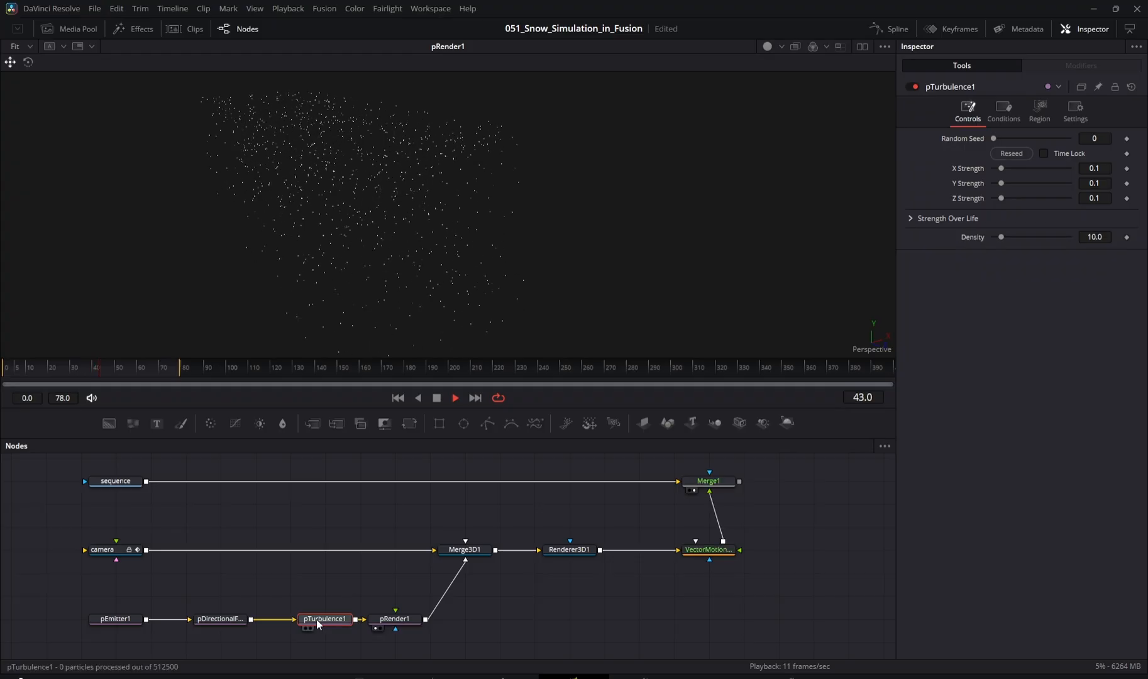
text(50)
key(Tab)
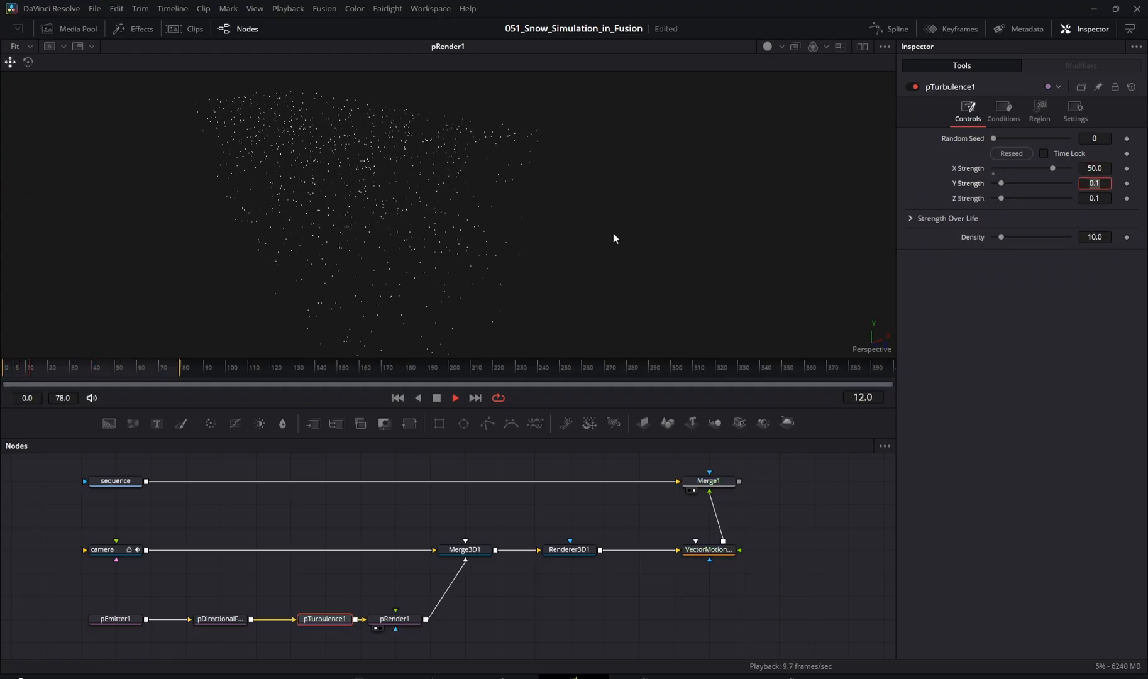
click(1101, 167)
text(200)
key(Tab)
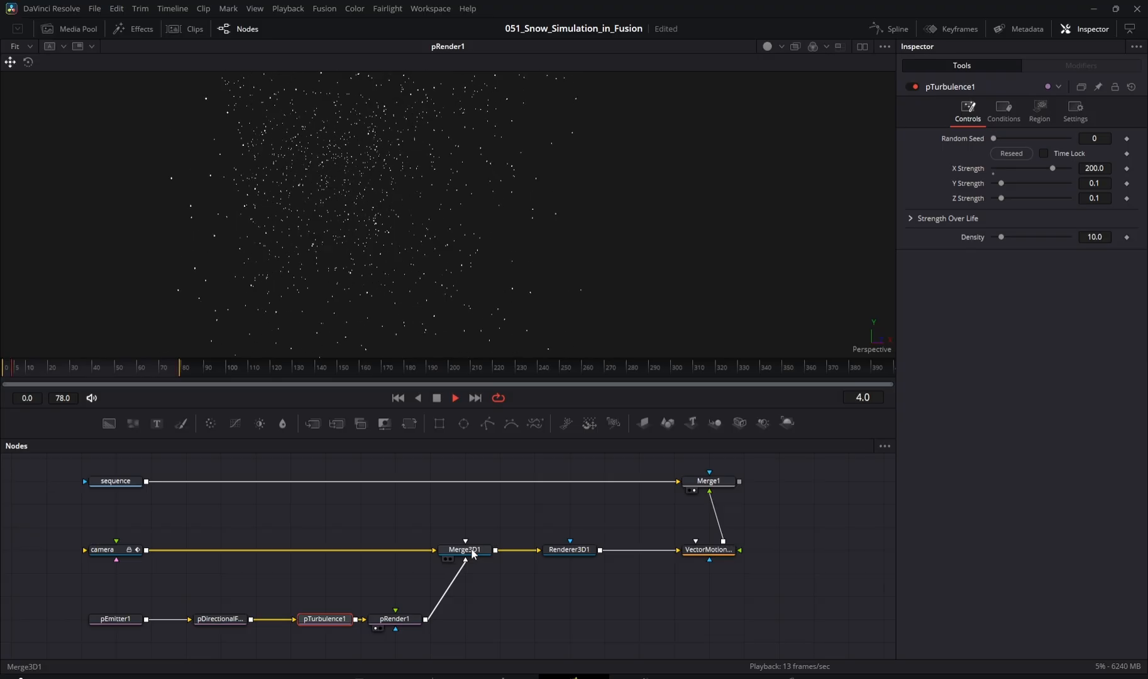
Set pTurbulence1's X, Y and Z strengths to 600 while checking the particle spread
double_click(1106, 169)
text(600)
key(Tab)
drag(272, 193, 379, 212)
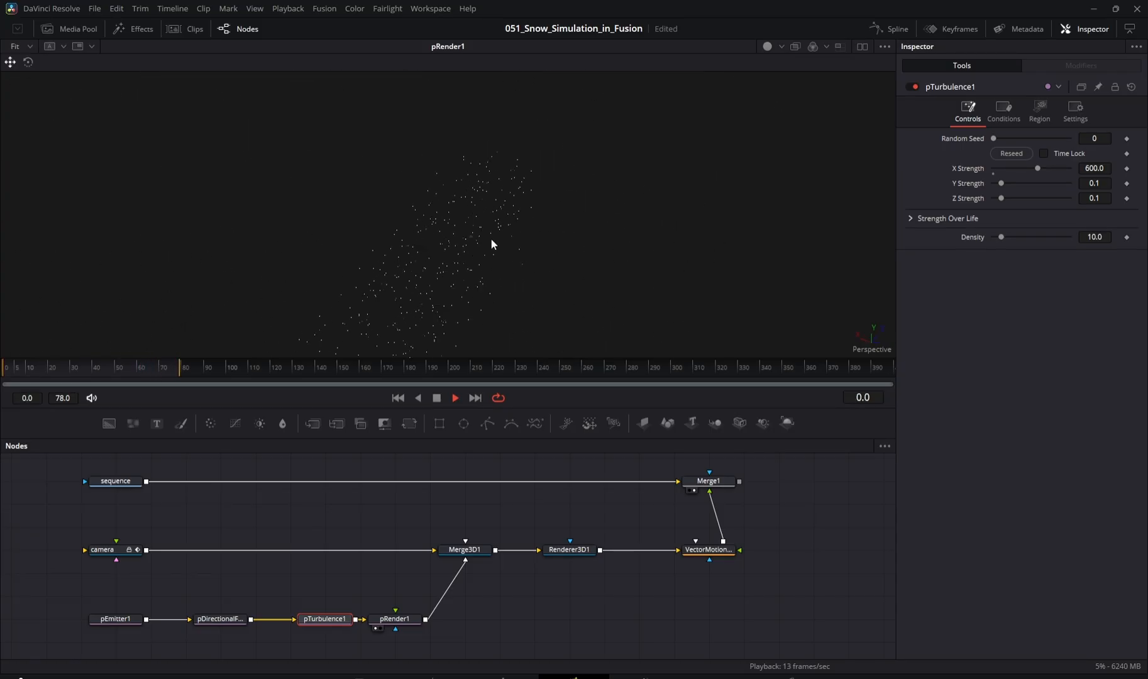
key(a)
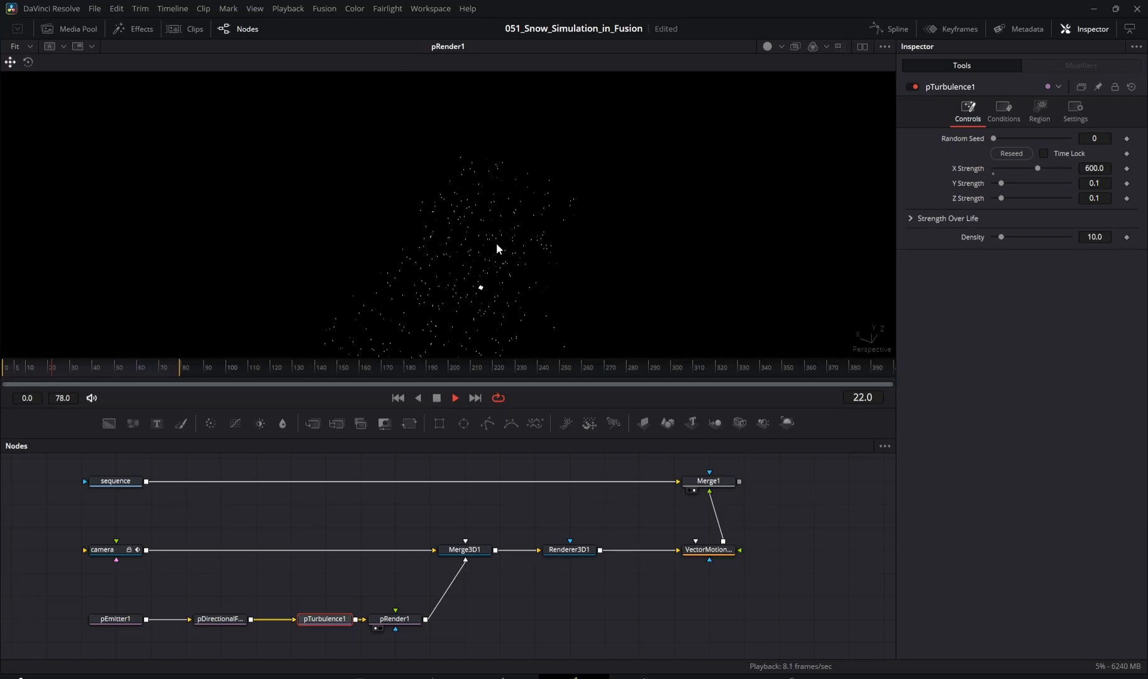
mouse_move(337, 200)
mouse_down()
mouse_move(391, 230)
mouse_move(551, 230)
mouse_move(325, 206)
mouse_move(339, 207)
mouse_up()
click(1094, 183)
text(600)
key(Tab)
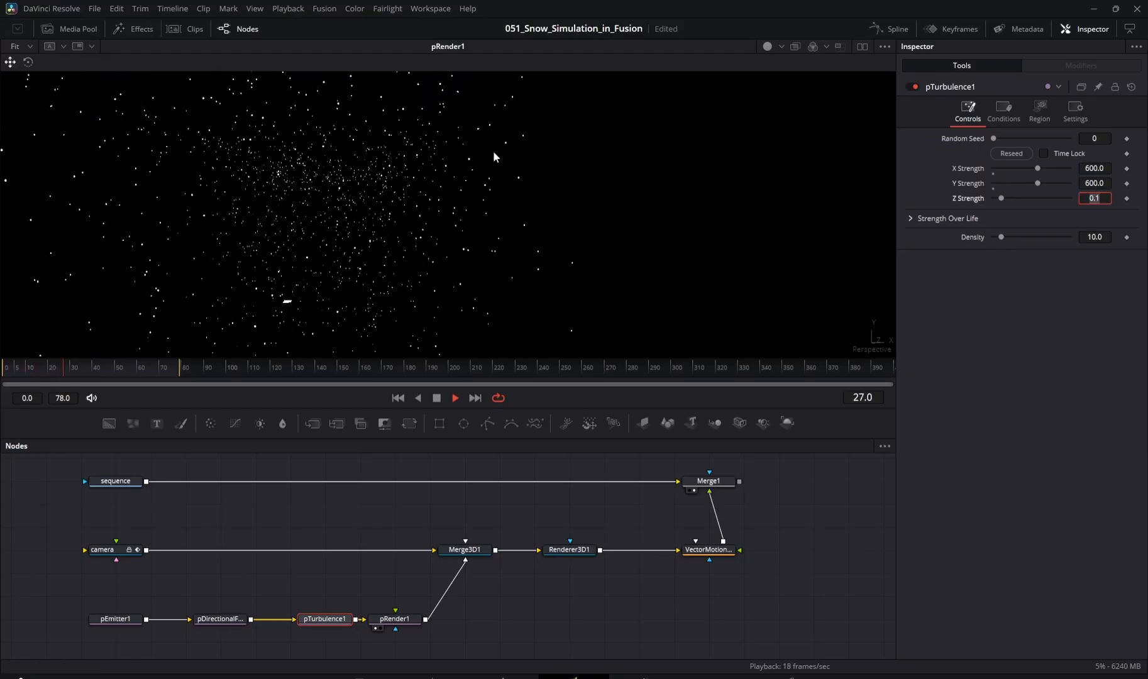
Enlarge the viewer area and display VectorMotionBlur1's output in it
drag(497, 357, 477, 520)
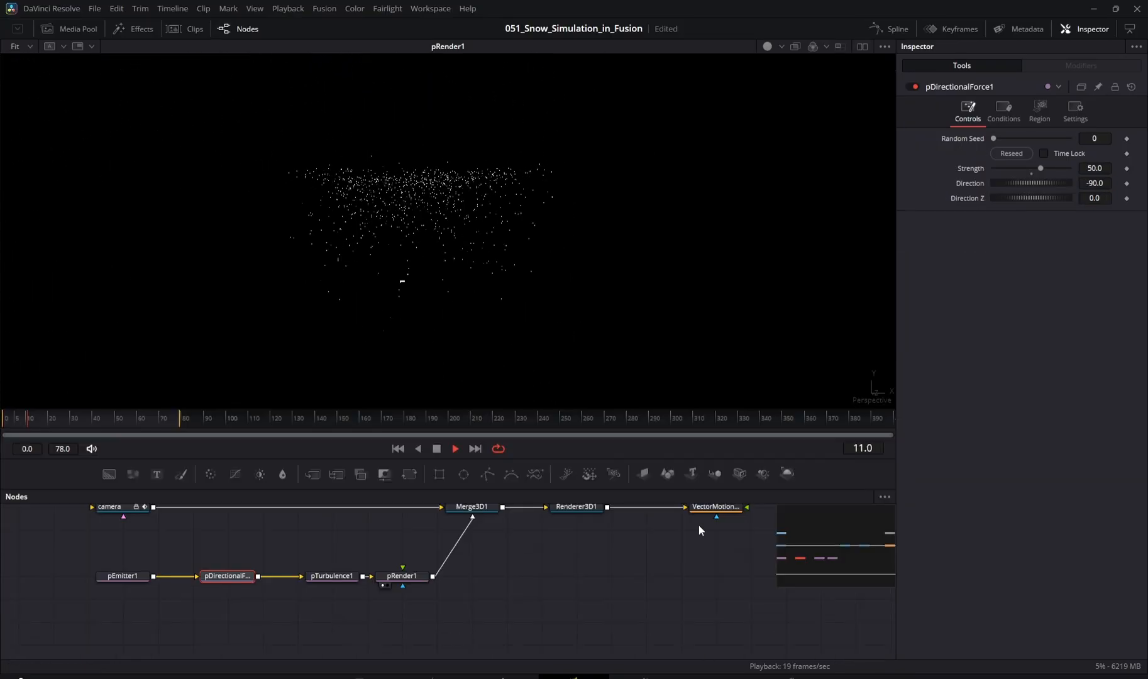
drag(700, 525, 613, 599)
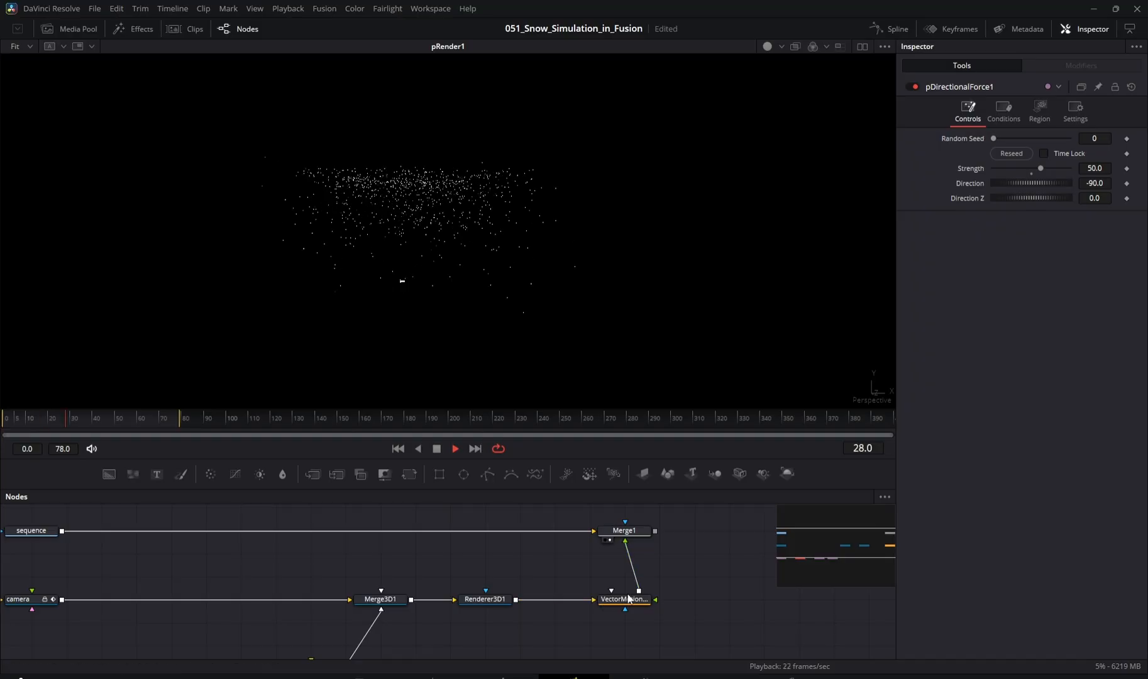
key(1)
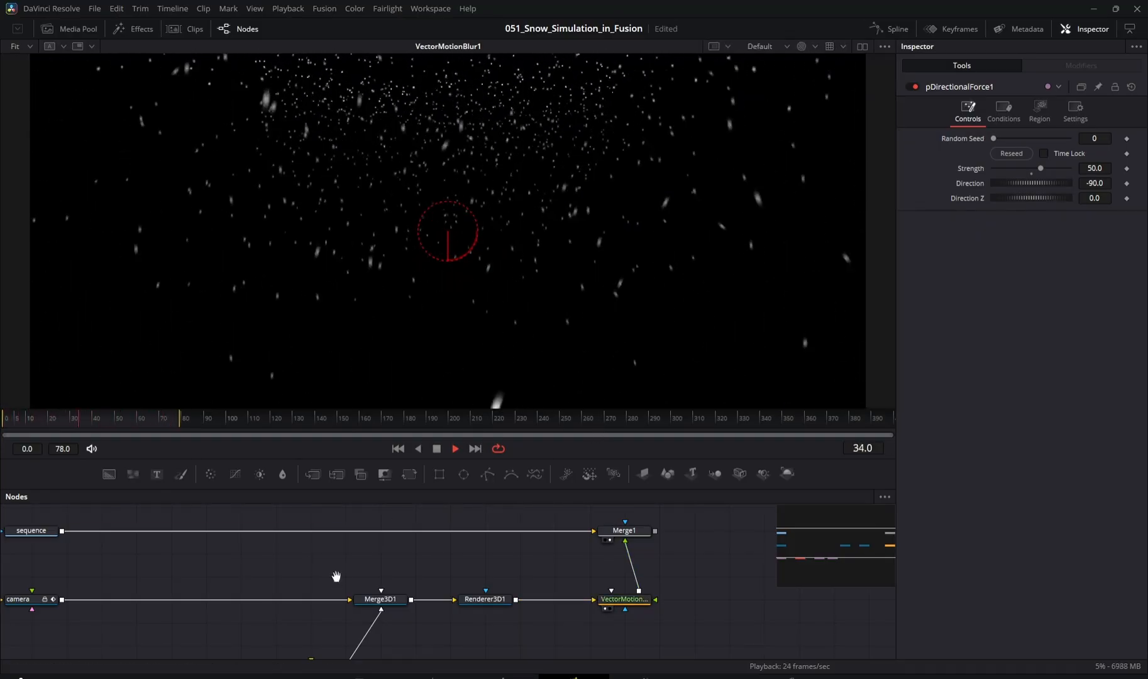
Raise pTurbulence1's X, Y and Z strengths to 1200
drag(336, 577, 407, 499)
click(323, 594)
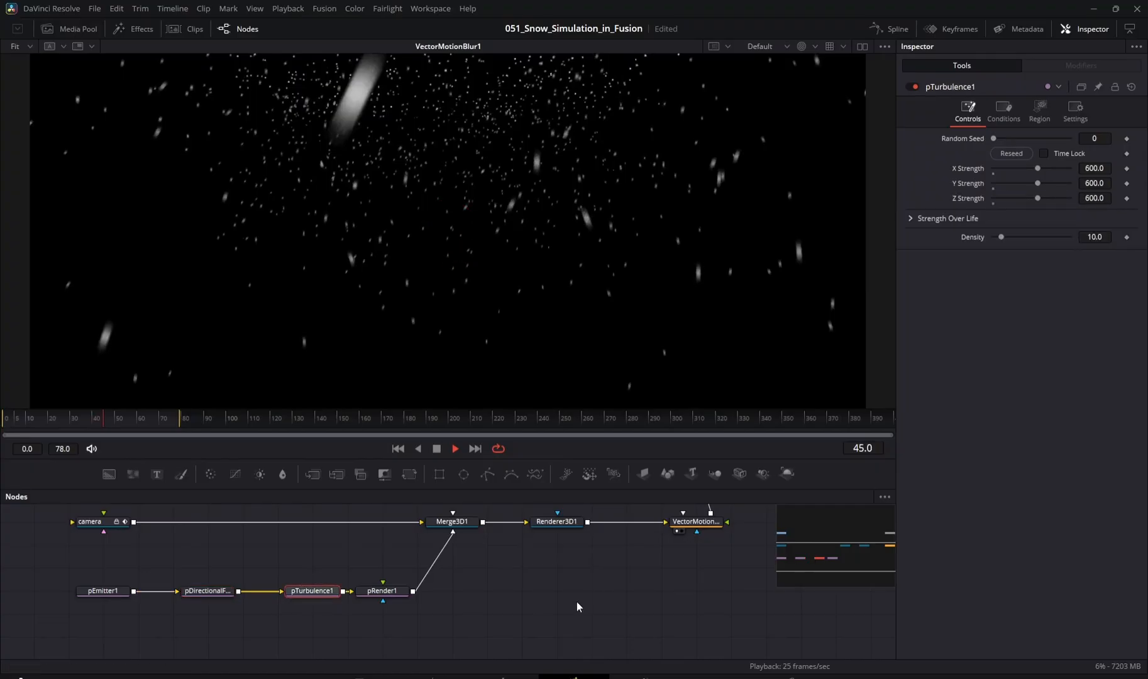
click(1101, 170)
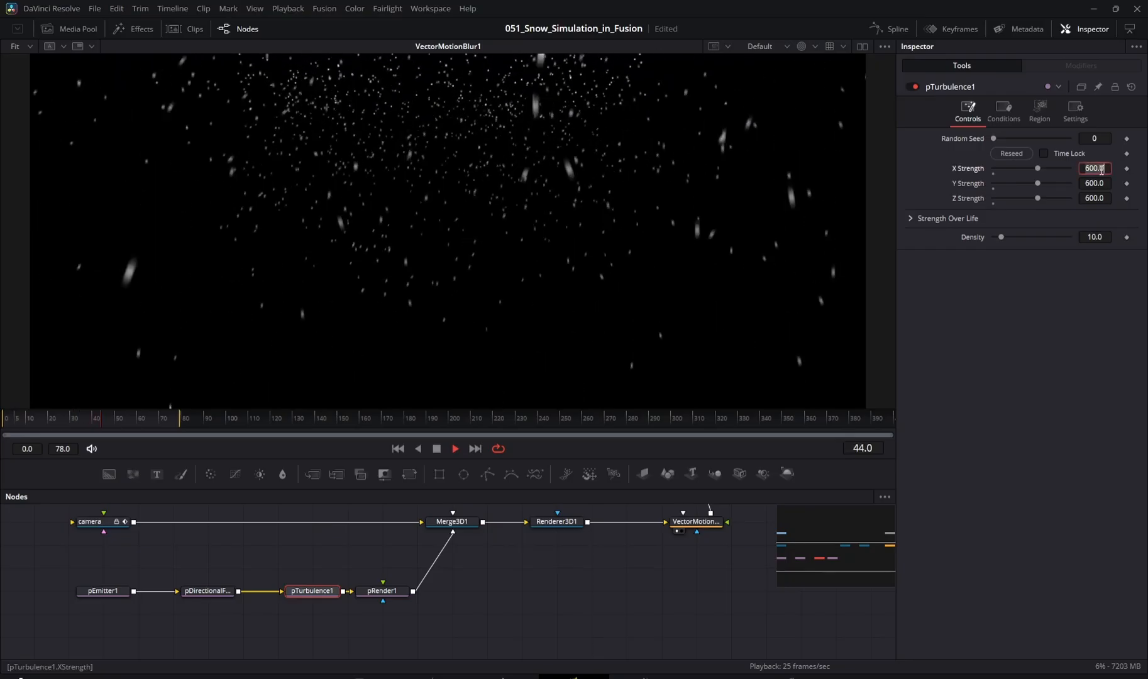
text(1200)
key(Tab)
text(1200)
key(Tab)
text(1)
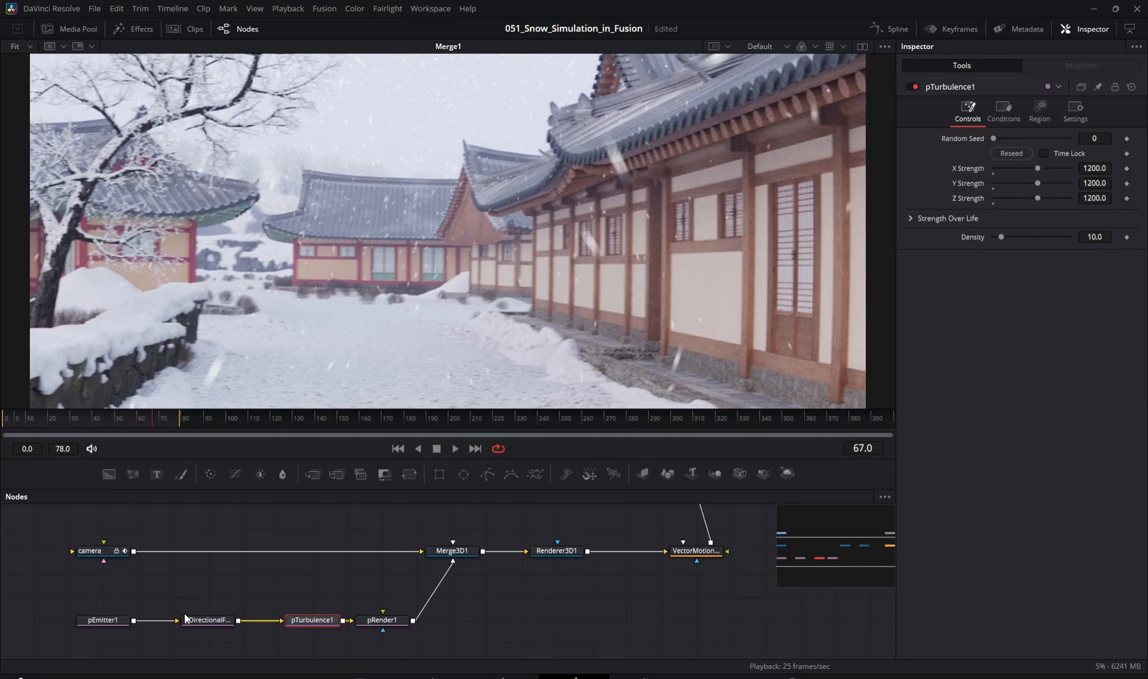
Sample pEmitter1's particle color from the pale sky in the composited image
click(103, 619)
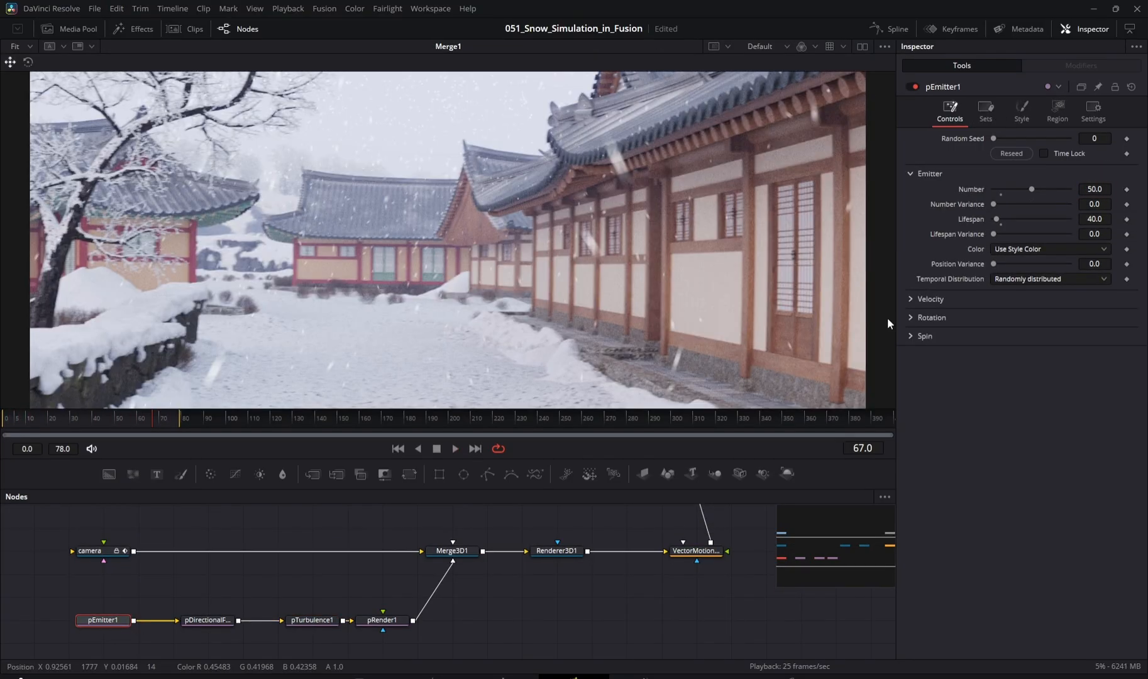
click(1023, 113)
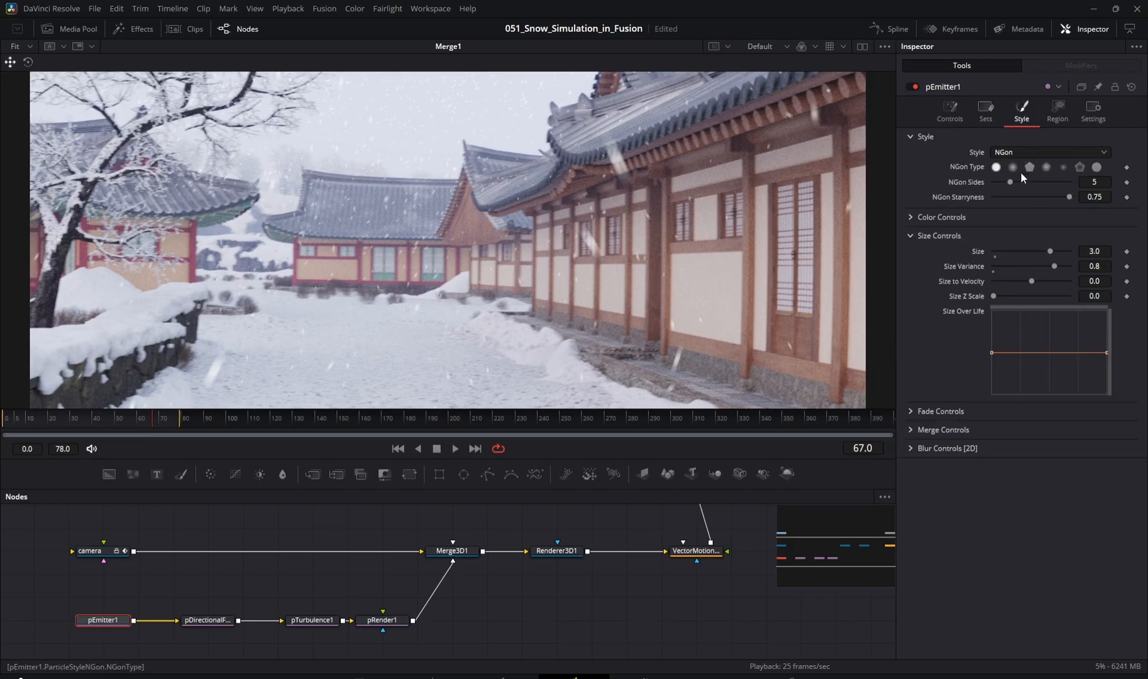
click(916, 218)
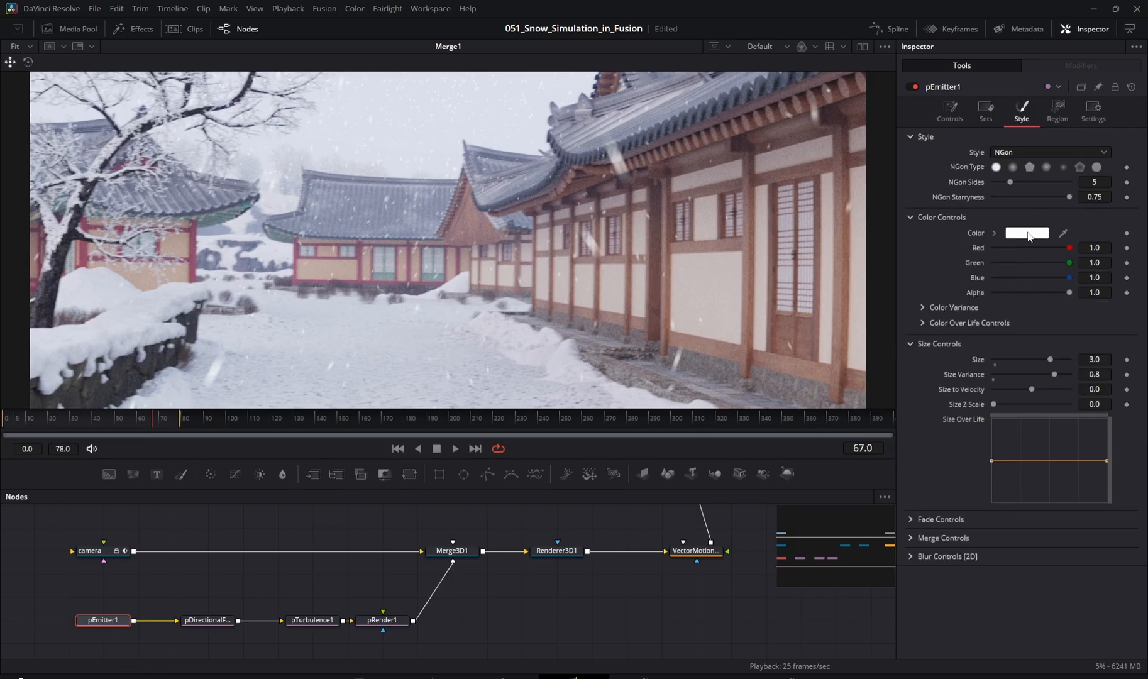
drag(1064, 234, 434, 135)
Play back the Merge1 composite, check the Snow_sim clip on the Edit page, and return to the Fusion page
key(space)
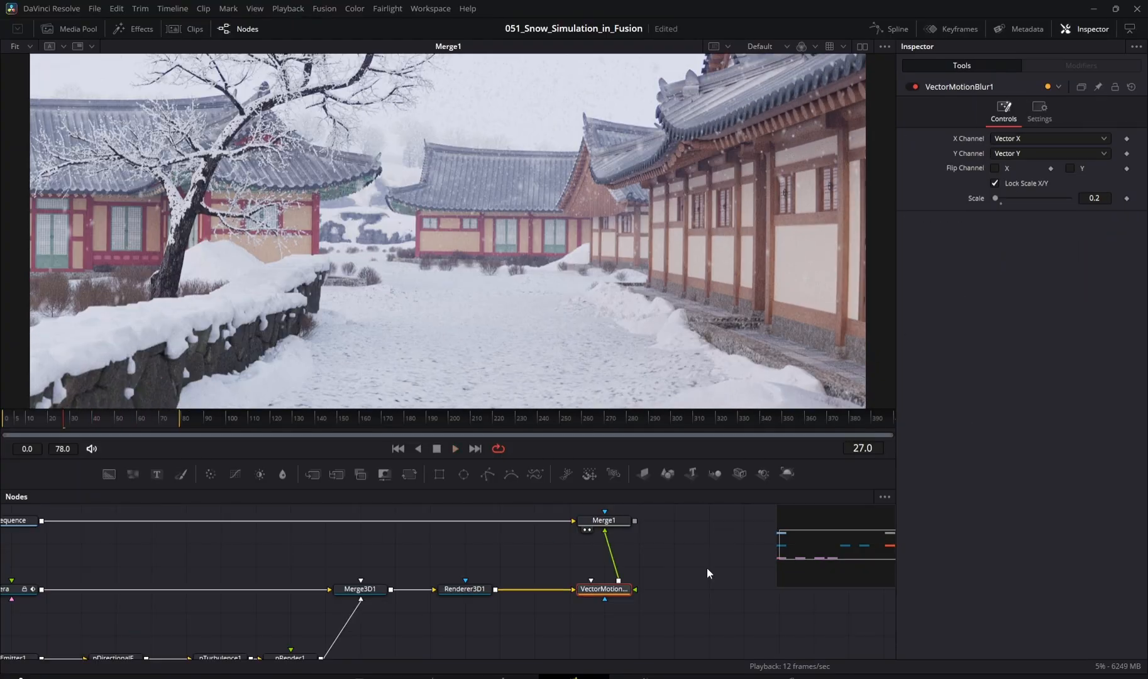
key(space)
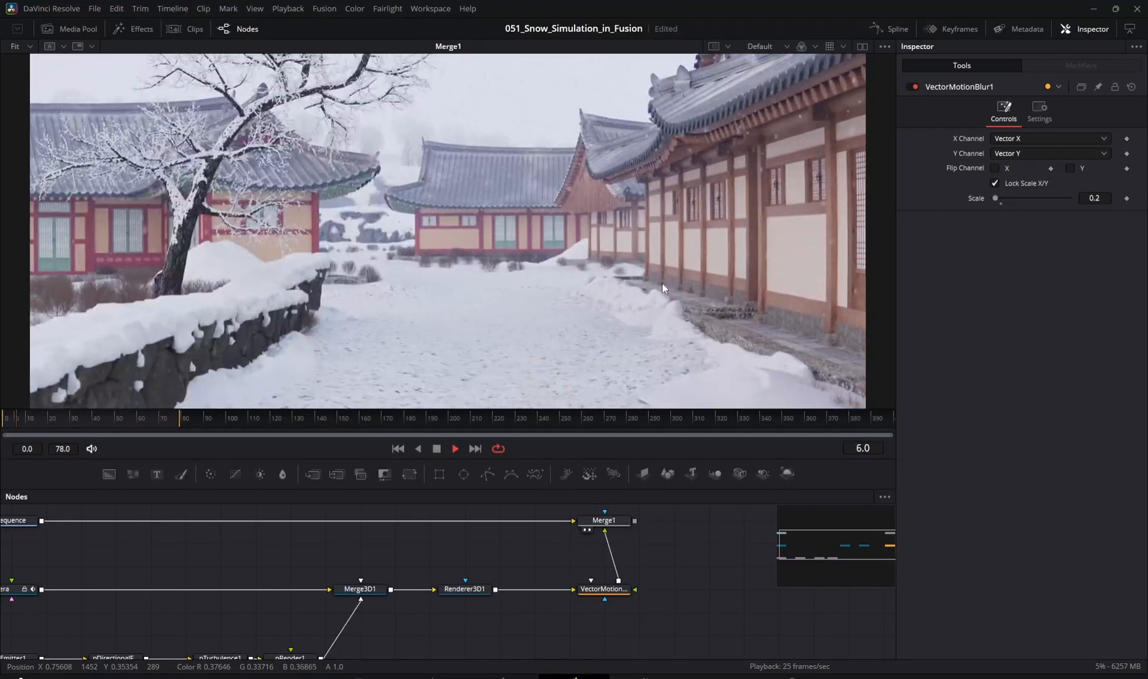
key(space)
key(shift+4)
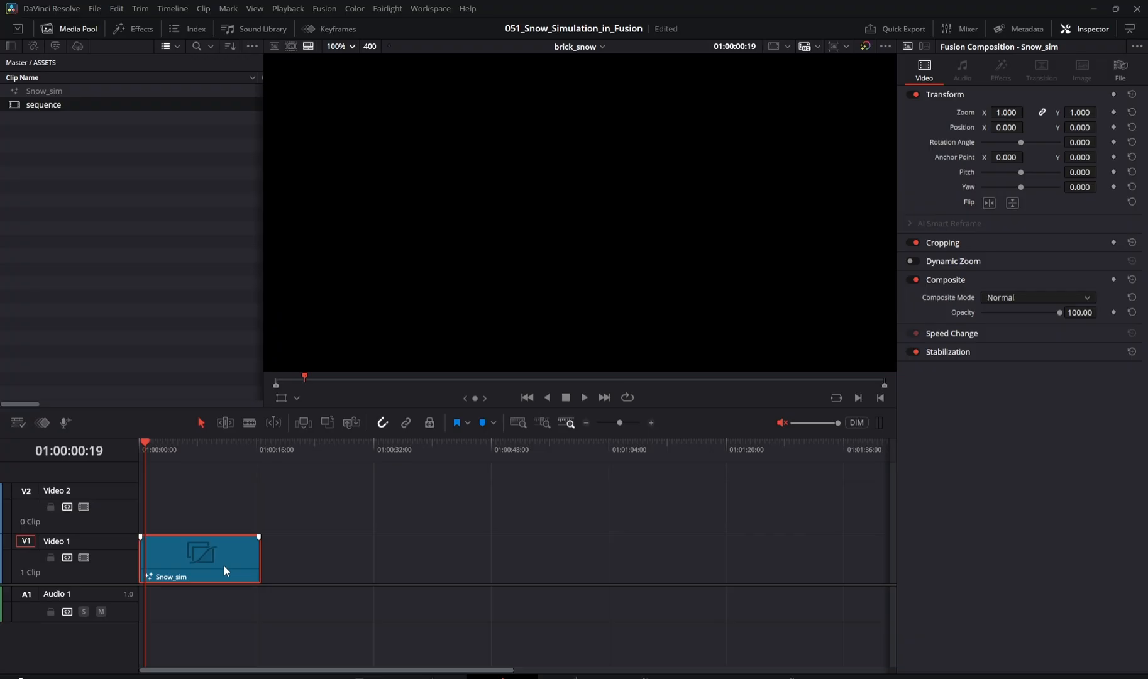
key(shift+5)
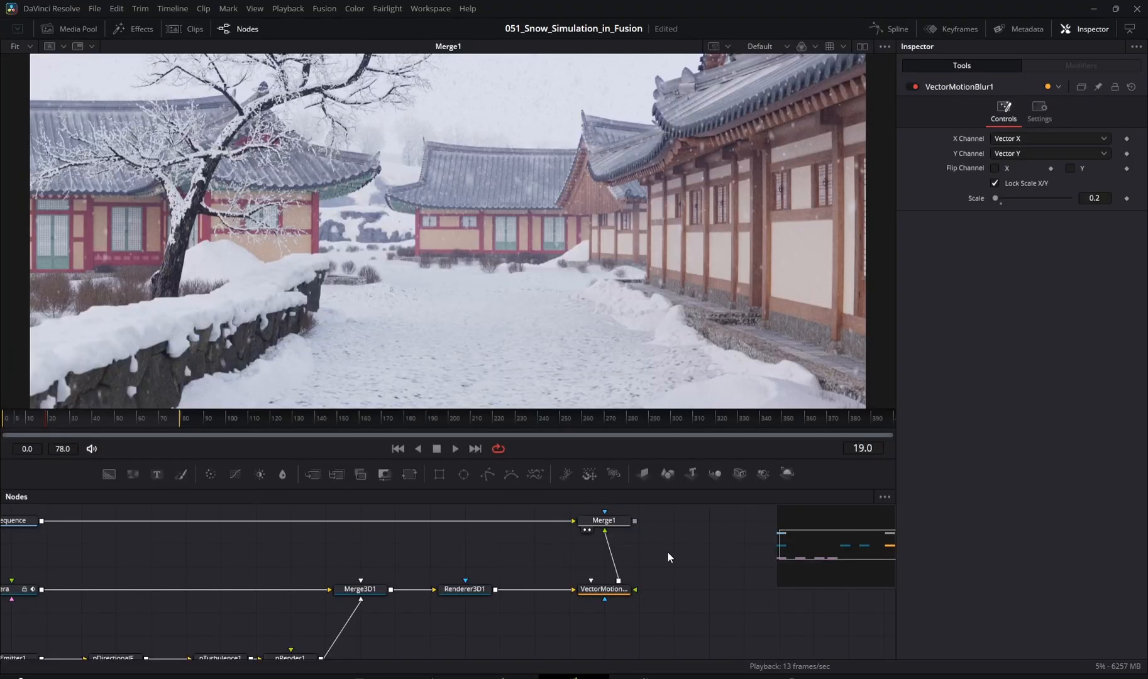
Add a Media Out node to send the Merge1 composite to the timeline
key(shift+space)
text(medi)
click(545, 258)
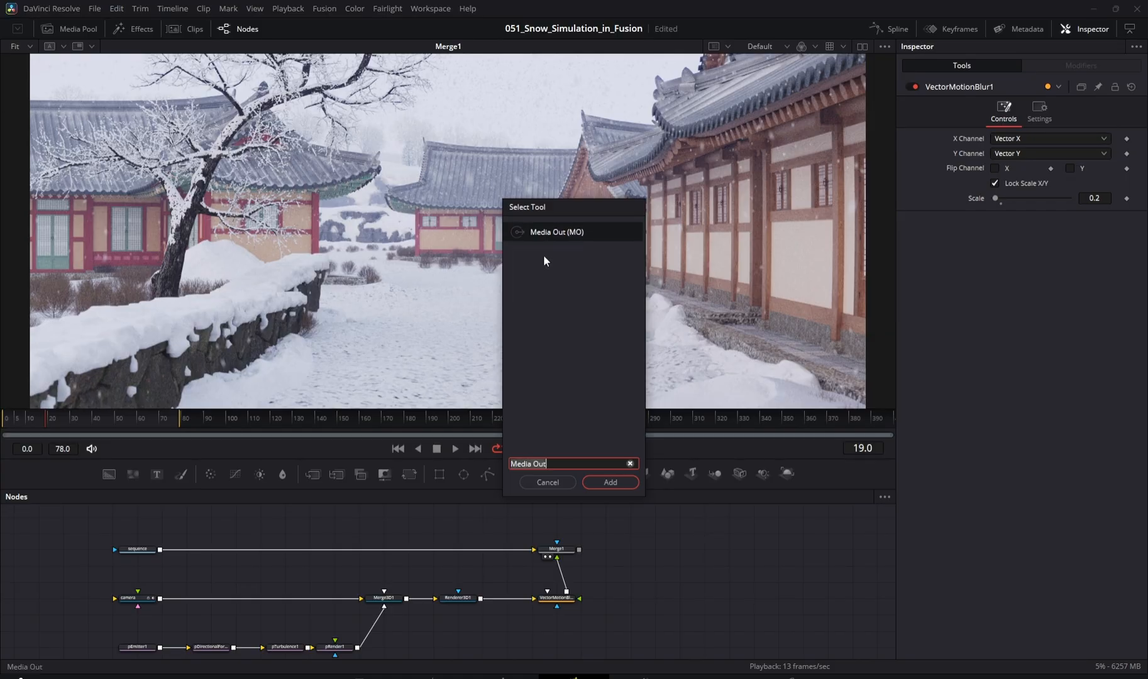
click(608, 482)
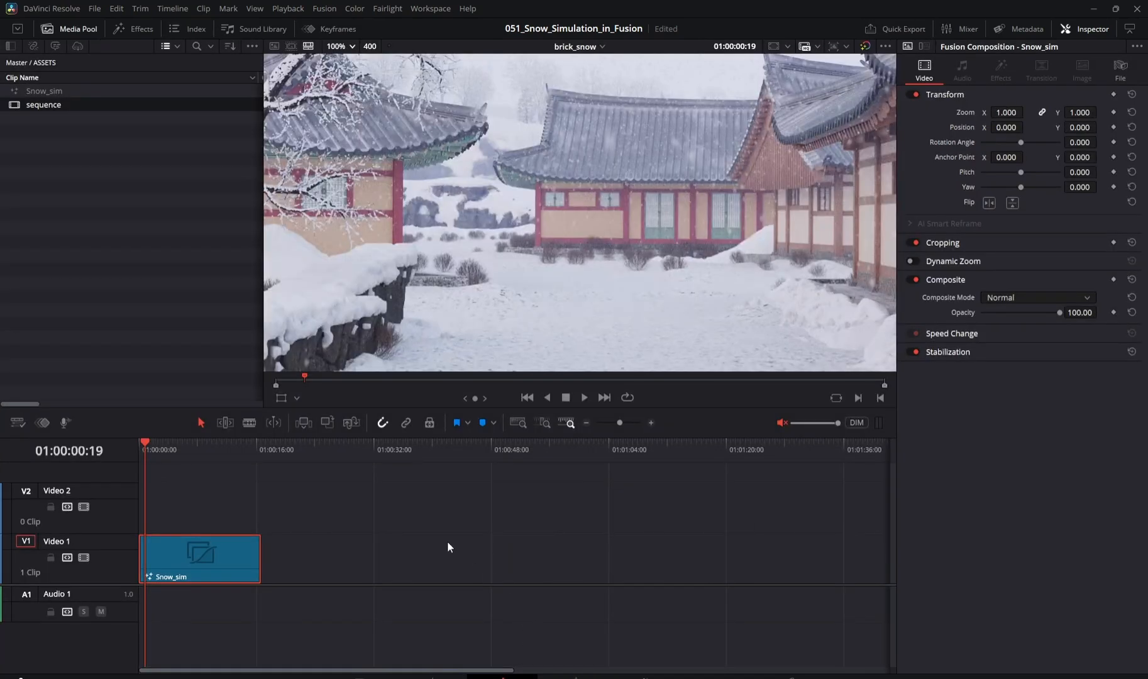
Zoom the Edit page viewer out to show the whole frame and play back the Snow_sim clip
scroll(543, 269, down, 4)
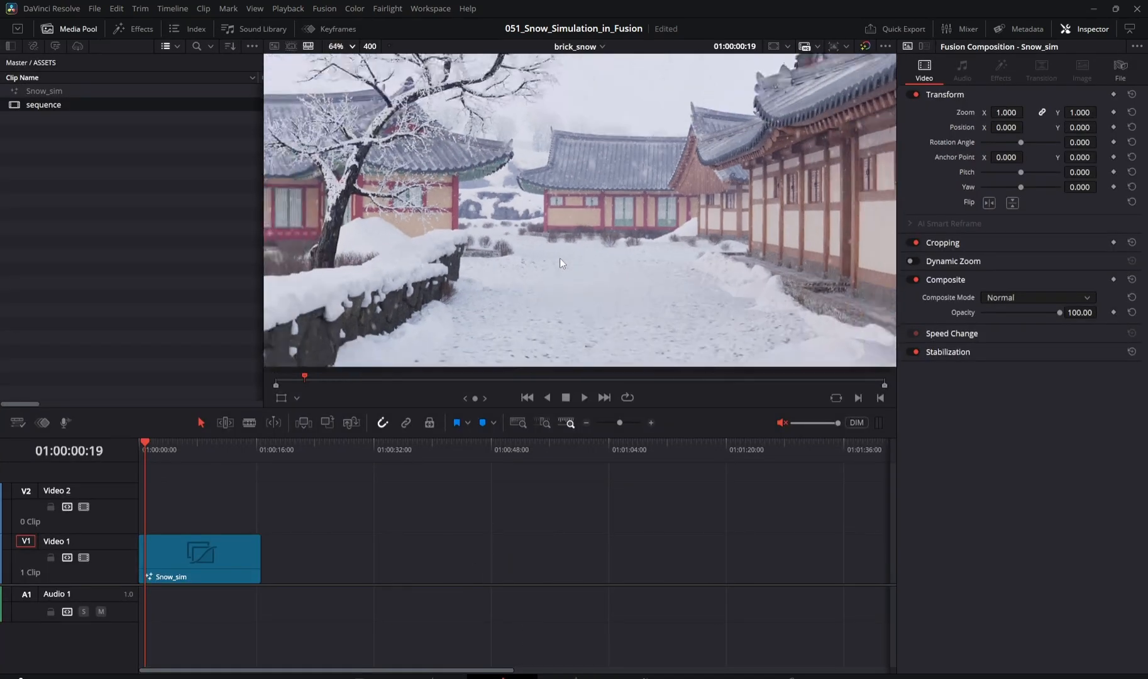
scroll(561, 263, down, 2)
key(space)
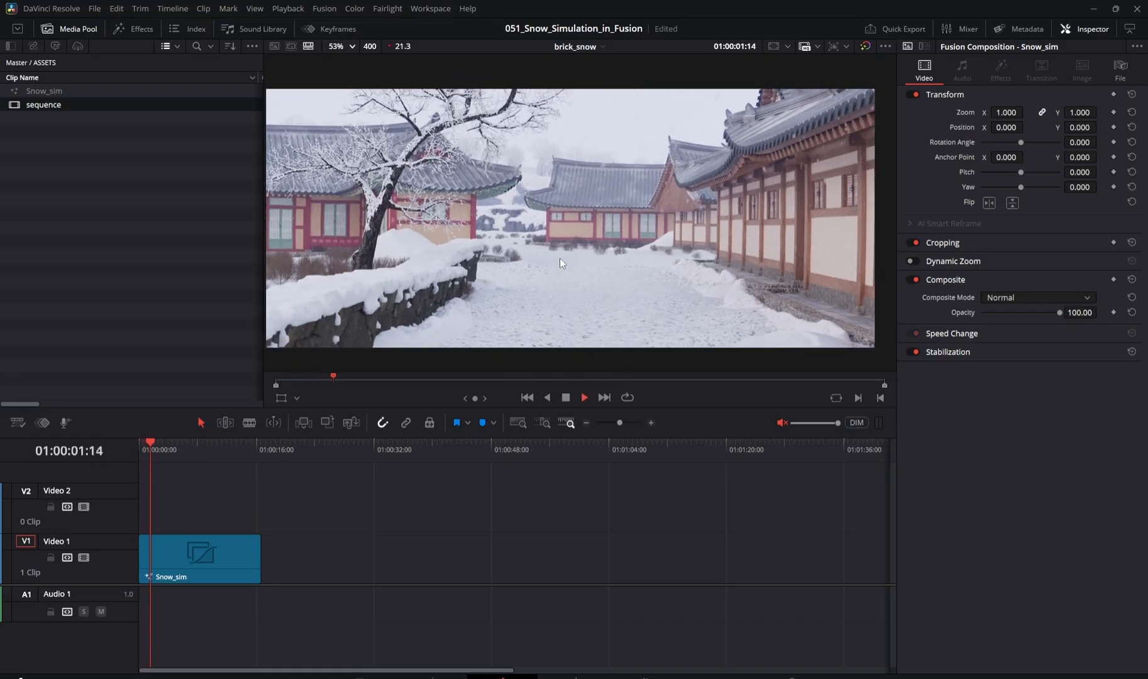